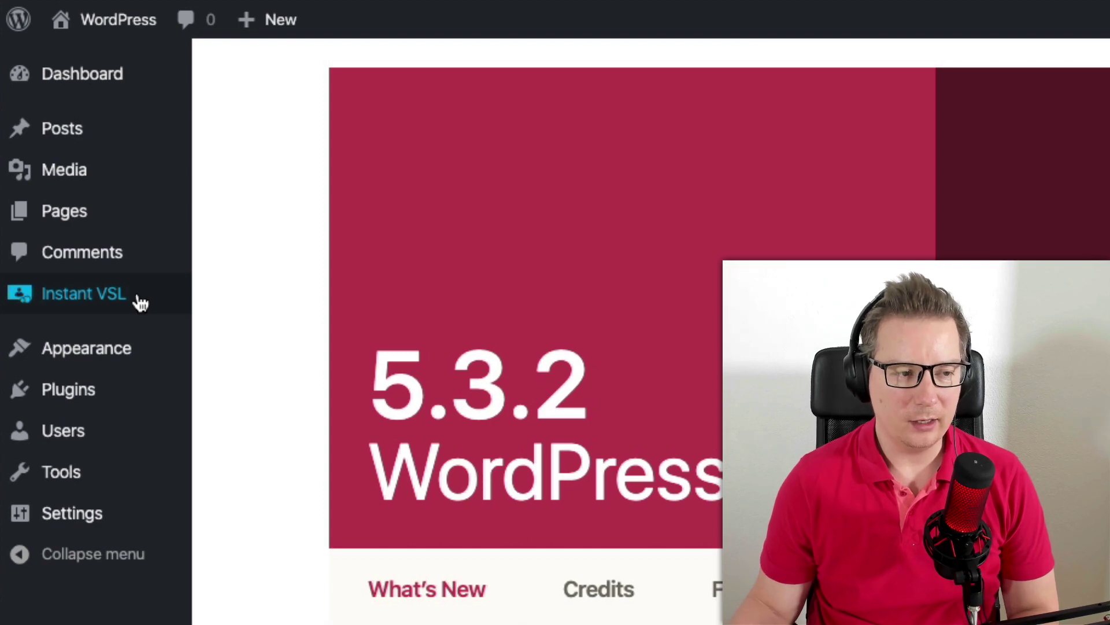
Step: Create the 'Instant VSL' standard page with the pasted PayPal checkout link and offer MP4 video
click(84, 293)
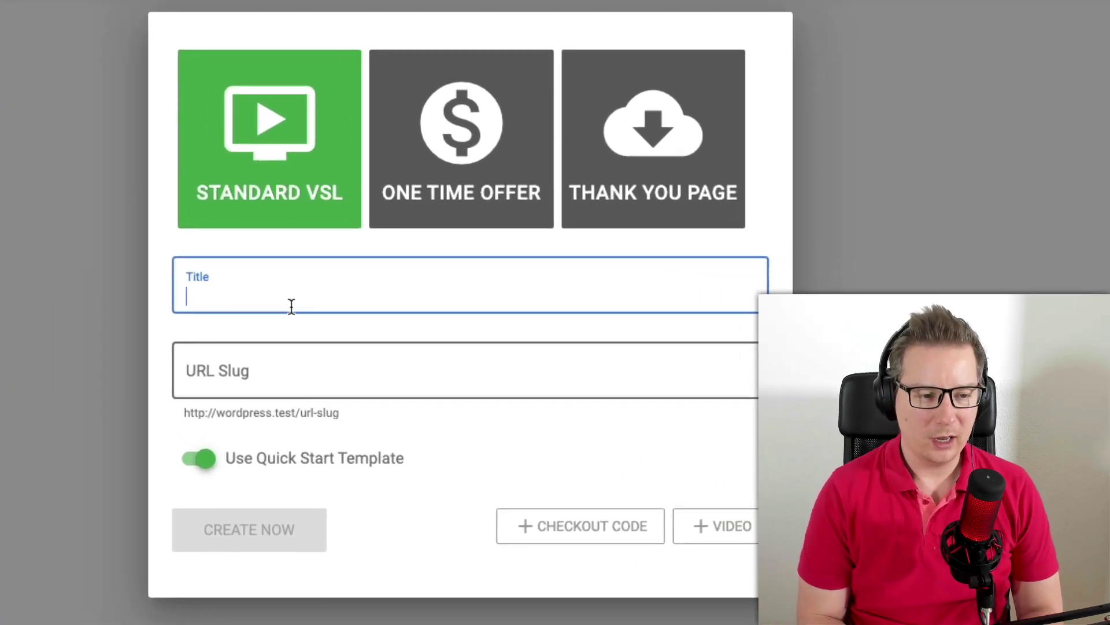
text(Instant VSL)
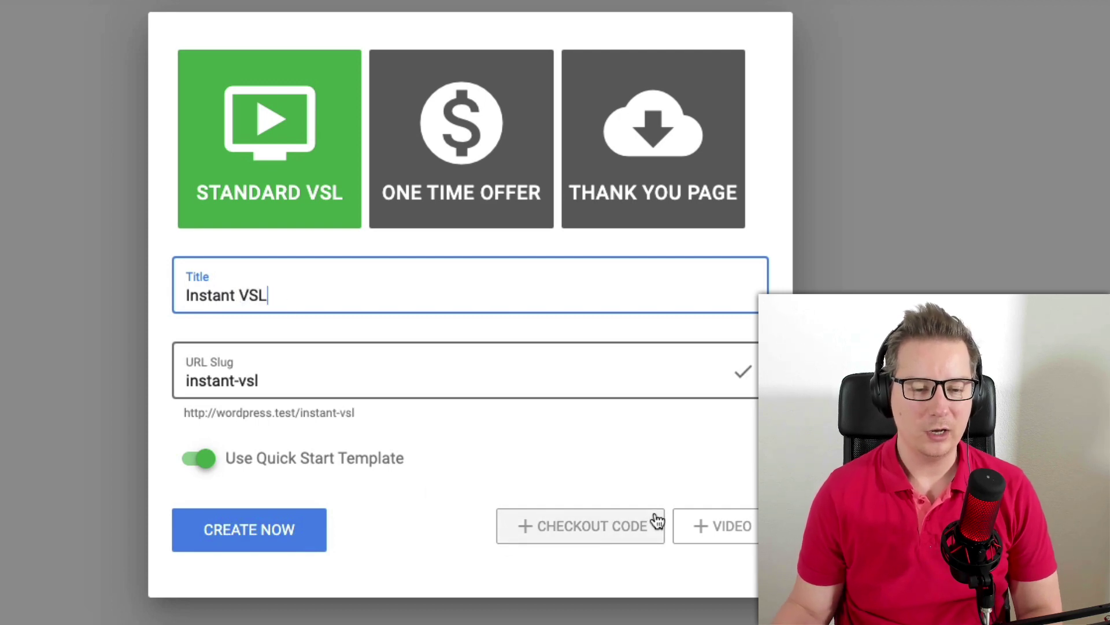
click(589, 525)
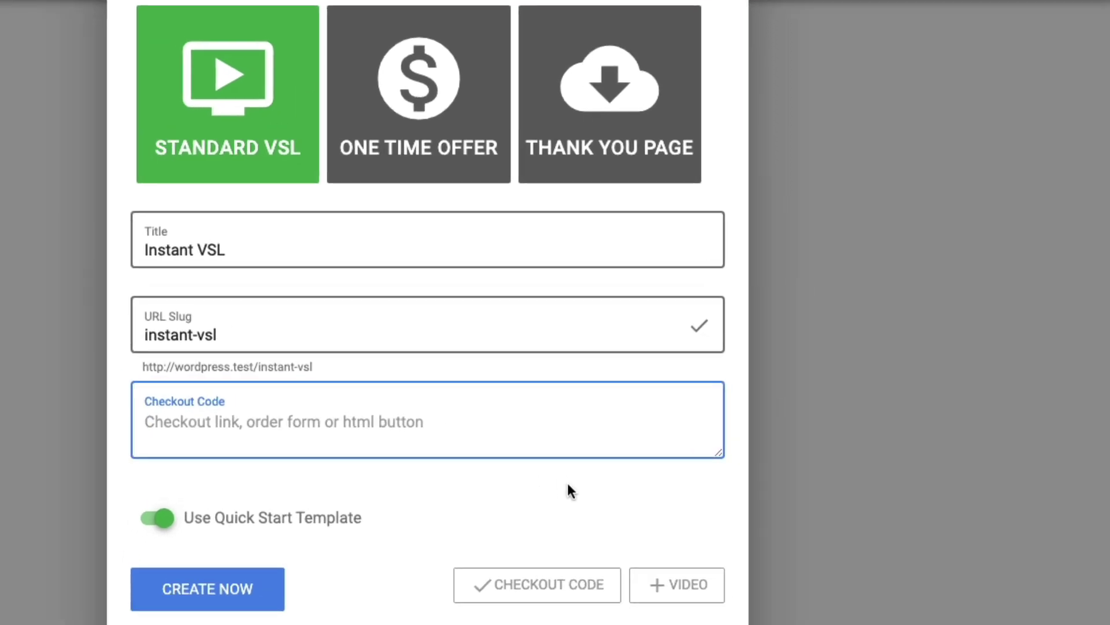
text(https://www.paypal.com/cgi-bin/webscr?cmd=_s-xclick&hosted_button_id=5FYXSUVDCQ3QY)
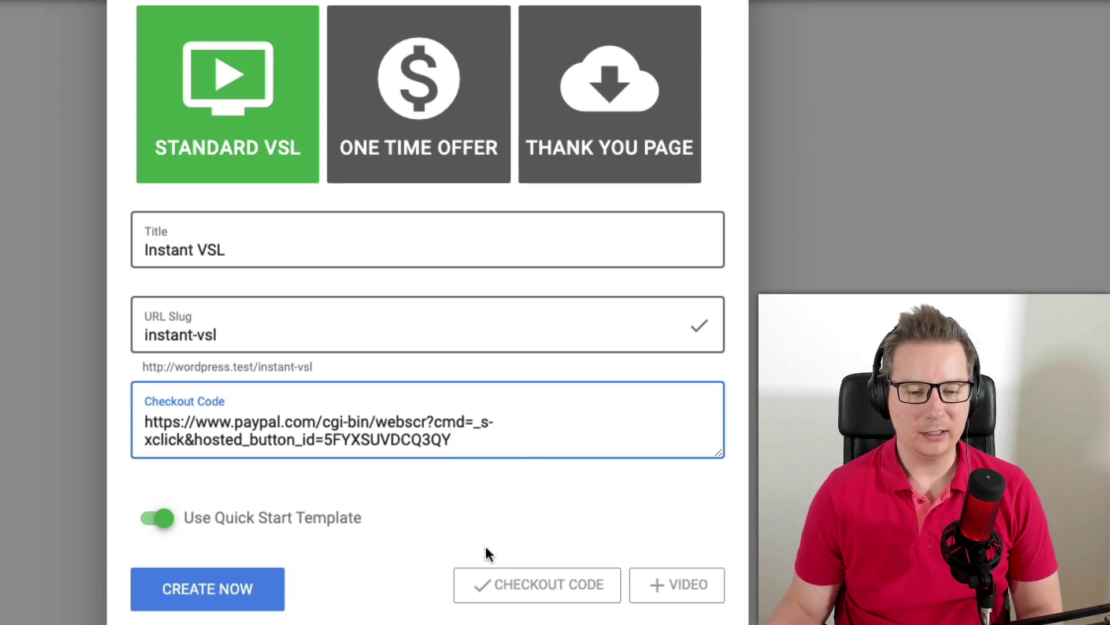
click(677, 584)
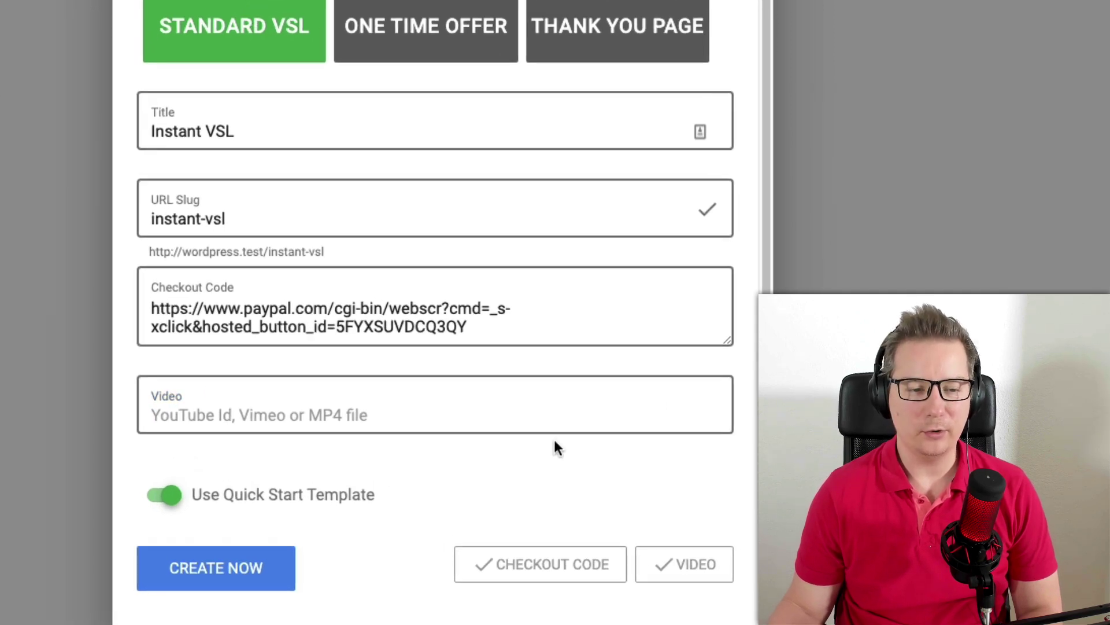
text(https://ml-download-fast.s3.amazonaws.com/instant-vsl-offer-short-fast.mp4)
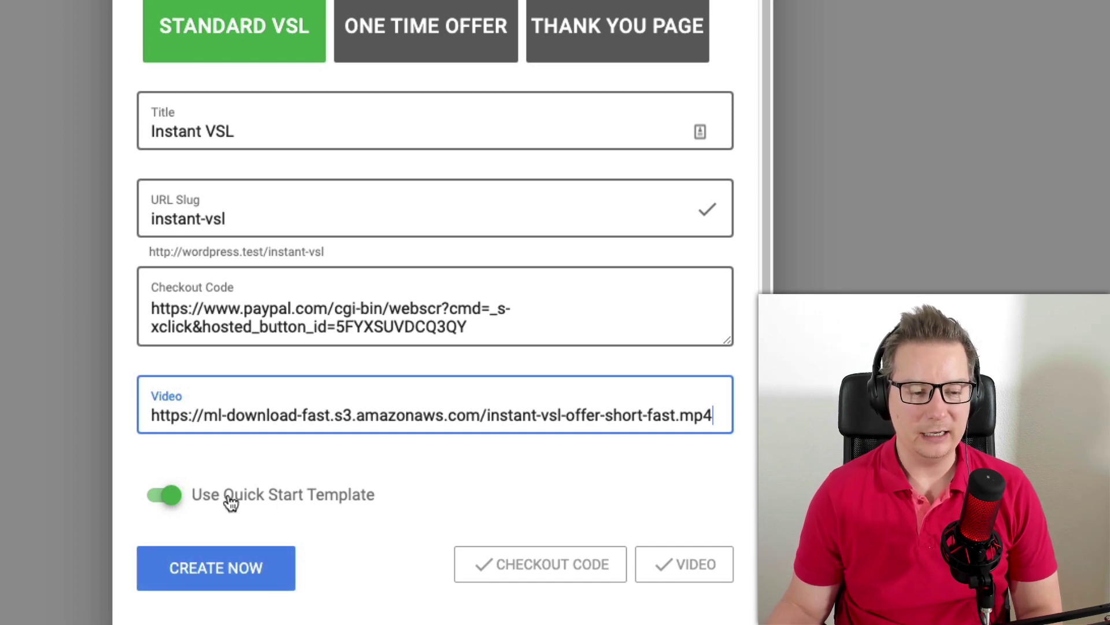
click(278, 578)
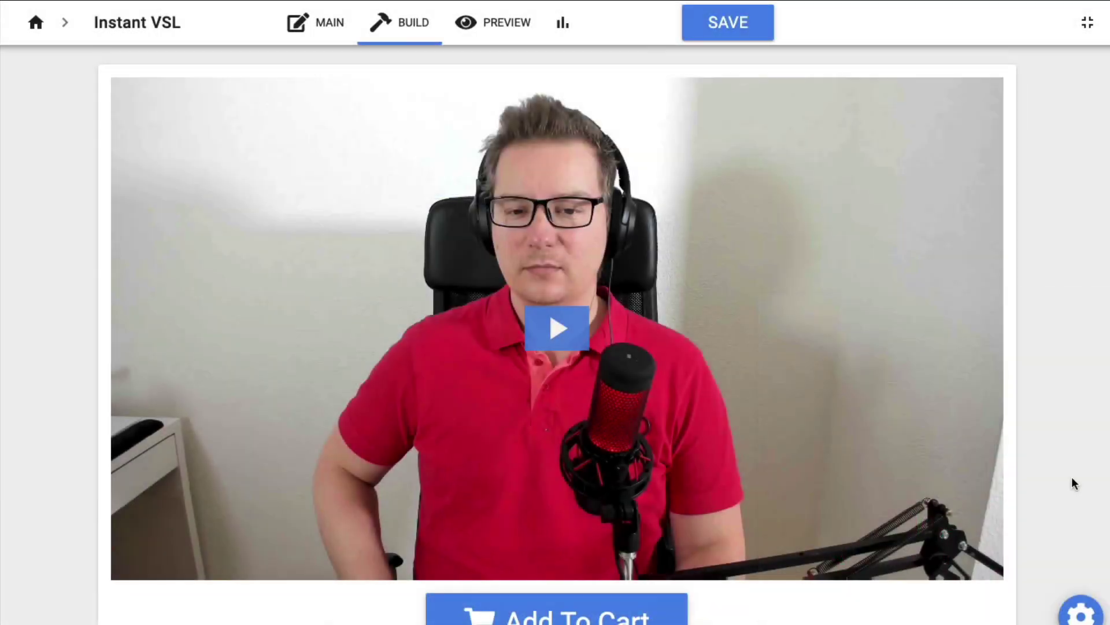
mouse_move(557, 328)
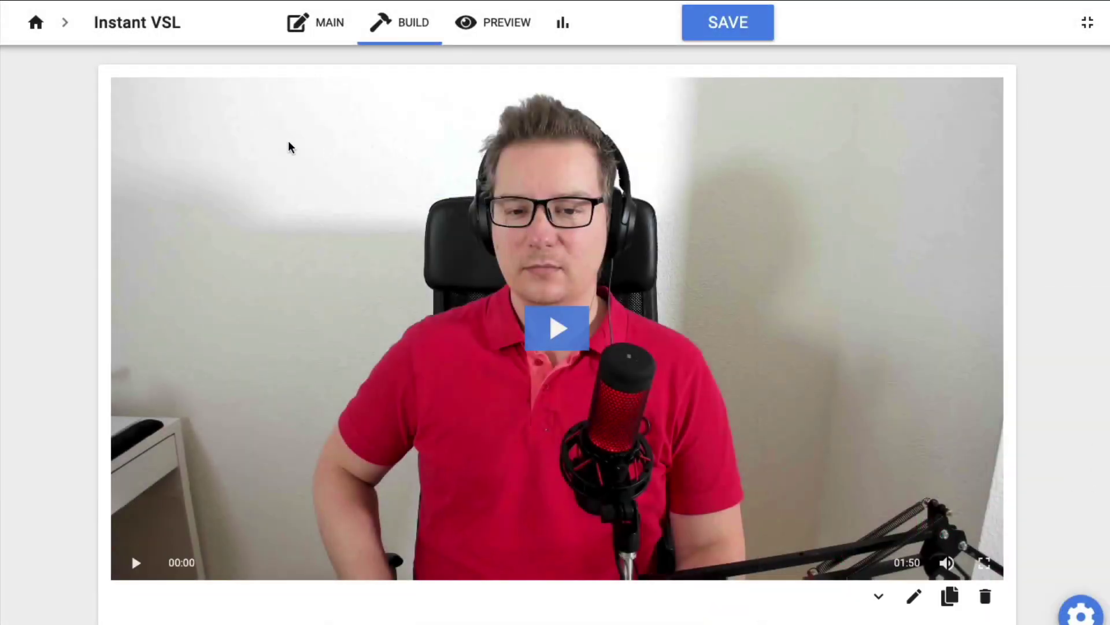
scroll(261, 144, down, 3)
scroll(986, 426, up, 3)
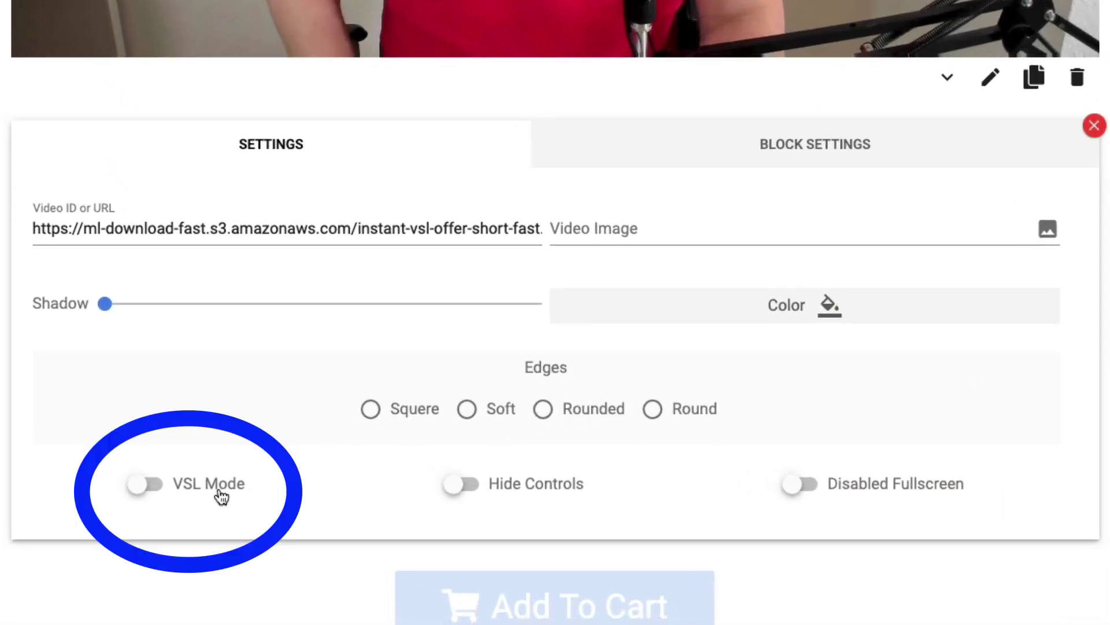
Step: Switch on VSL Mode in the sales video block's settings
click(218, 487)
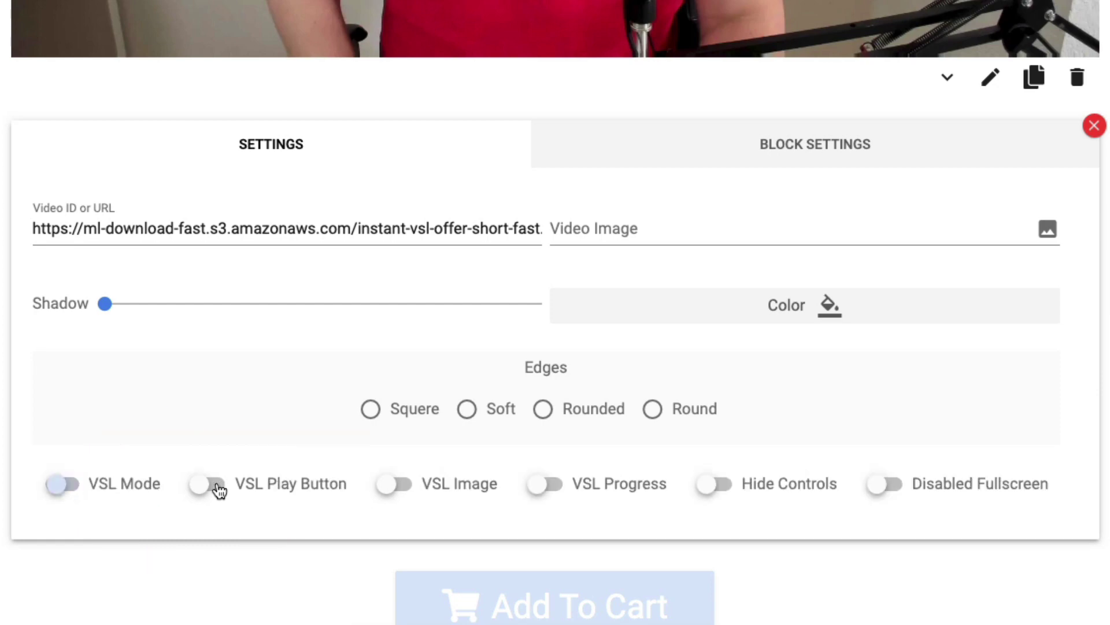
scroll(268, 491, up, 1)
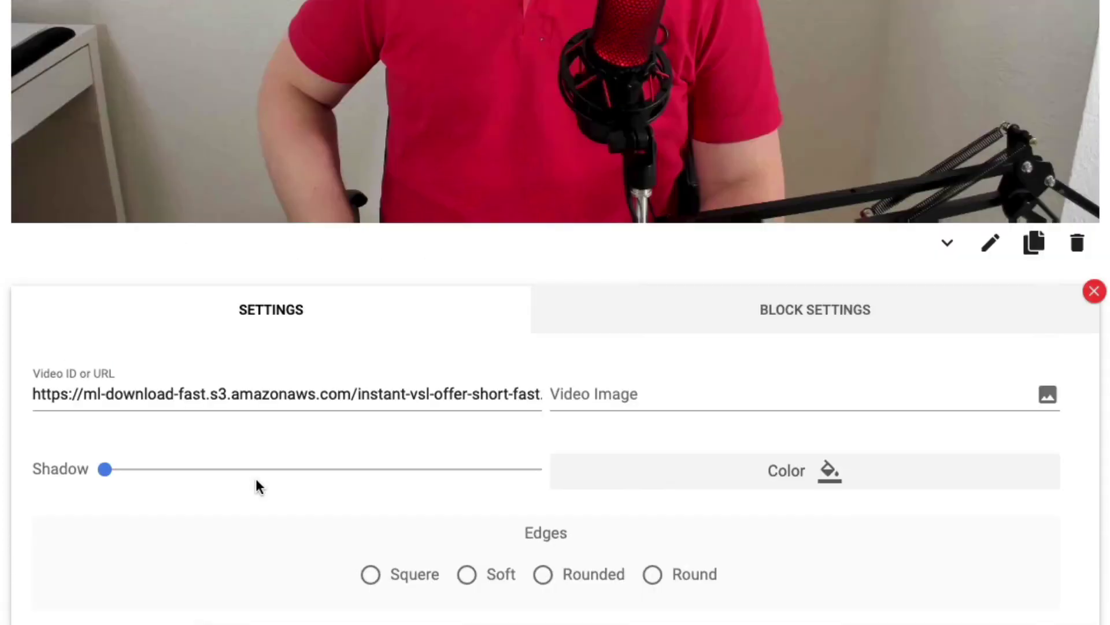
scroll(396, 468, up, 5)
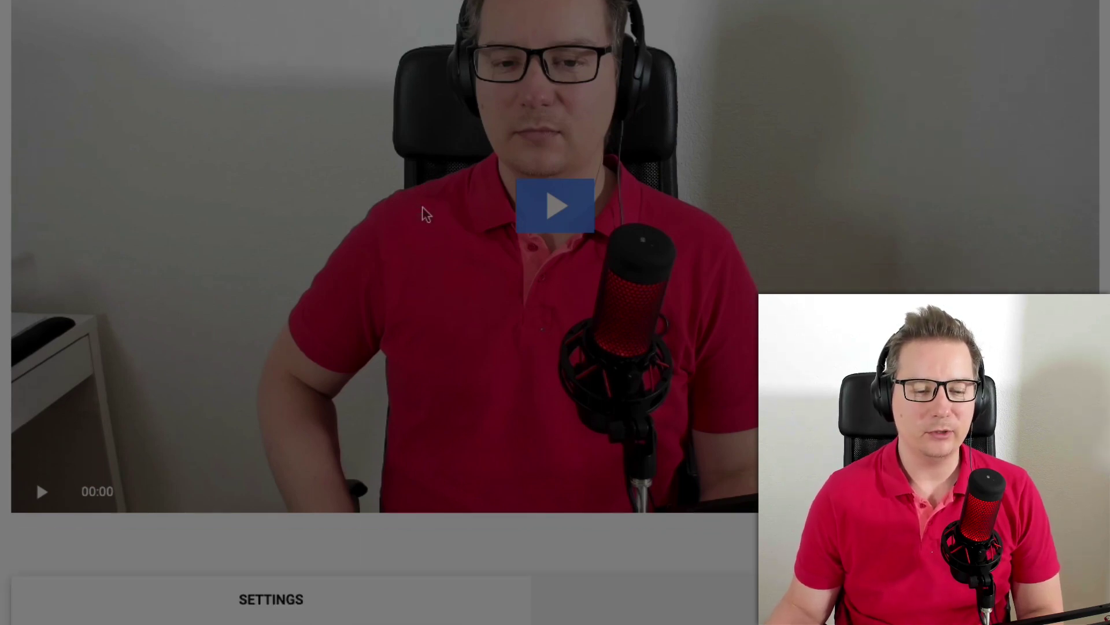
scroll(424, 205, down, 5)
scroll(357, 367, down, 1)
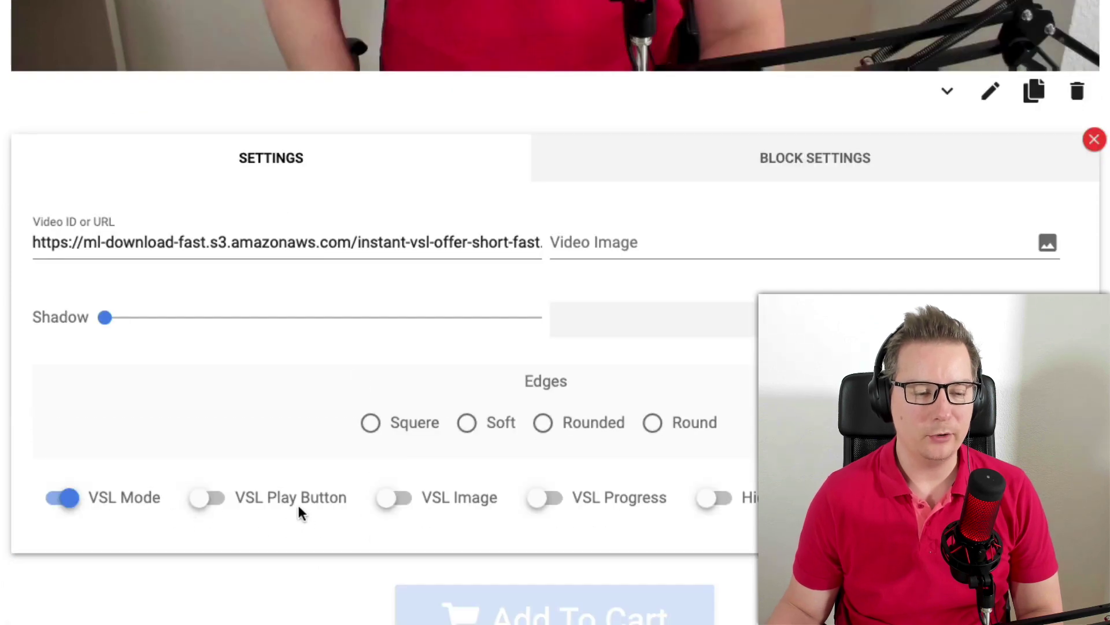
scroll(303, 511, up, 2)
scroll(300, 501, up, 2)
scroll(299, 500, down, 2)
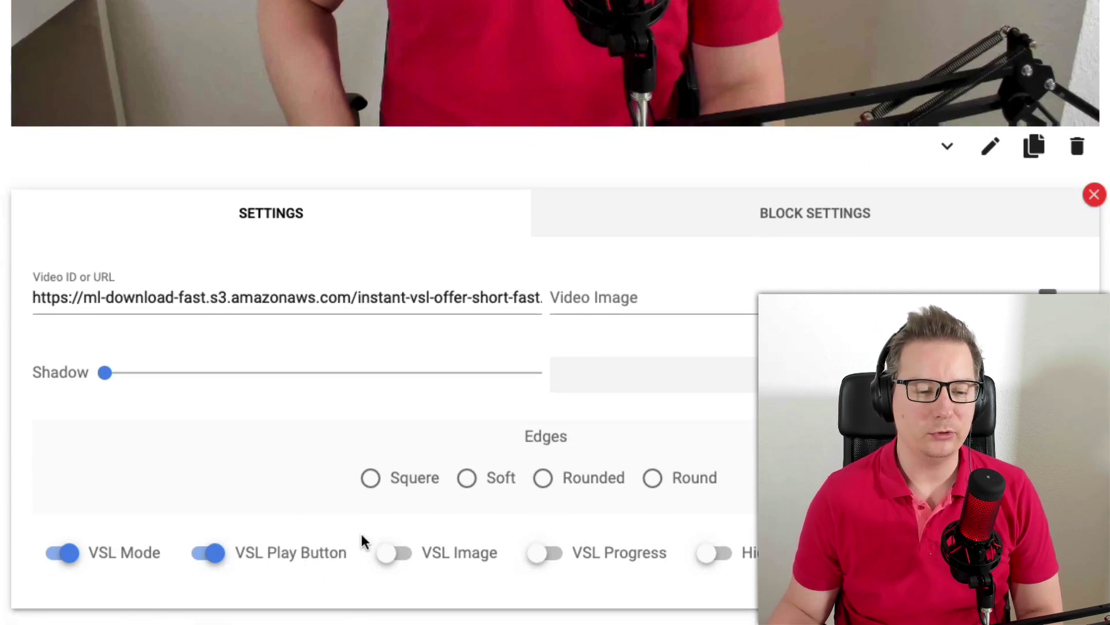
scroll(360, 531, up, 3)
scroll(352, 542, up, 3)
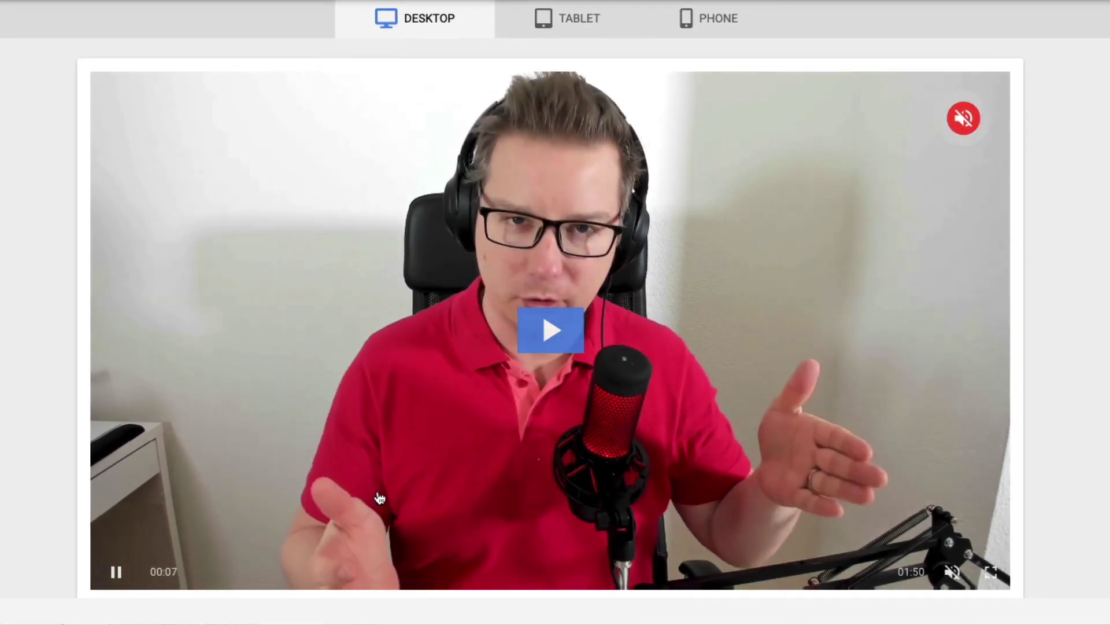
scroll(487, 488, down, 1)
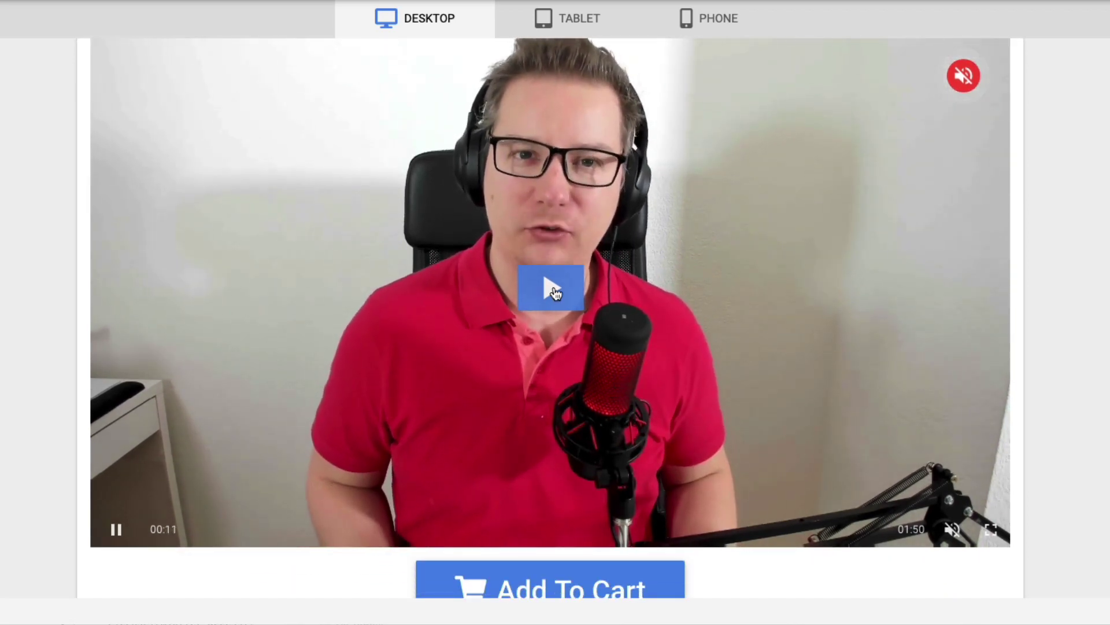
Step: Play the preview video with sound, pause it, then view it at tablet and phone sizes
click(553, 289)
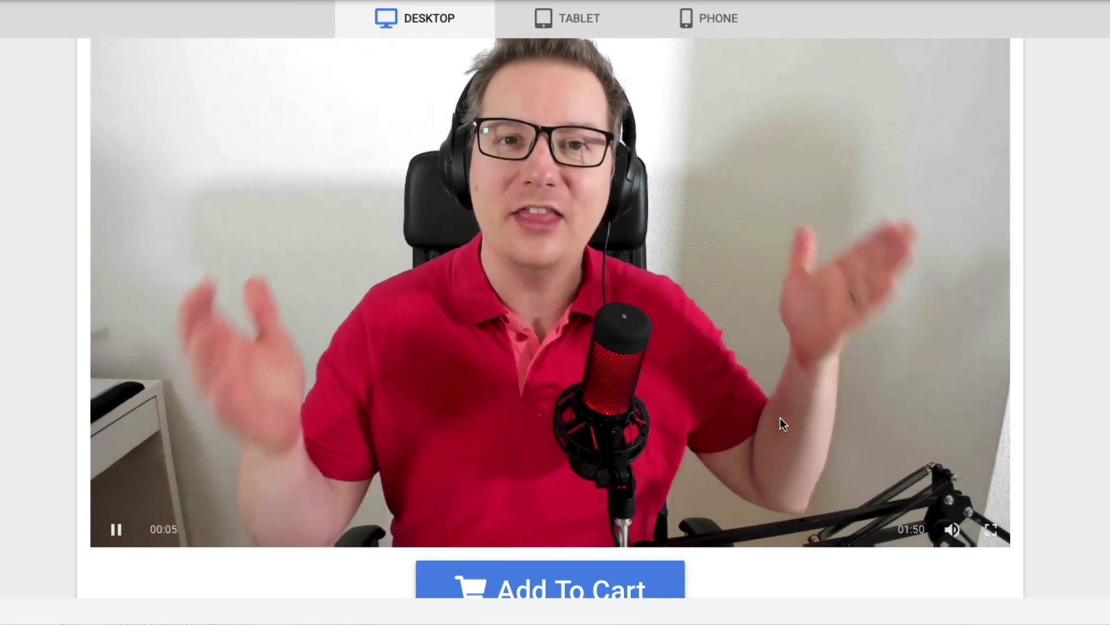
click(780, 416)
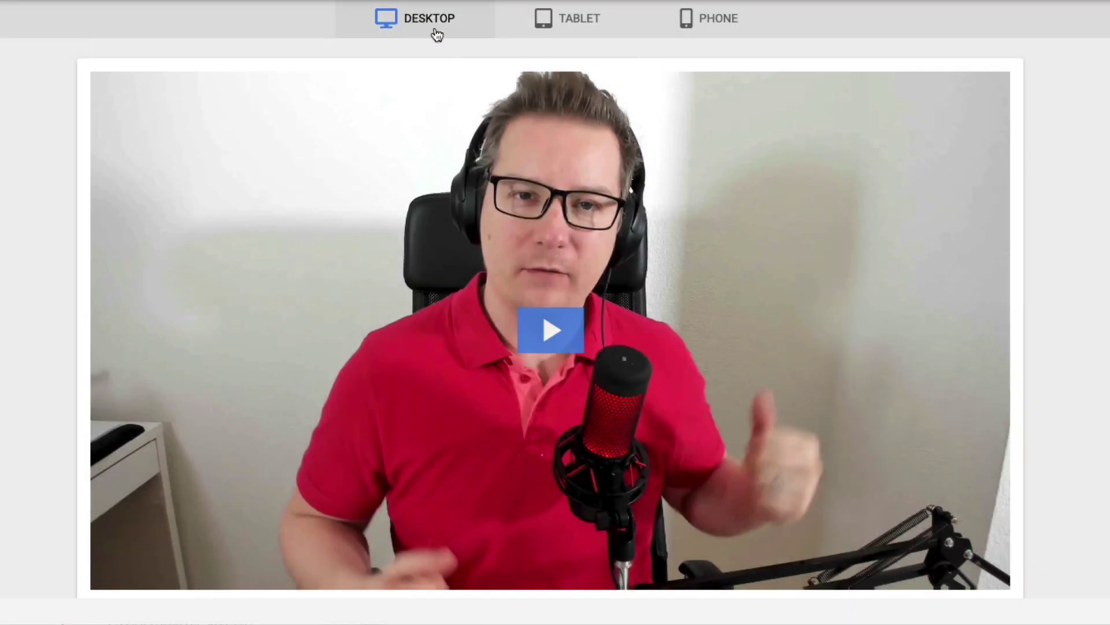
click(579, 18)
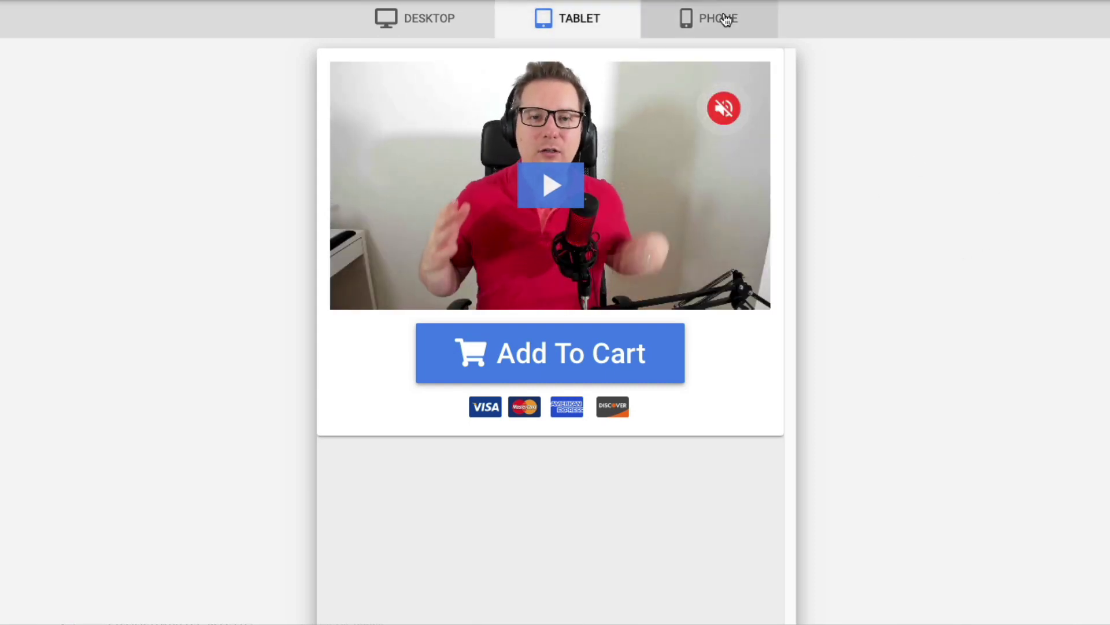
click(708, 18)
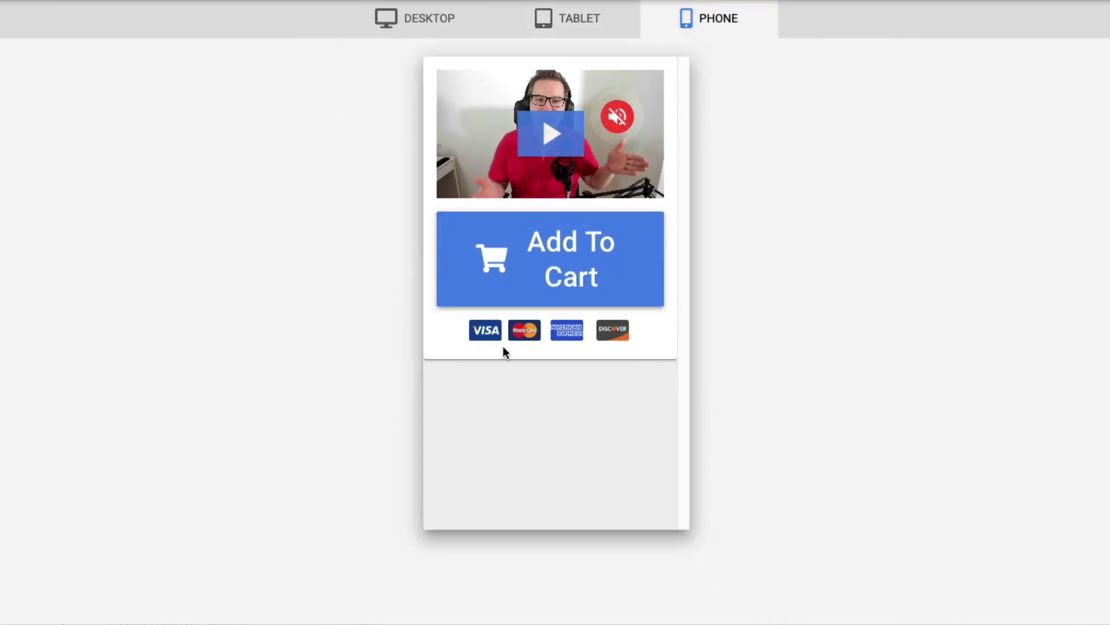
click(579, 18)
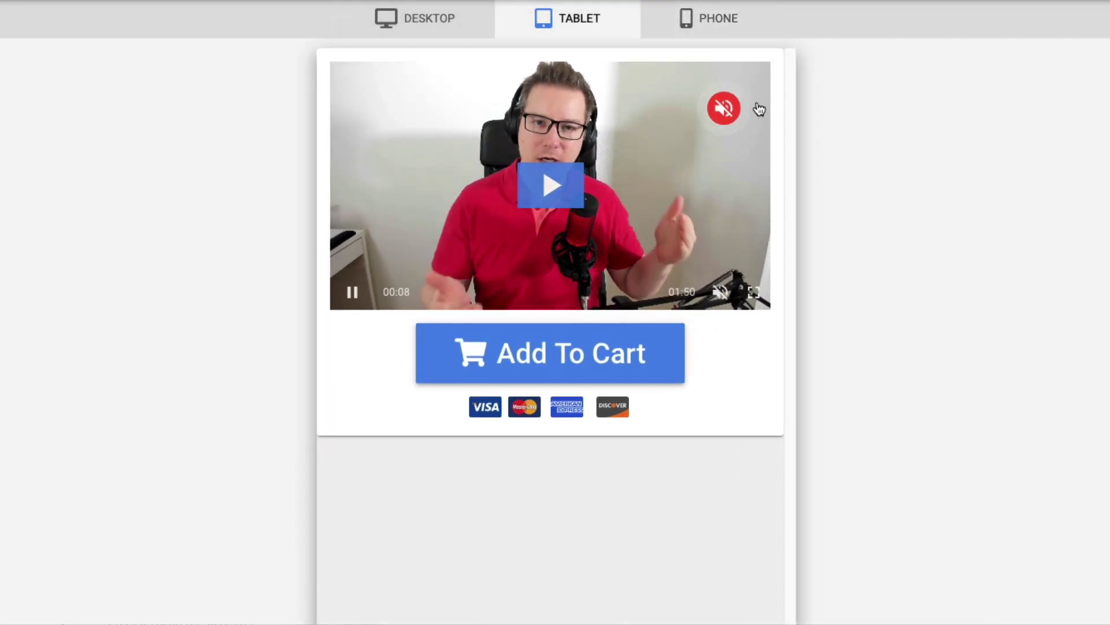
mouse_move(760, 116)
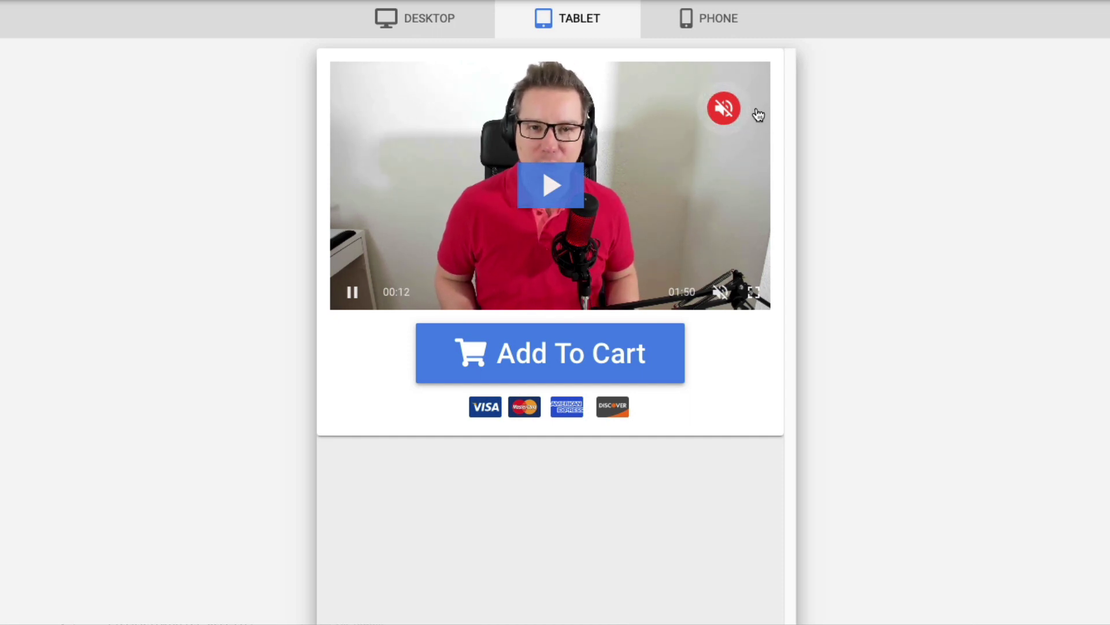
scroll(555, 260, up, 3)
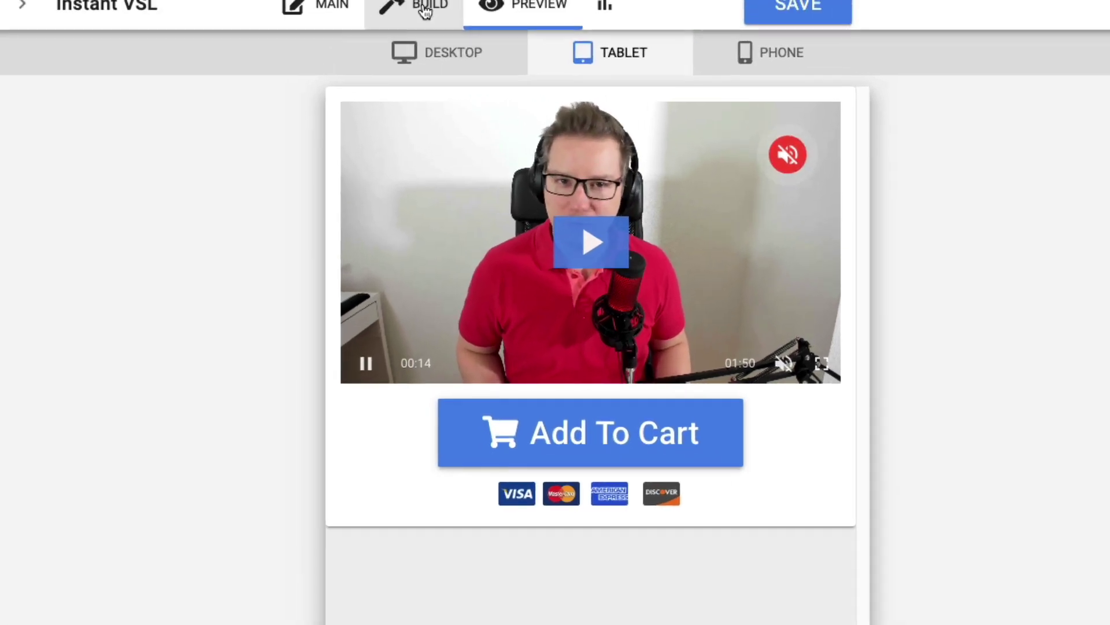
Step: Turn on the PayPal logo in the Add To Cart button's settings
click(448, 28)
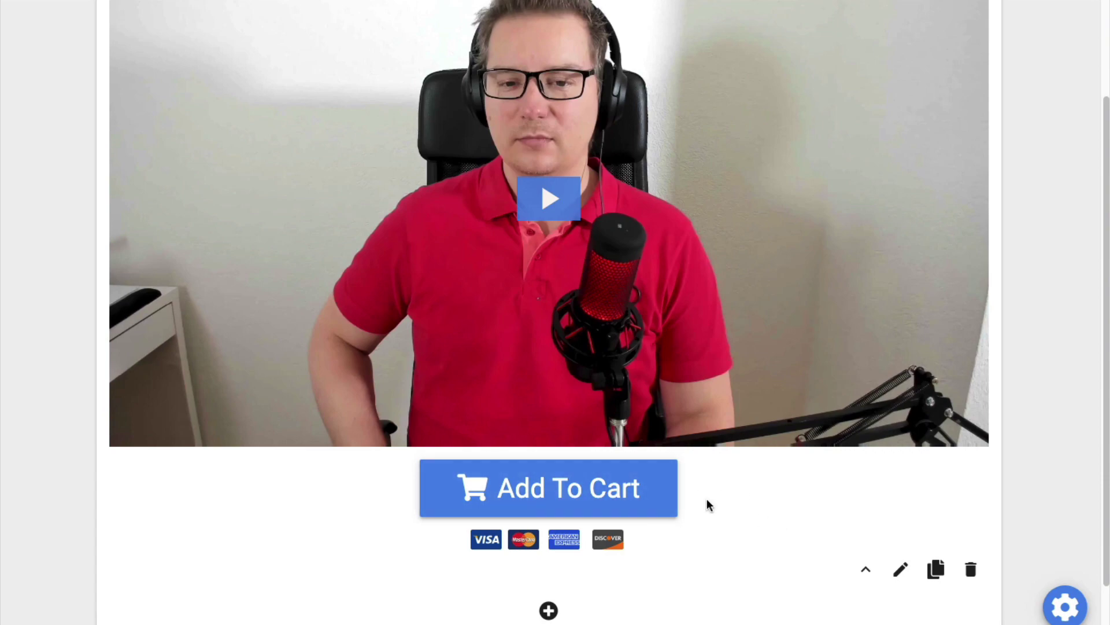
click(707, 503)
scroll(707, 499, down, 5)
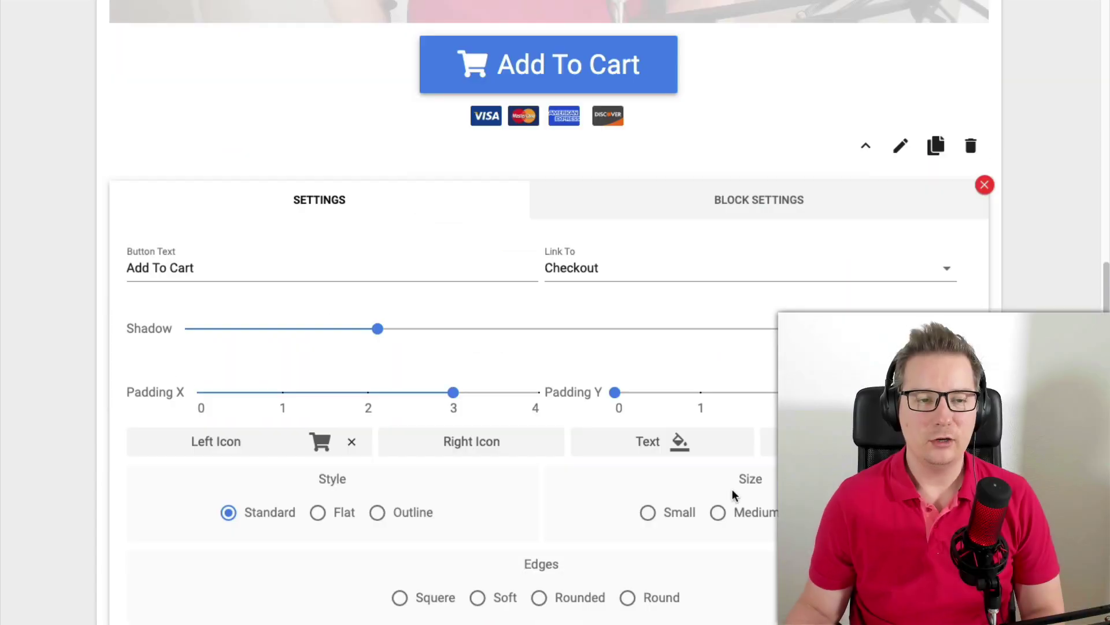
scroll(533, 479, up, 1)
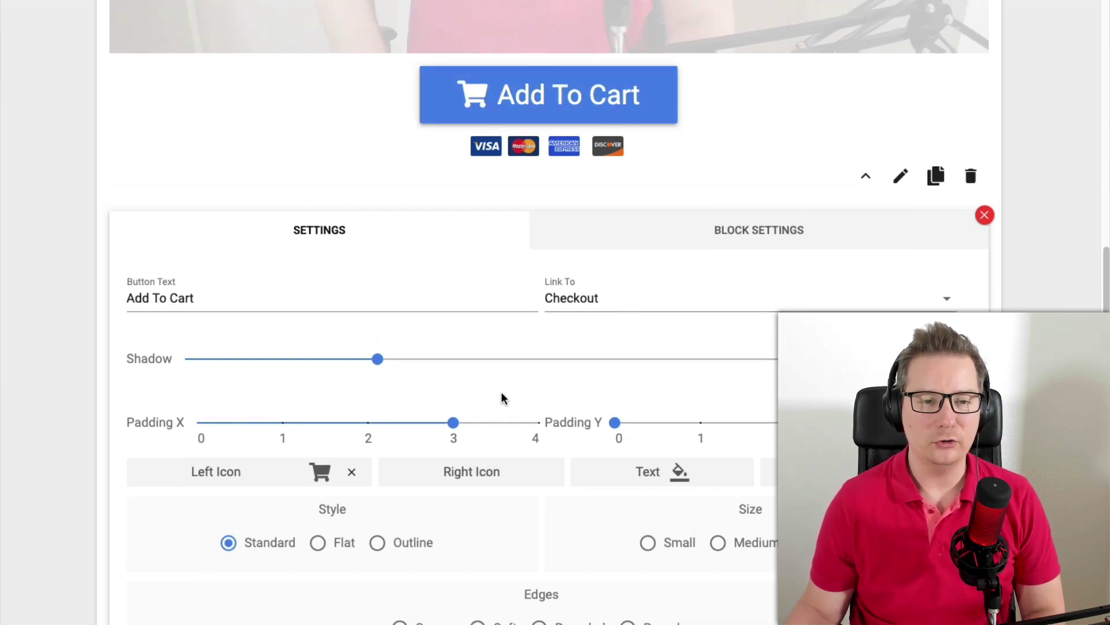
scroll(513, 383, down, 1)
scroll(532, 404, down, 2)
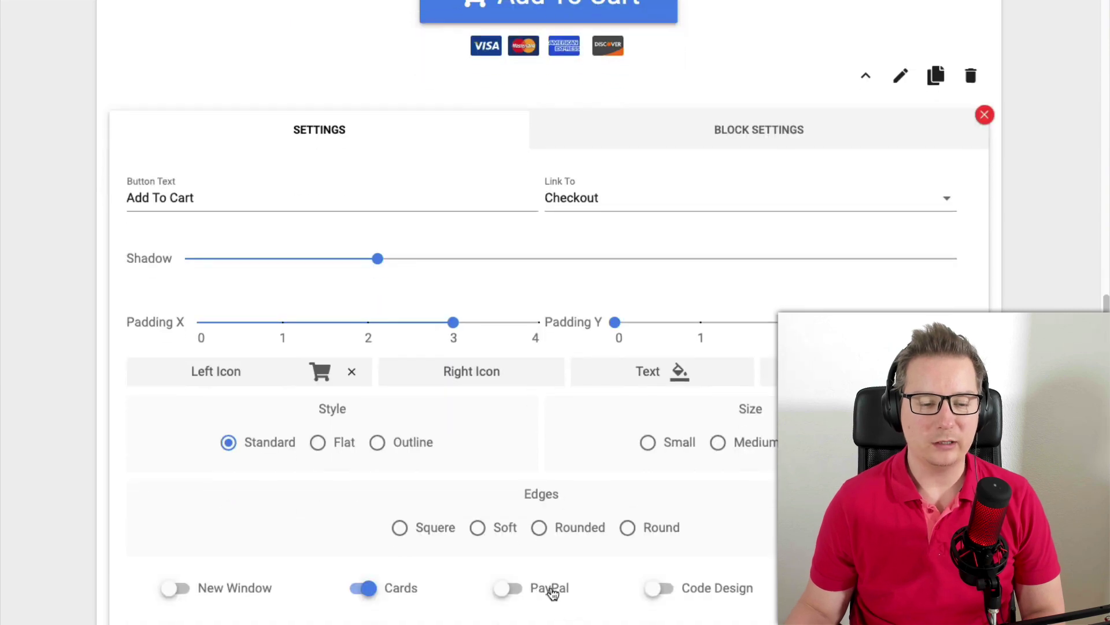
click(512, 589)
scroll(552, 590, up, 1)
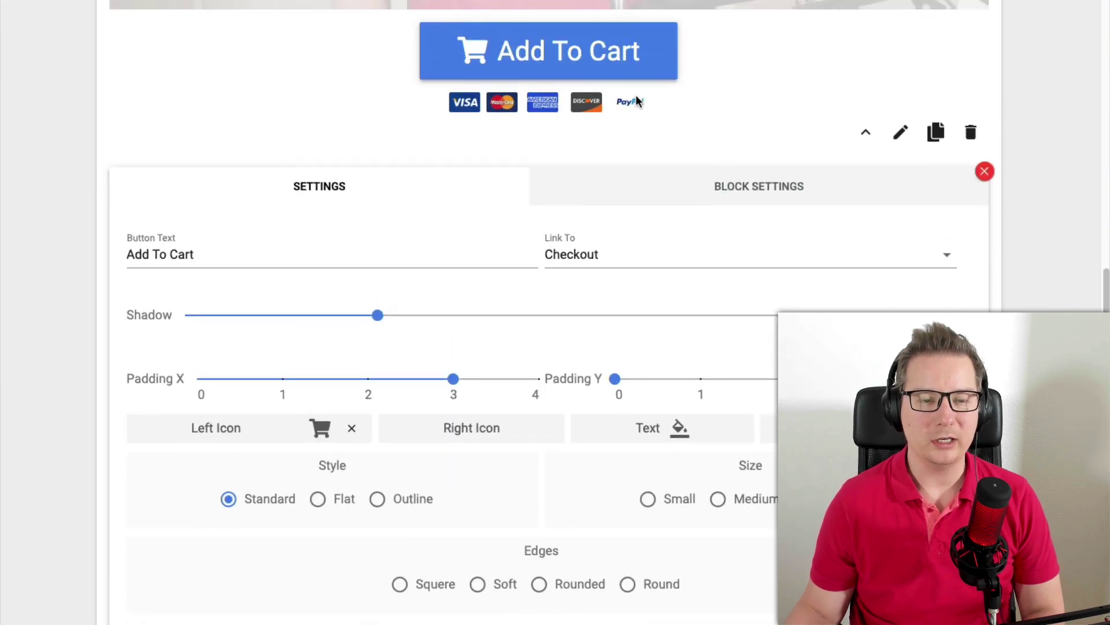
Step: Enable Show Time on the Add To Cart block and set it to 00:05
click(759, 186)
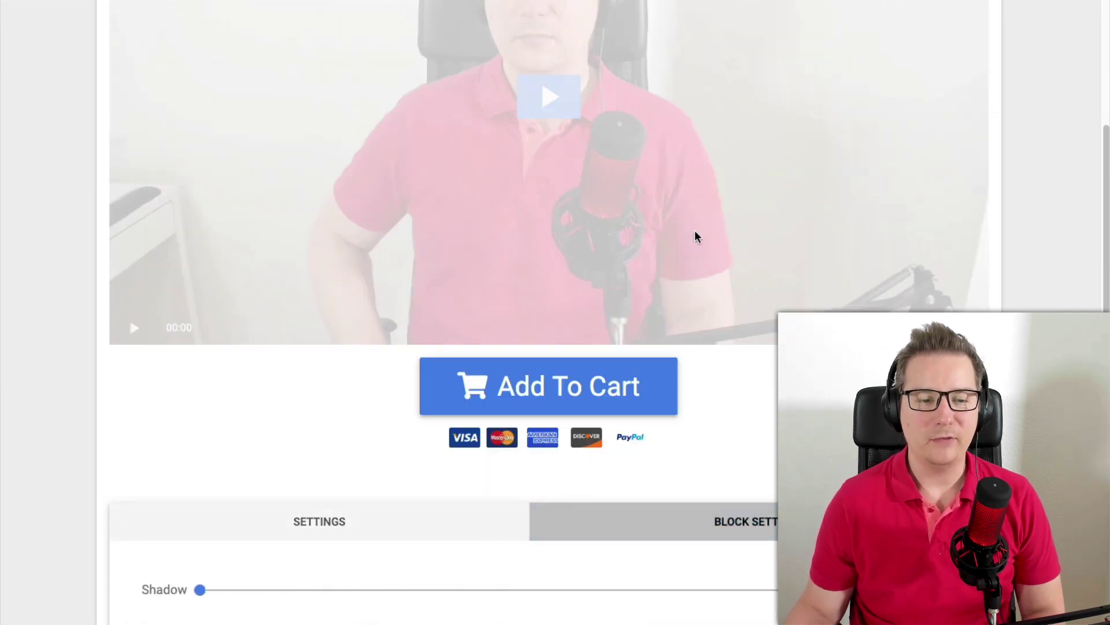
scroll(673, 488, down, 2)
scroll(663, 505, down, 1)
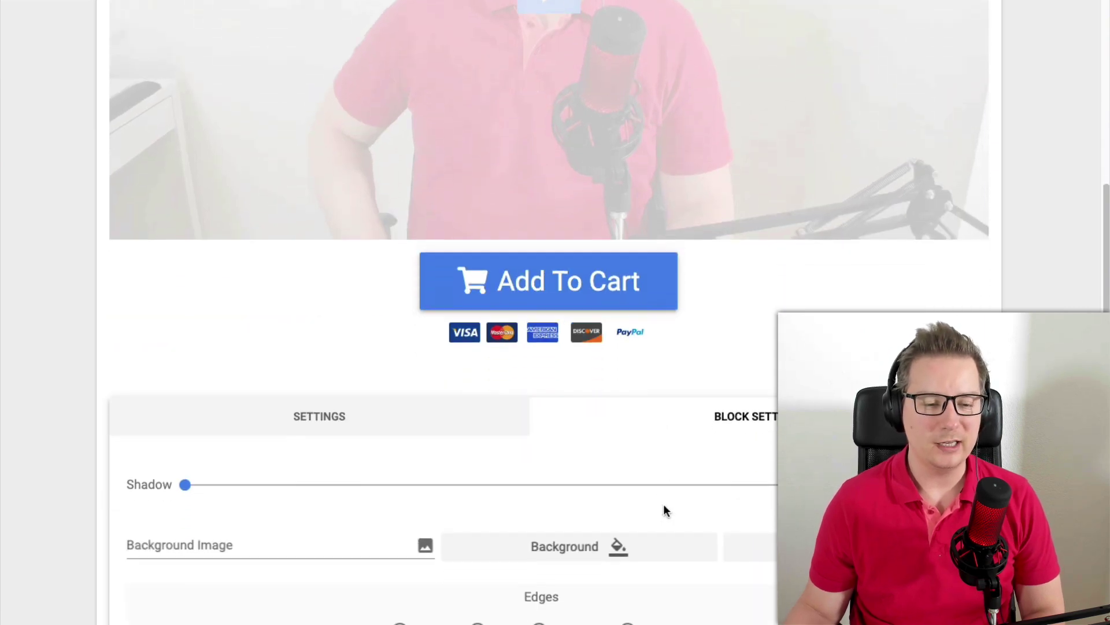
scroll(664, 504, down, 3)
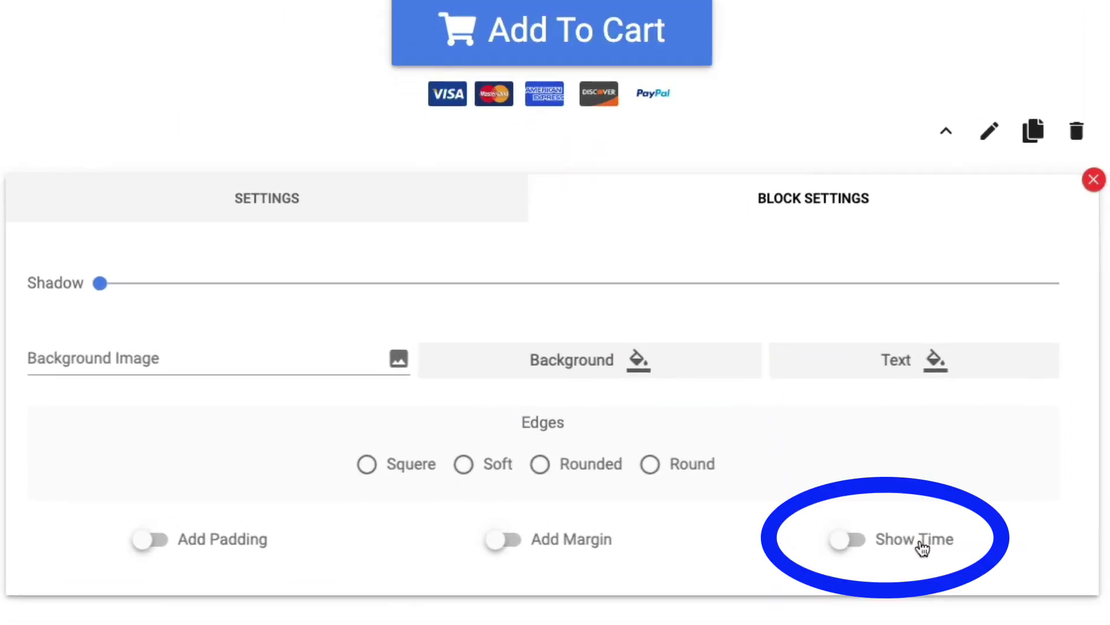
click(784, 533)
scroll(945, 562, down, 1)
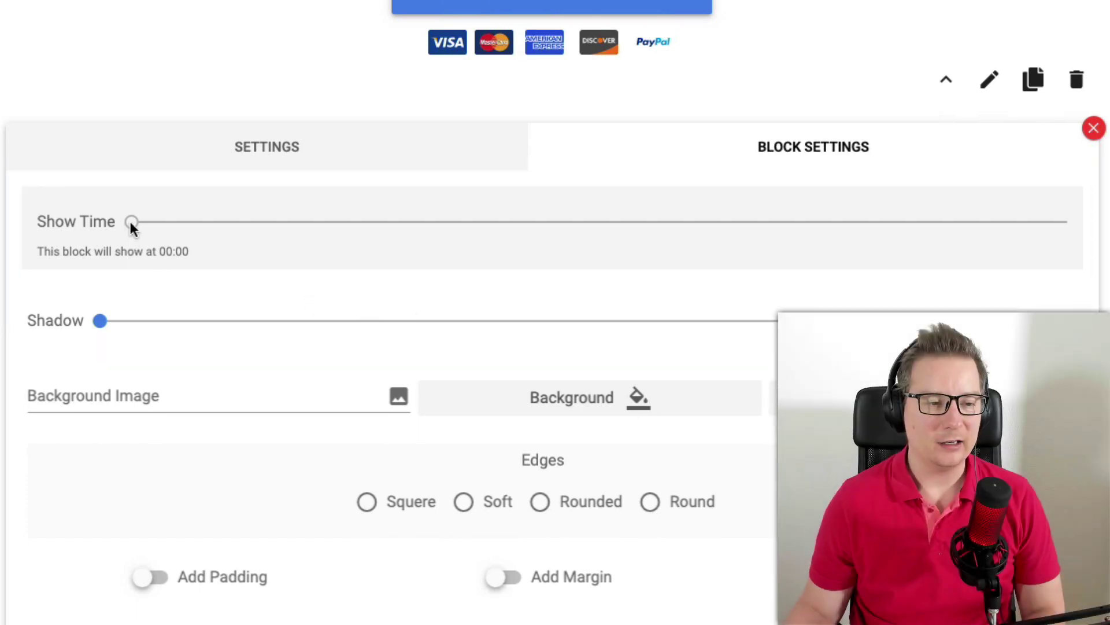
scroll(500, 203, up, 4)
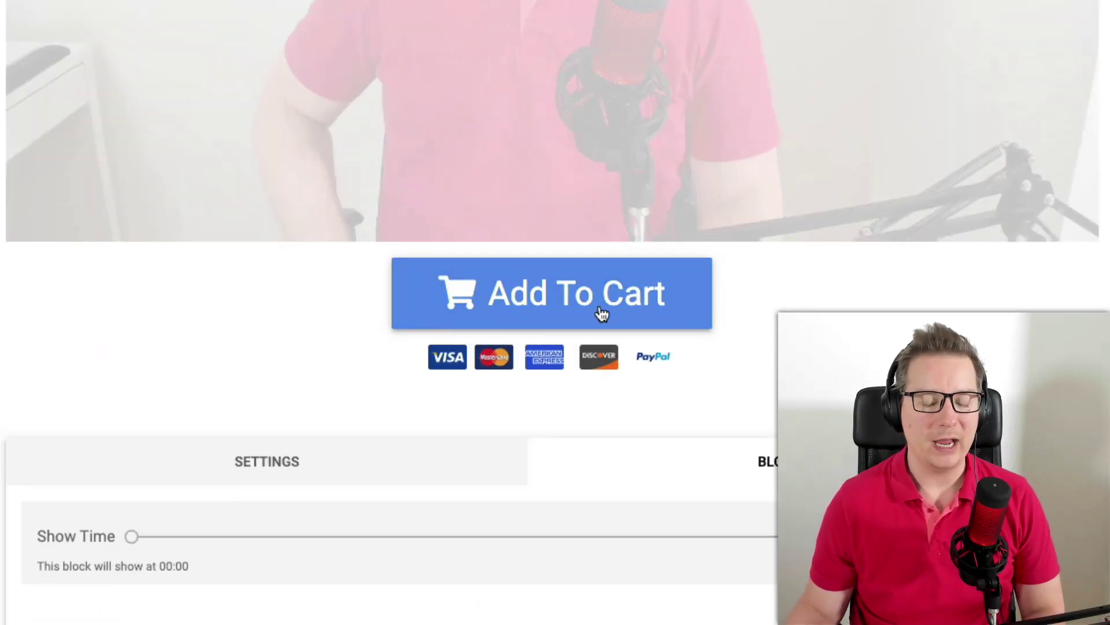
scroll(408, 499, down, 2)
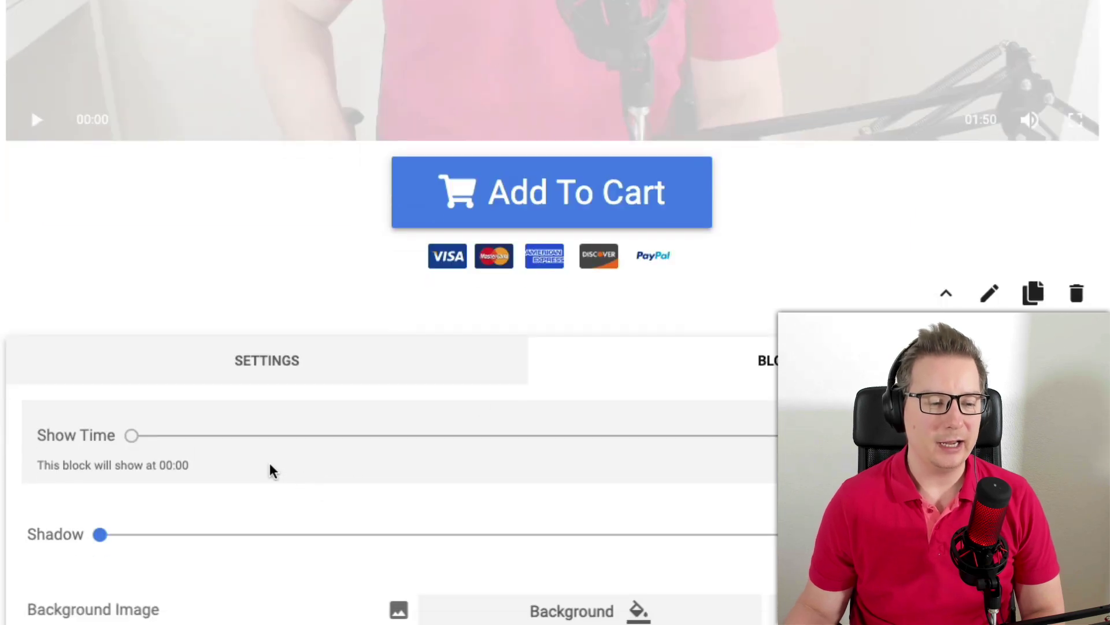
drag(132, 434, 276, 434)
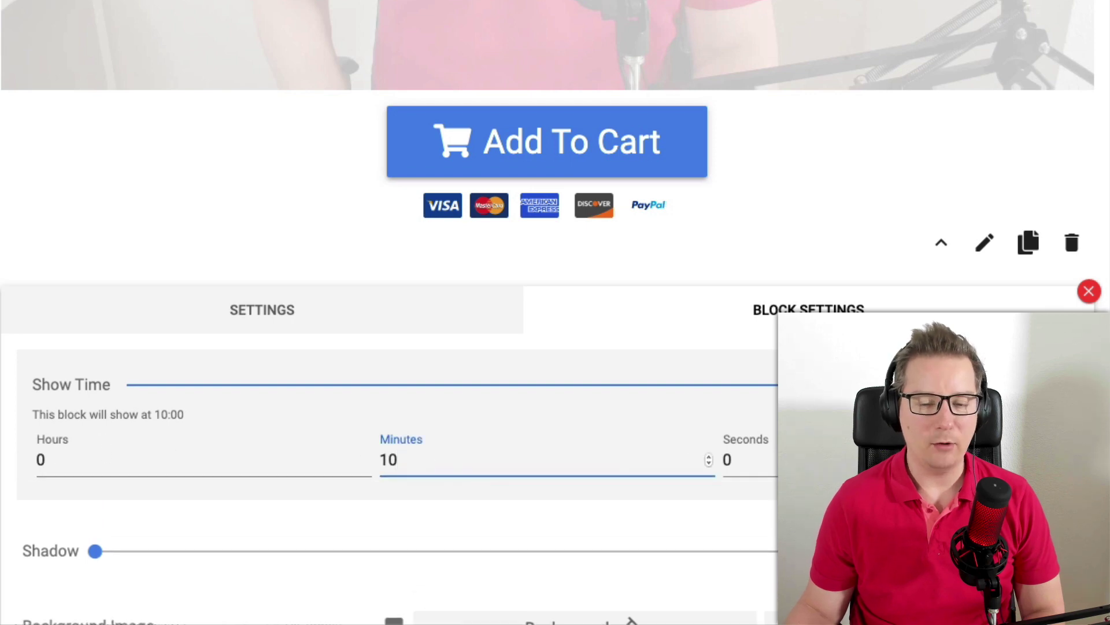
drag(690, 385, 131, 388)
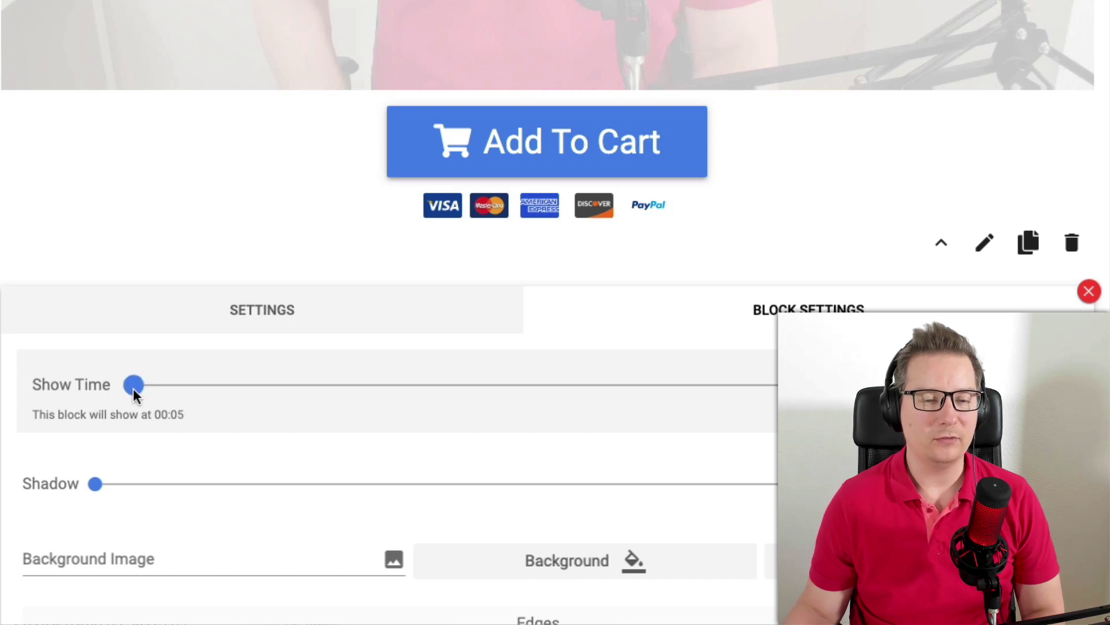
scroll(147, 415, up, 1)
scroll(555, 313, up, 5)
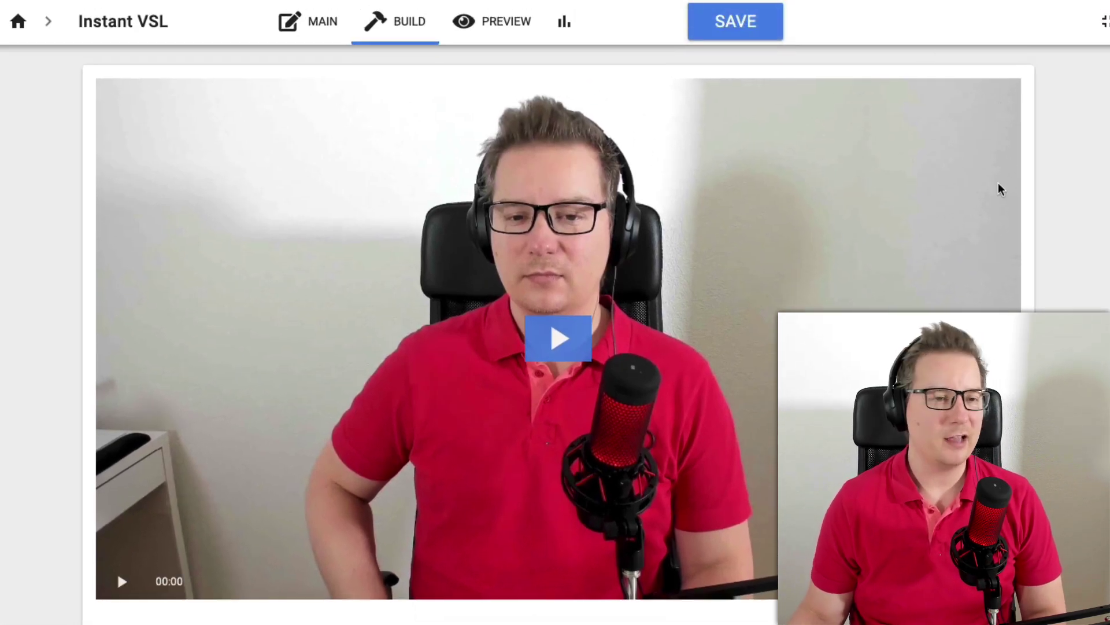
click(505, 21)
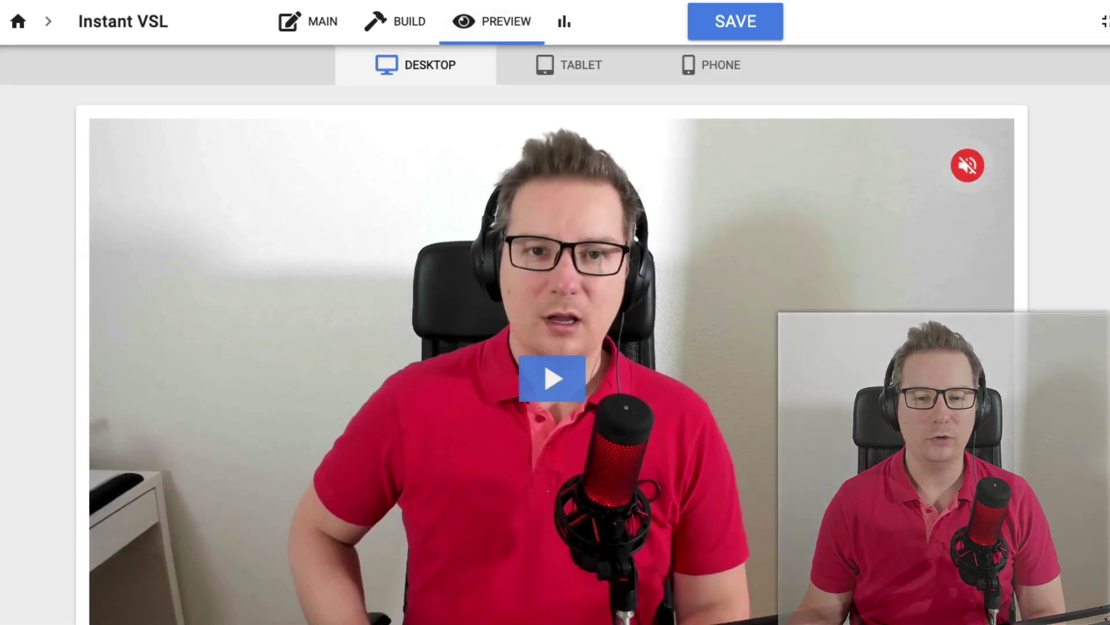
scroll(1106, 274, down, 1)
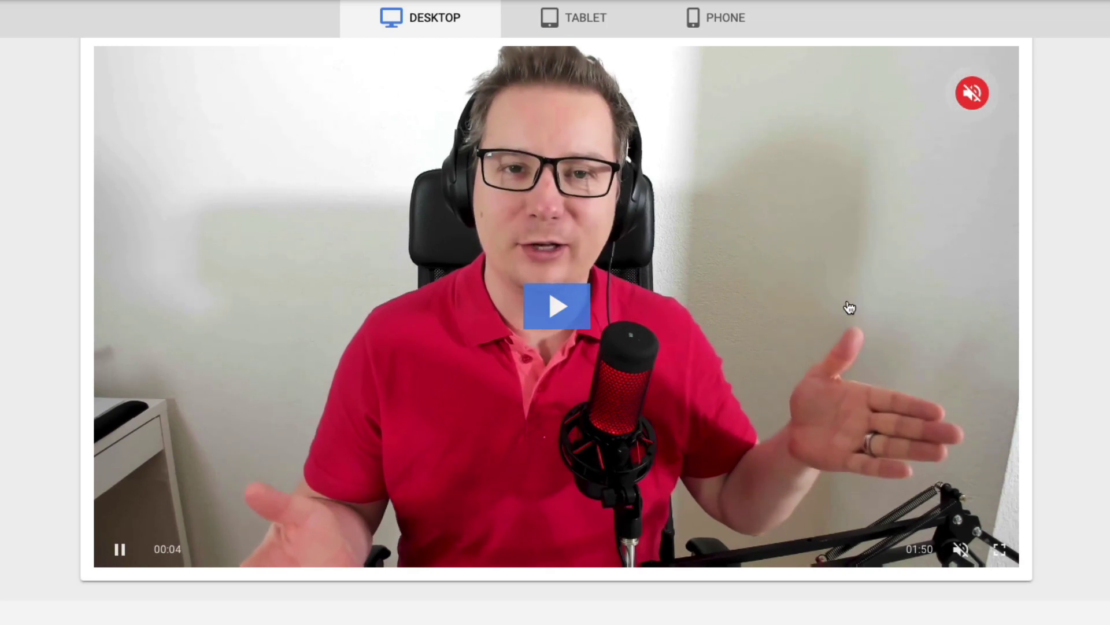
scroll(1074, 287, down, 3)
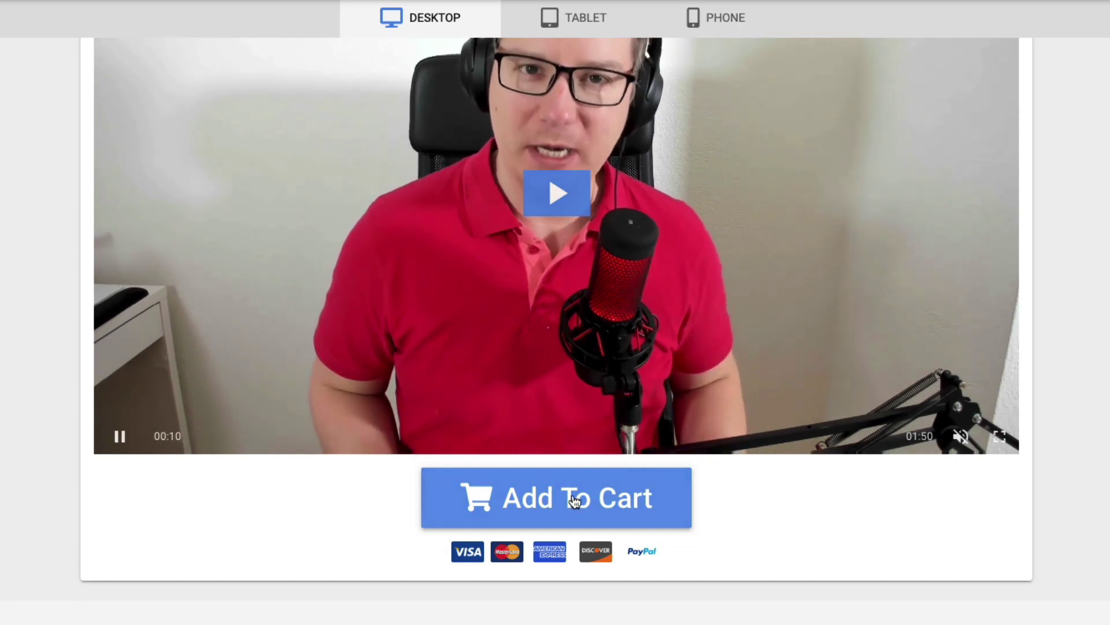
scroll(620, 504, up, 3)
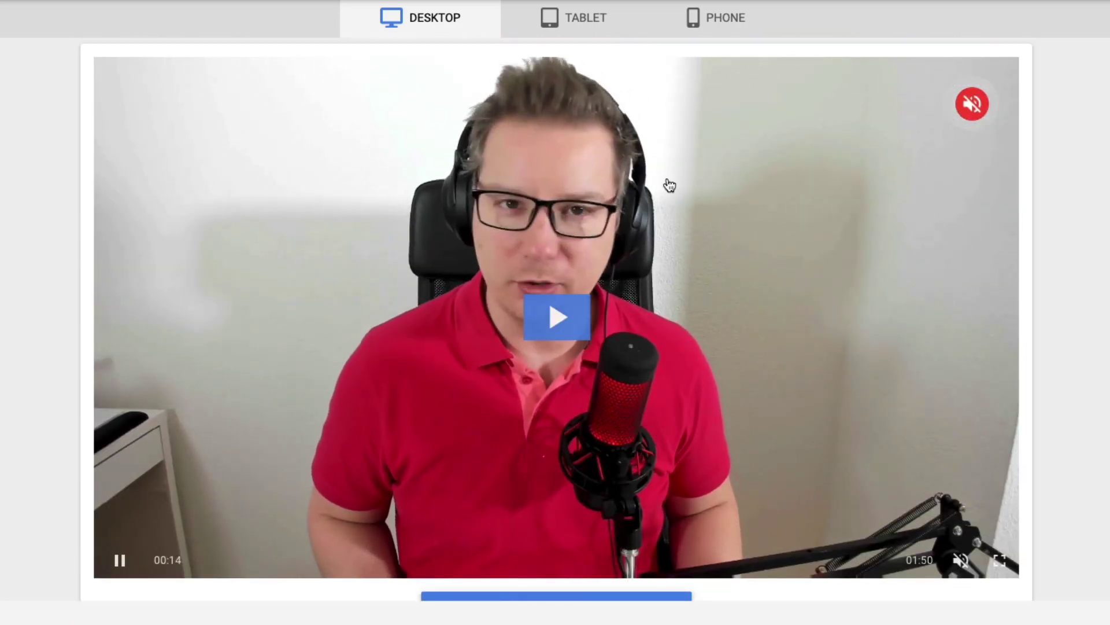
click(576, 18)
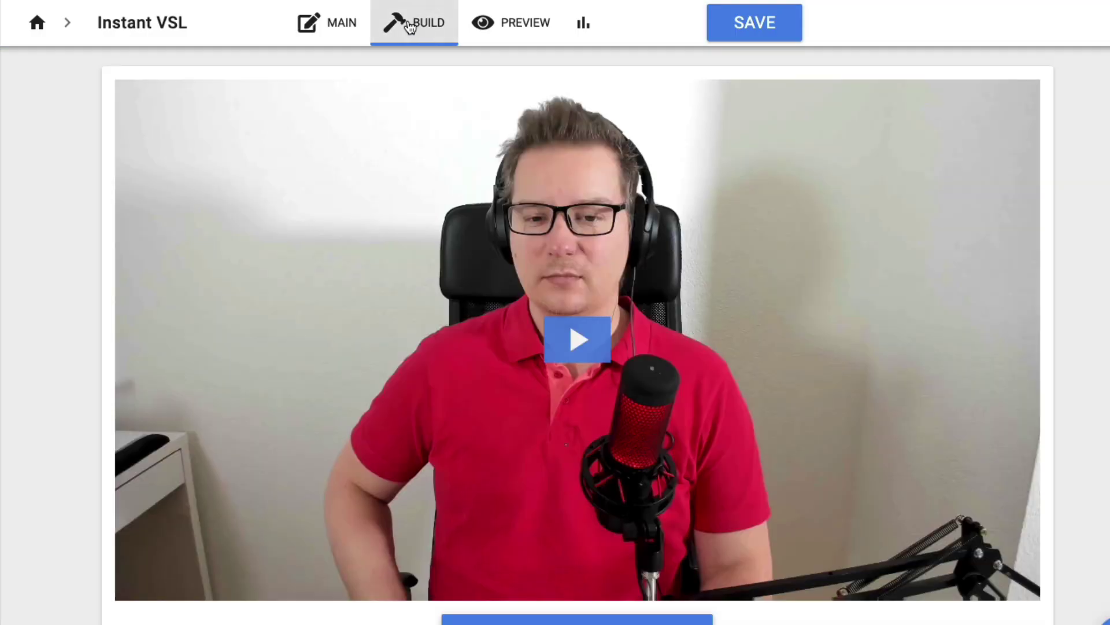
Step: Open the MAIN settings and expand then collapse the Open Graph, Tracking and Advanced sections
click(342, 23)
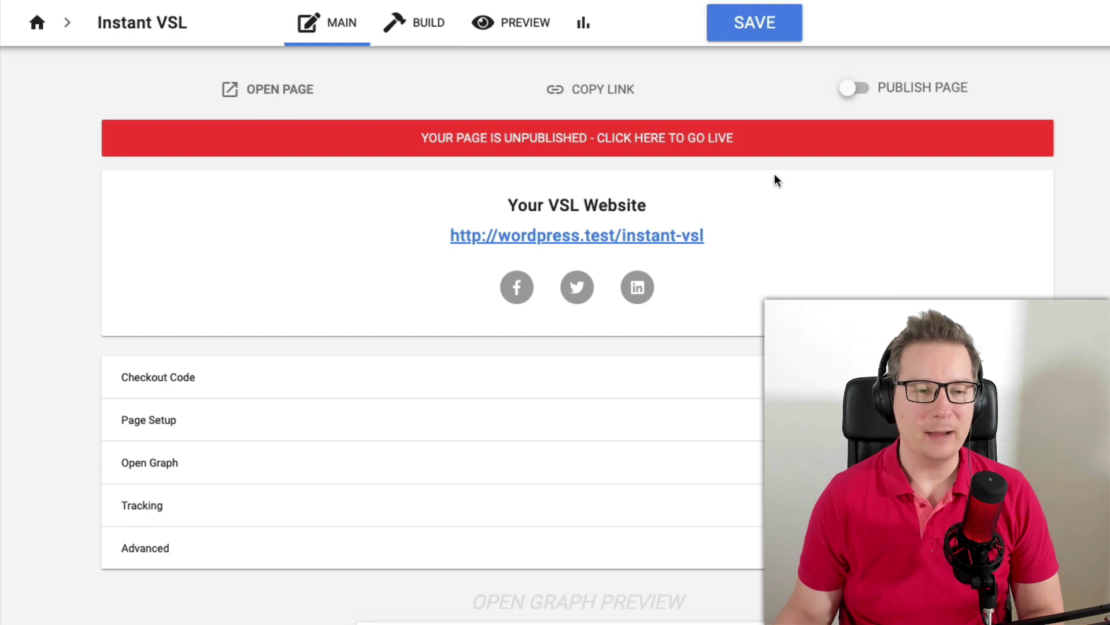
scroll(472, 455, down, 3)
scroll(473, 486, down, 2)
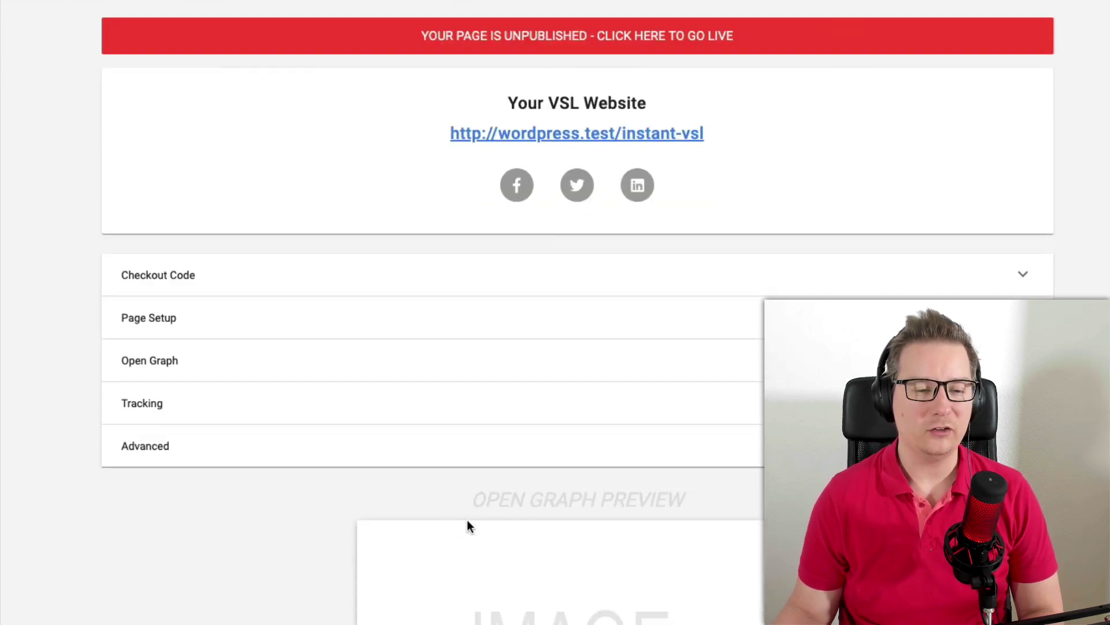
scroll(490, 522, down, 3)
scroll(468, 391, down, 5)
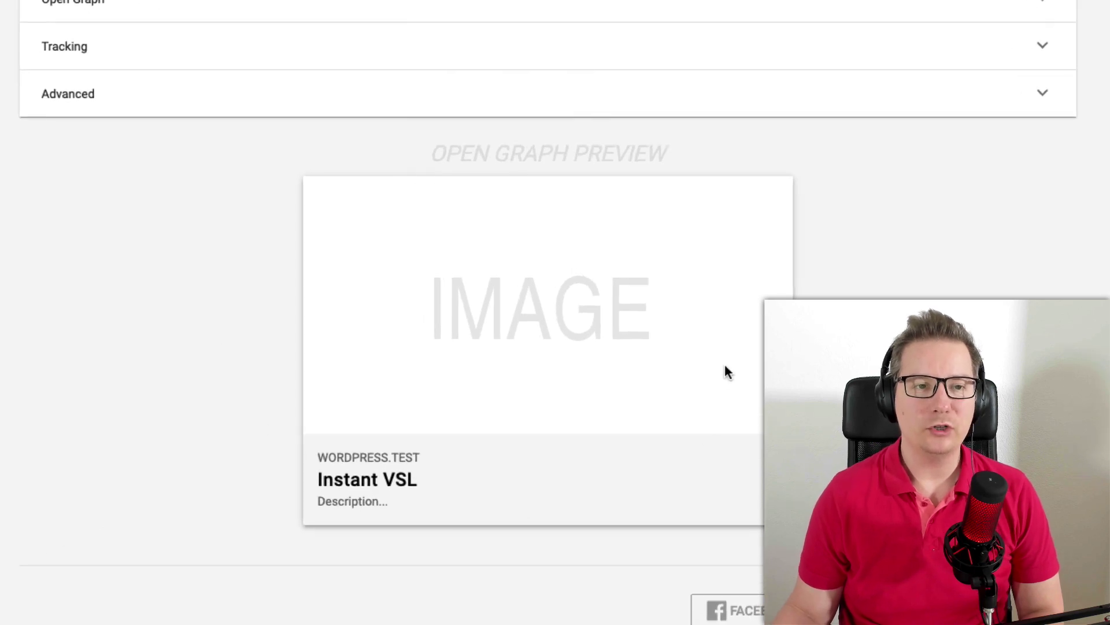
scroll(720, 369, up, 10)
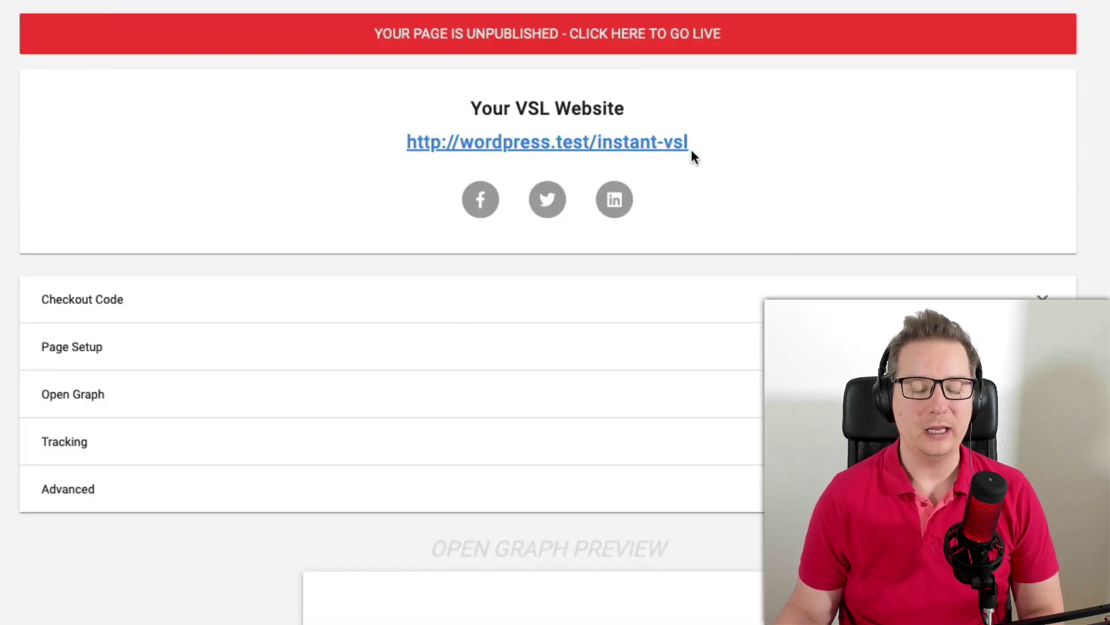
scroll(693, 157, down, 5)
scroll(746, 322, down, 2)
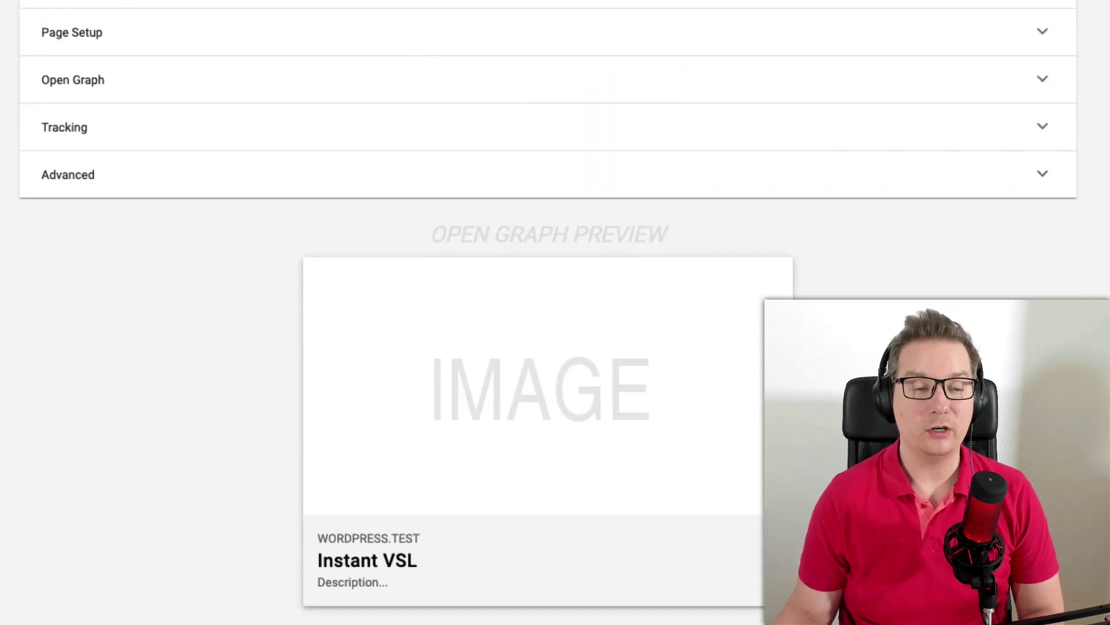
scroll(601, 504, up, 3)
scroll(521, 390, up, 2)
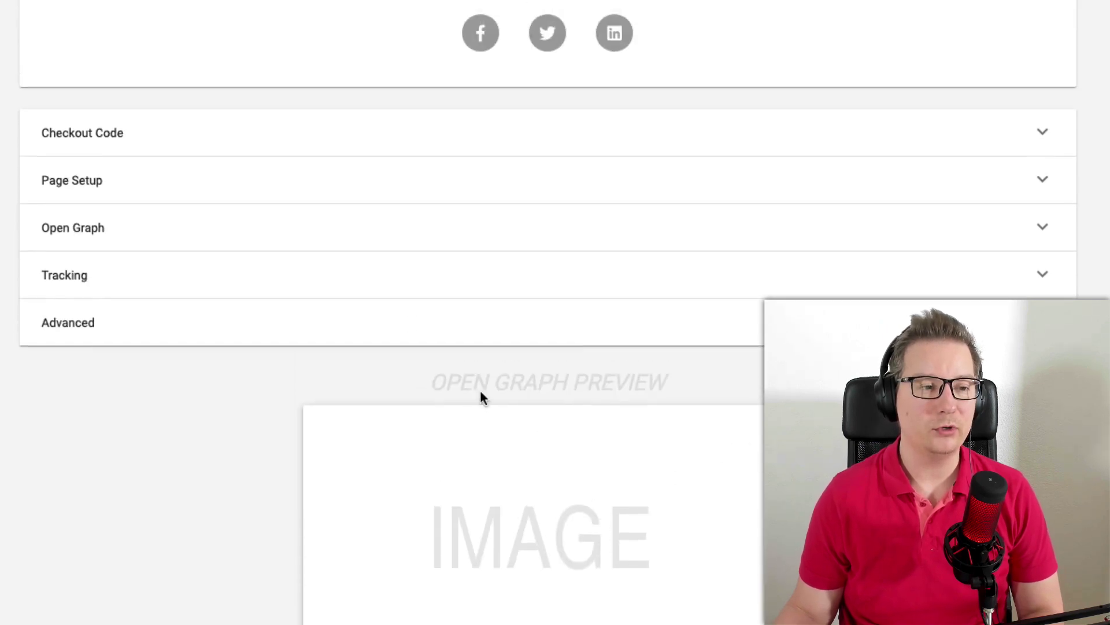
click(175, 242)
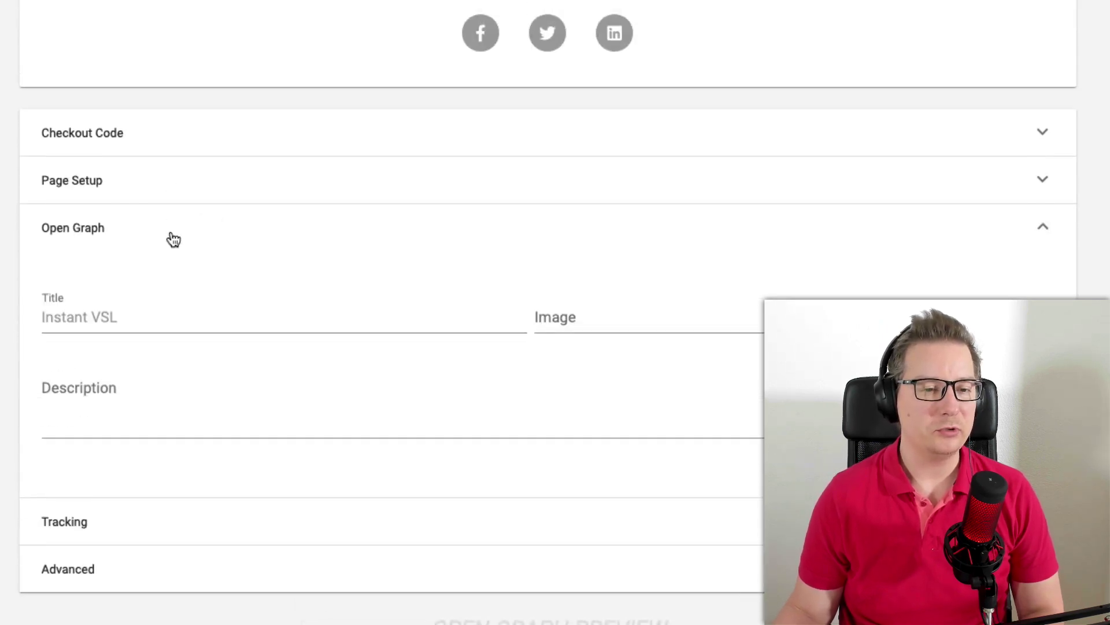
click(177, 218)
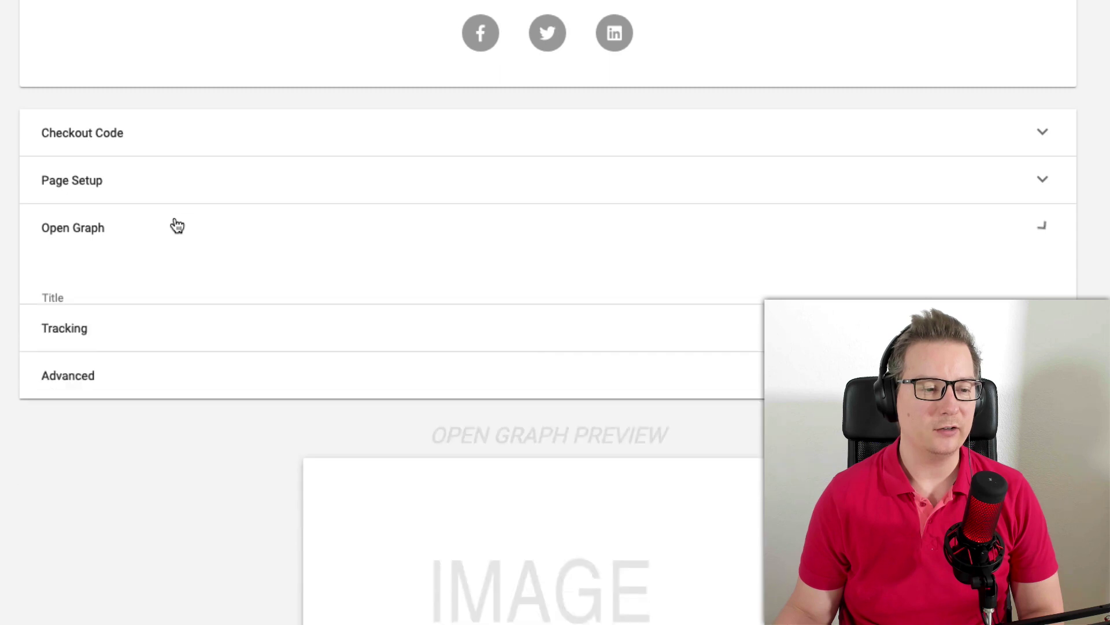
click(189, 280)
click(284, 369)
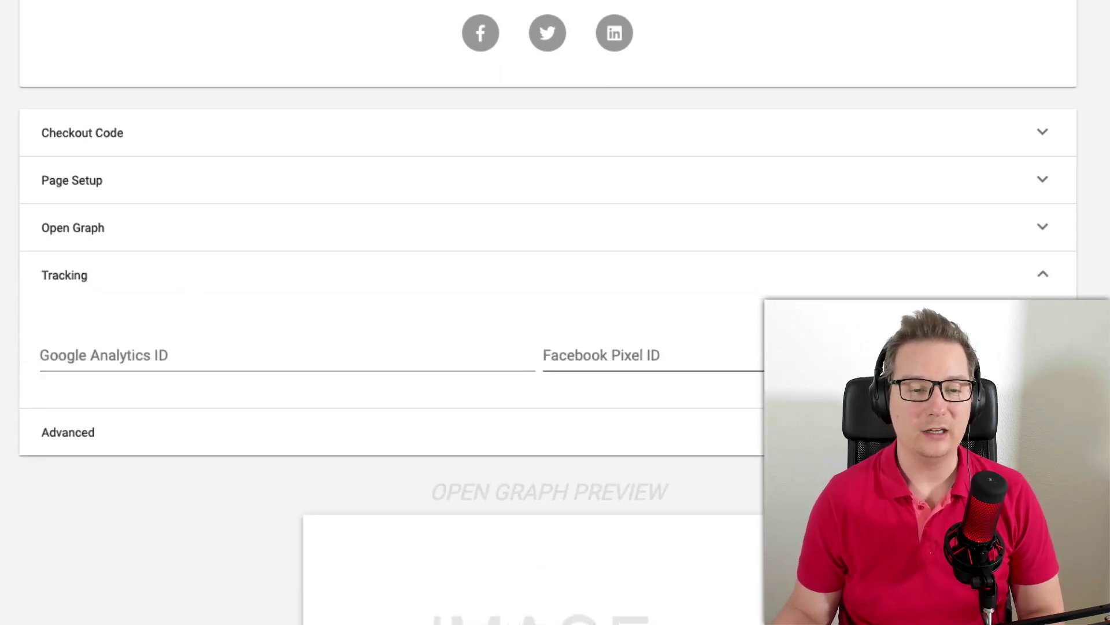
click(241, 272)
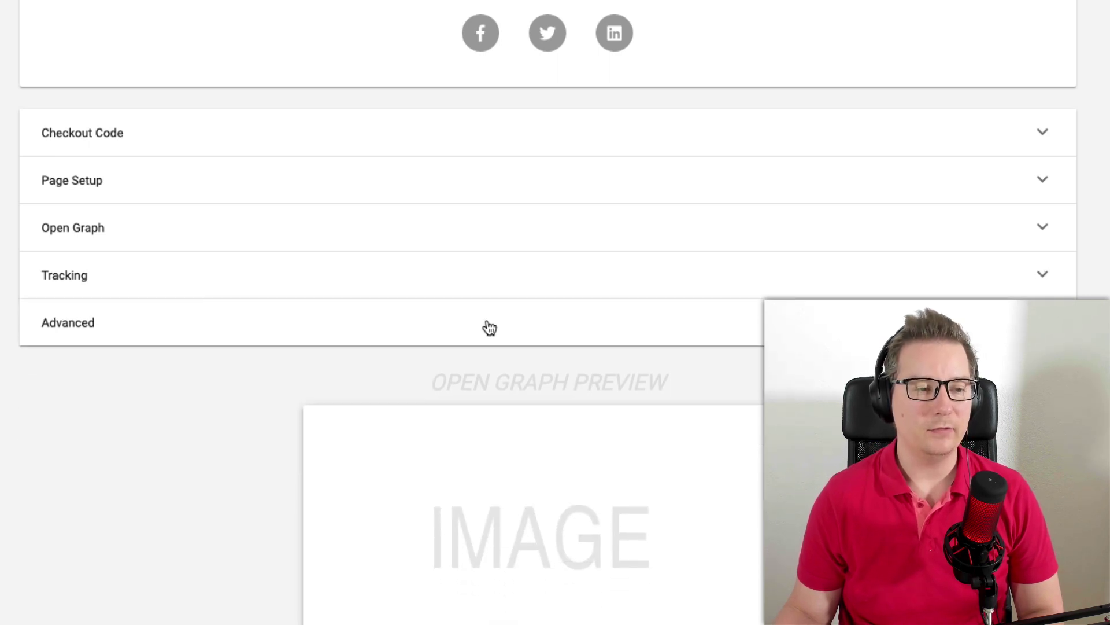
click(490, 326)
click(491, 328)
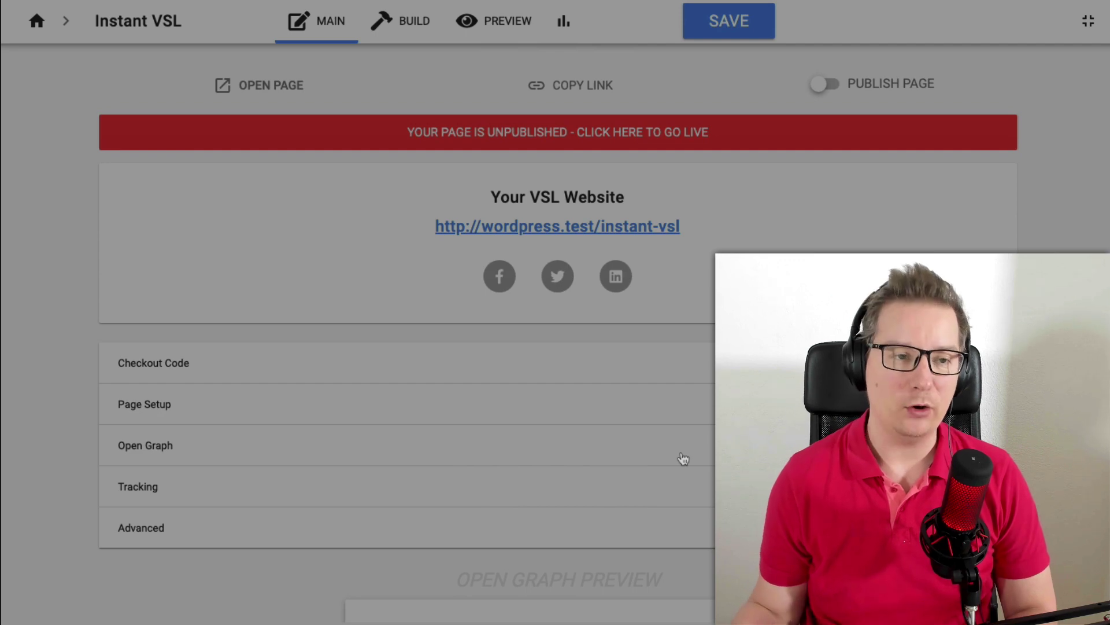
click(563, 21)
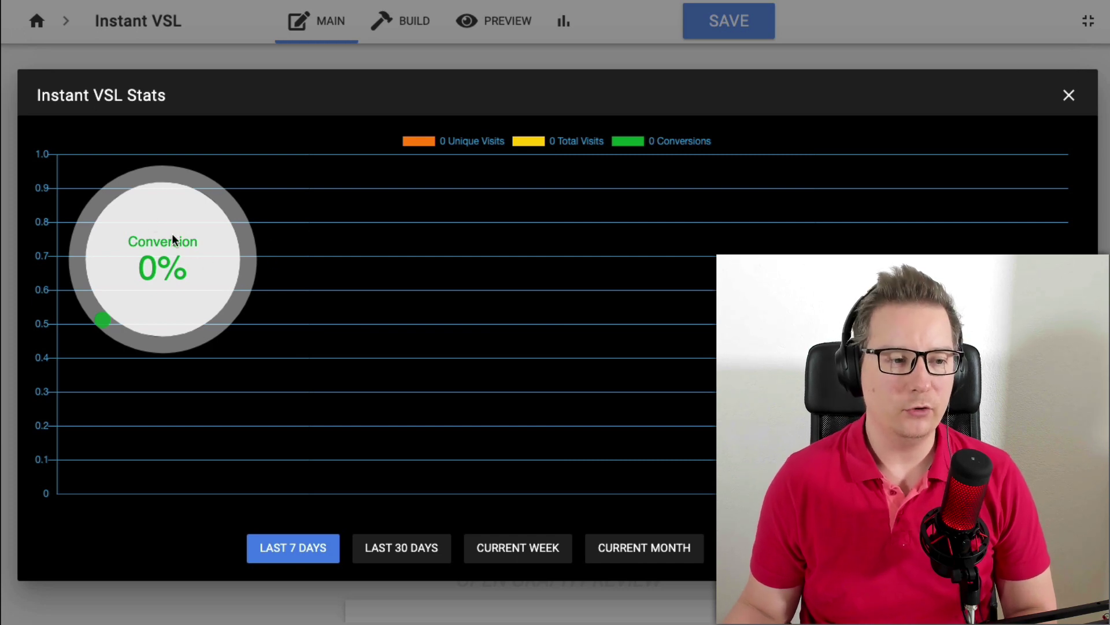
click(1069, 96)
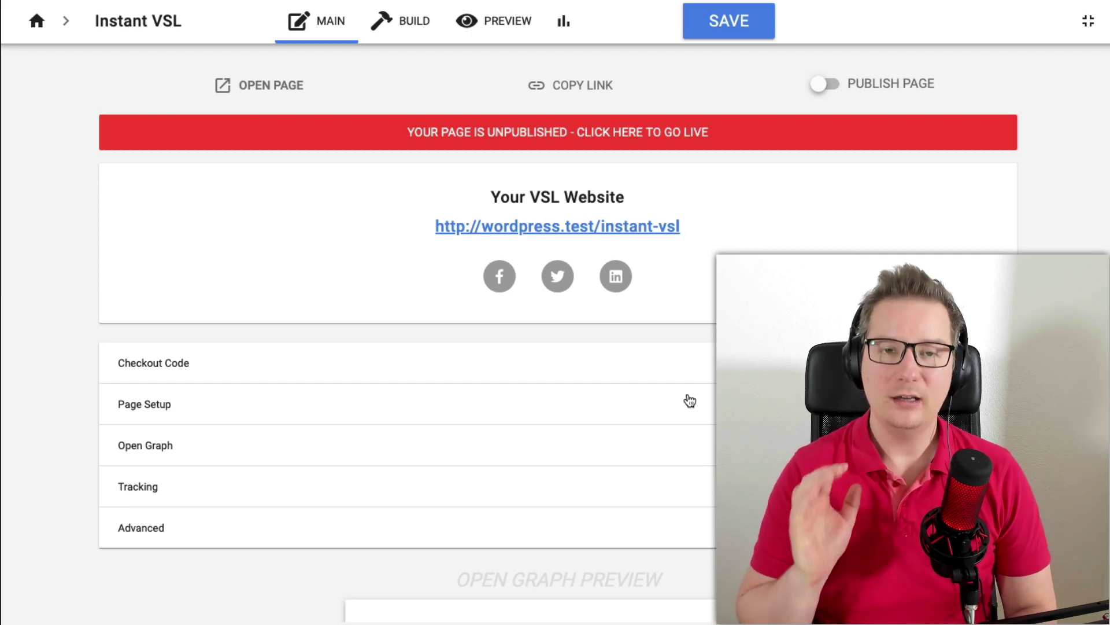
scroll(546, 337, down, 2)
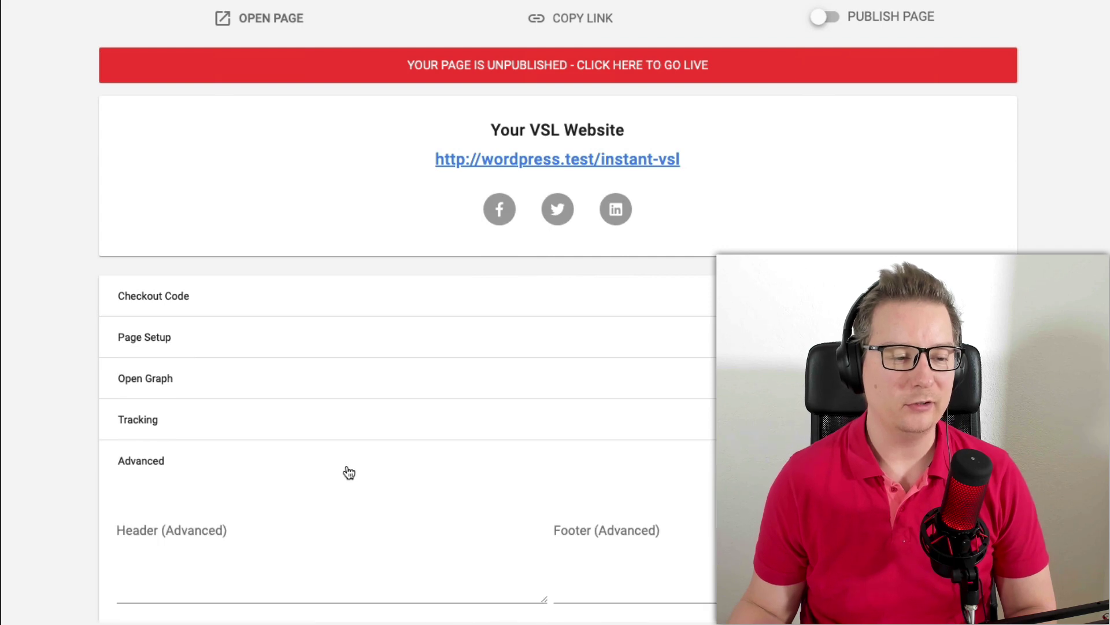
Step: Reveal the conversion pixel code, then collapse the Advanced settings section
click(348, 467)
scroll(351, 466, down, 5)
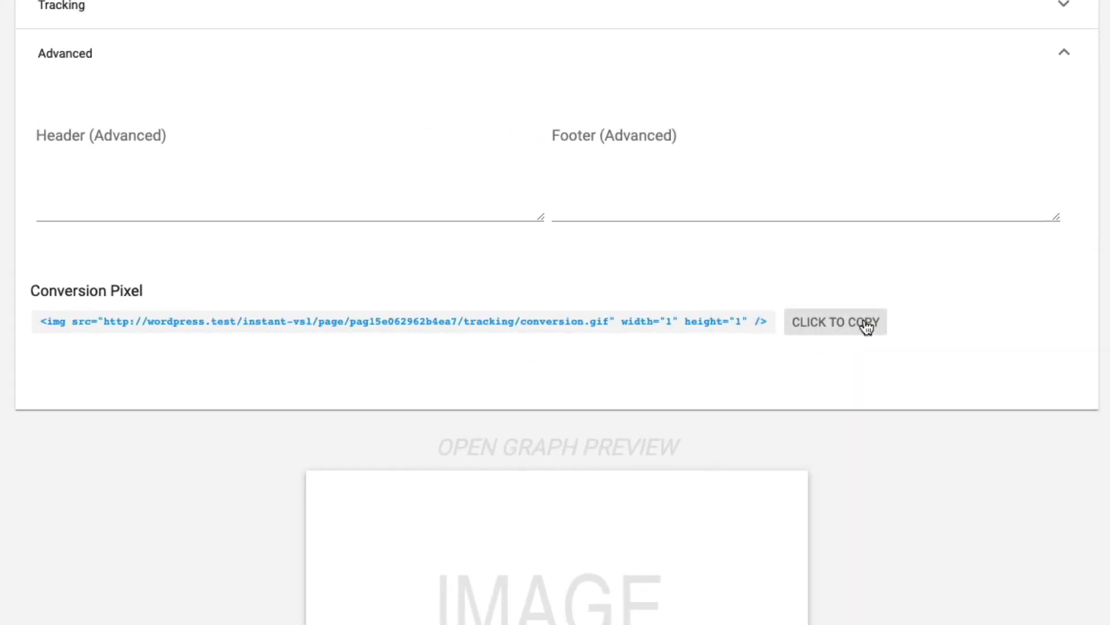
scroll(962, 394, up, 2)
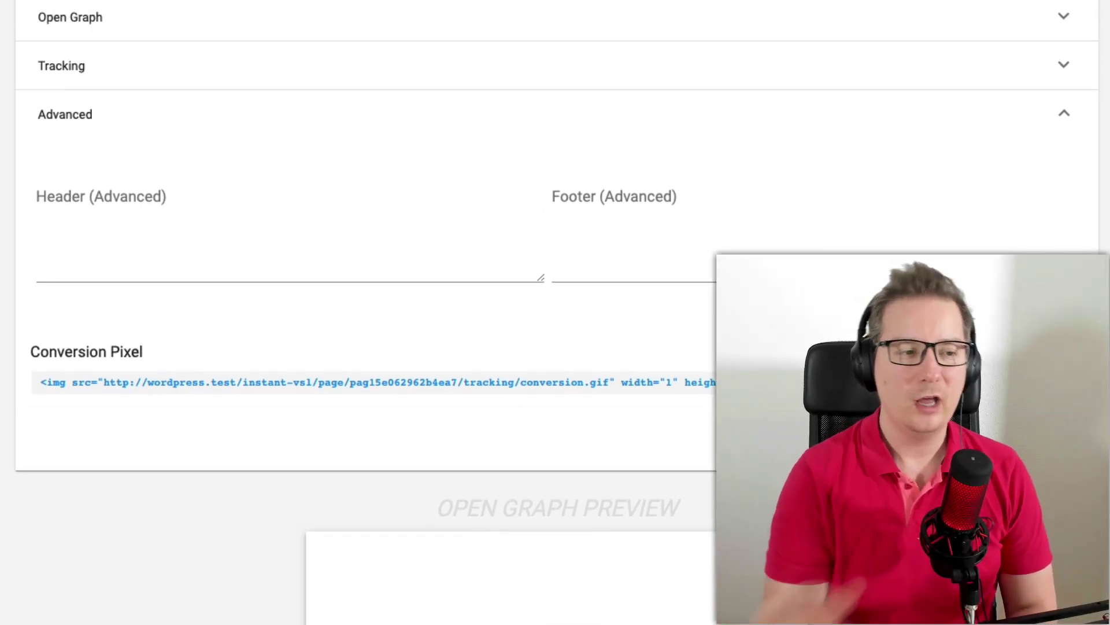
click(688, 125)
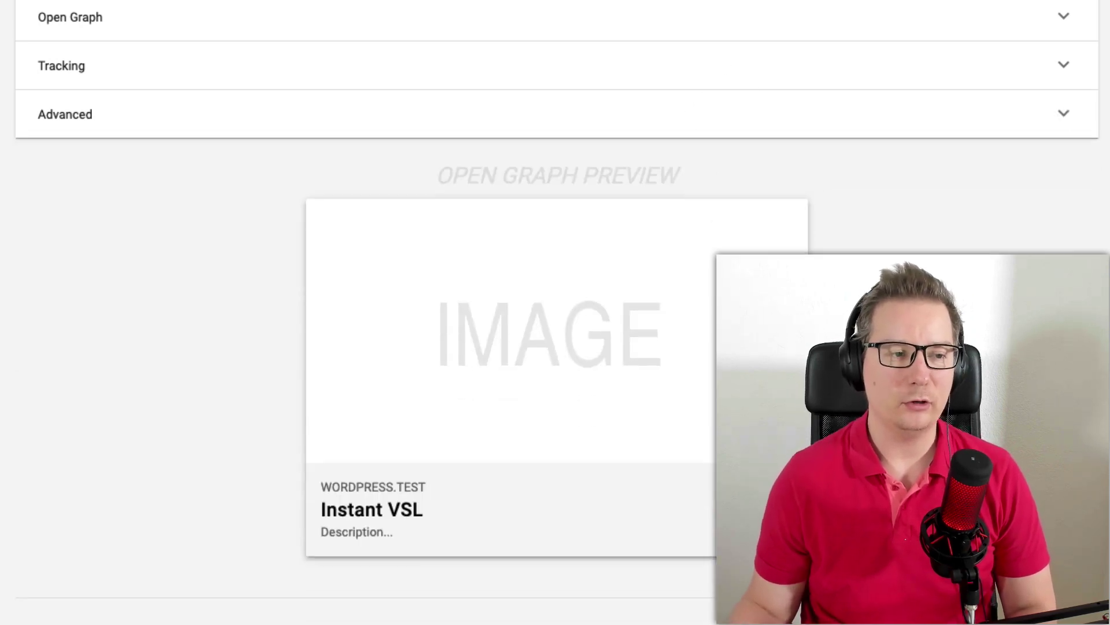
scroll(689, 125, up, 8)
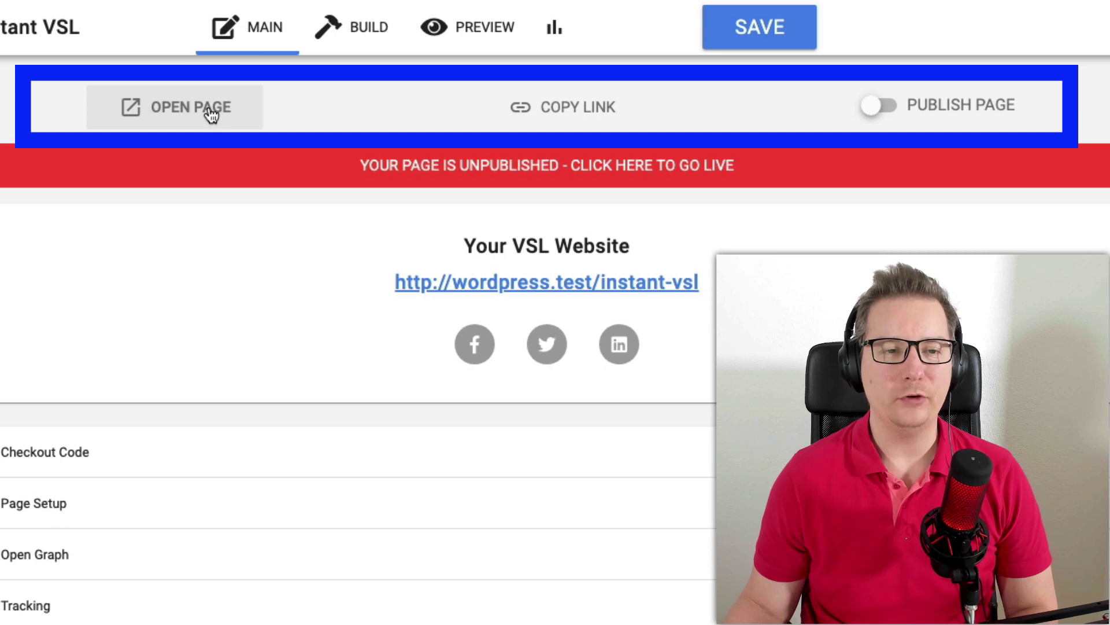
Step: Copy the VSL page link, publish the page, and open its URL in a new tab
click(563, 107)
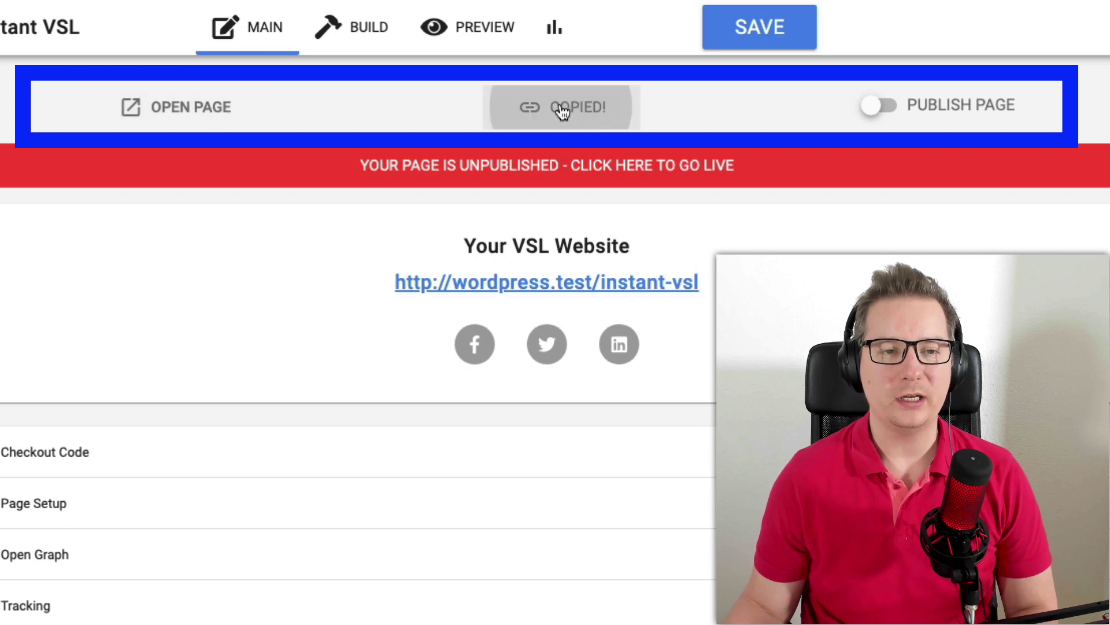
click(998, 110)
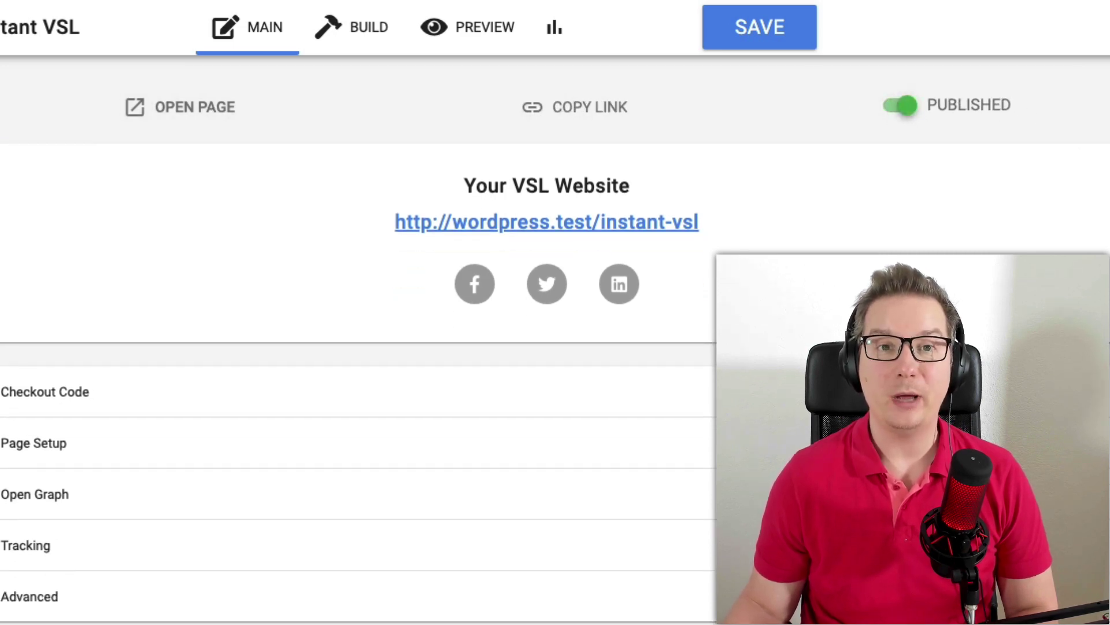
right_click(682, 231)
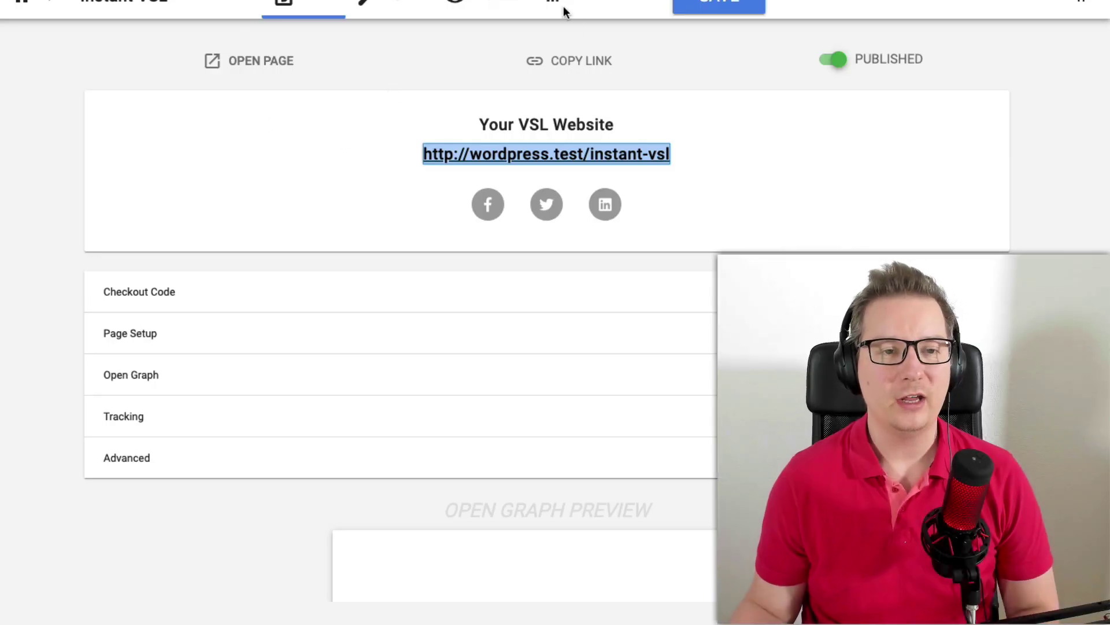
Step: Check the page's visits and 0% conversion stats, then go back to the VSL list
click(562, 6)
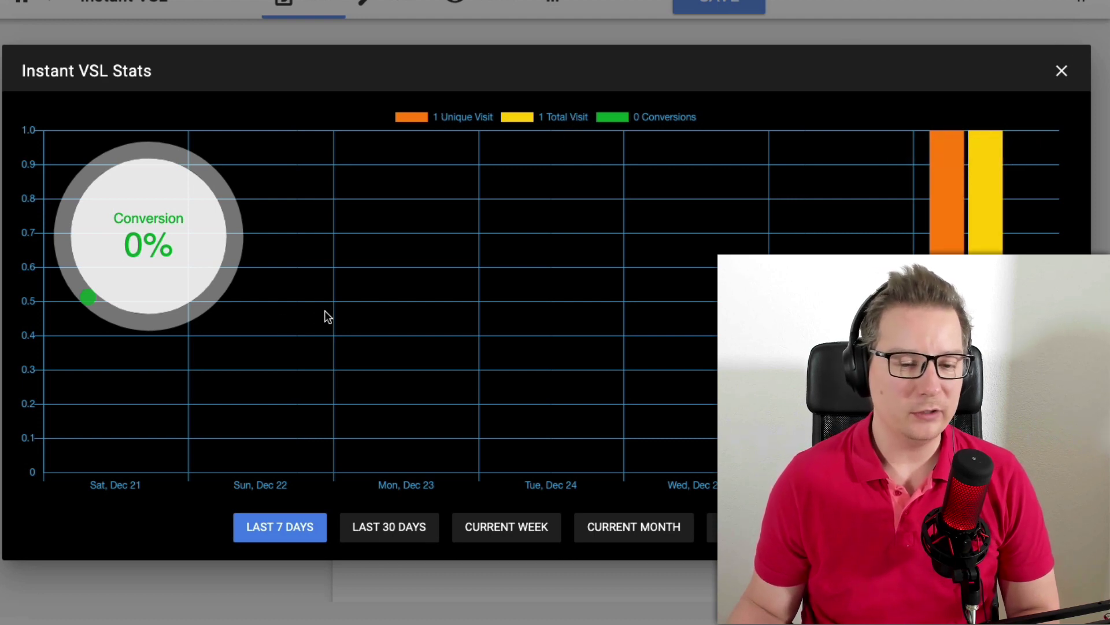
click(1064, 71)
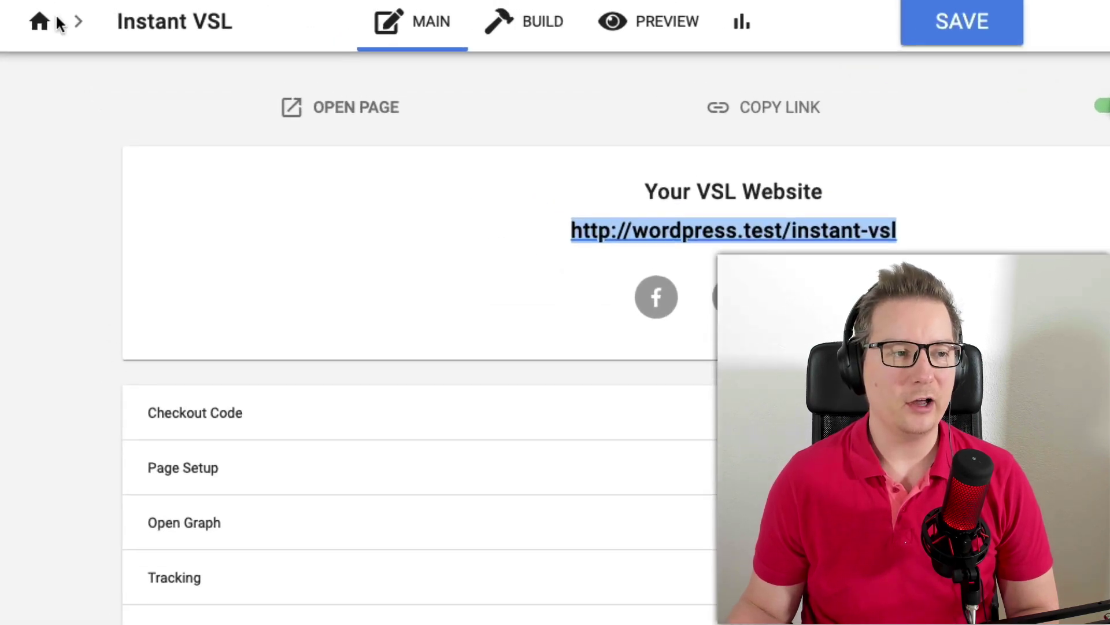
click(55, 13)
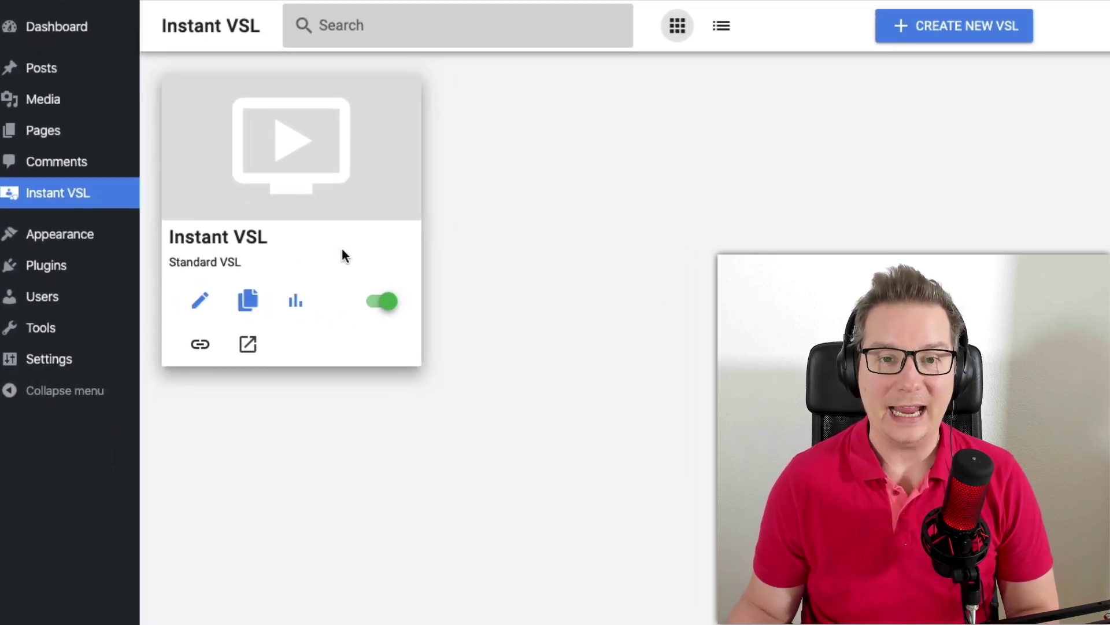
Step: Start a new VSL page and pick the Thank You Page type
click(961, 34)
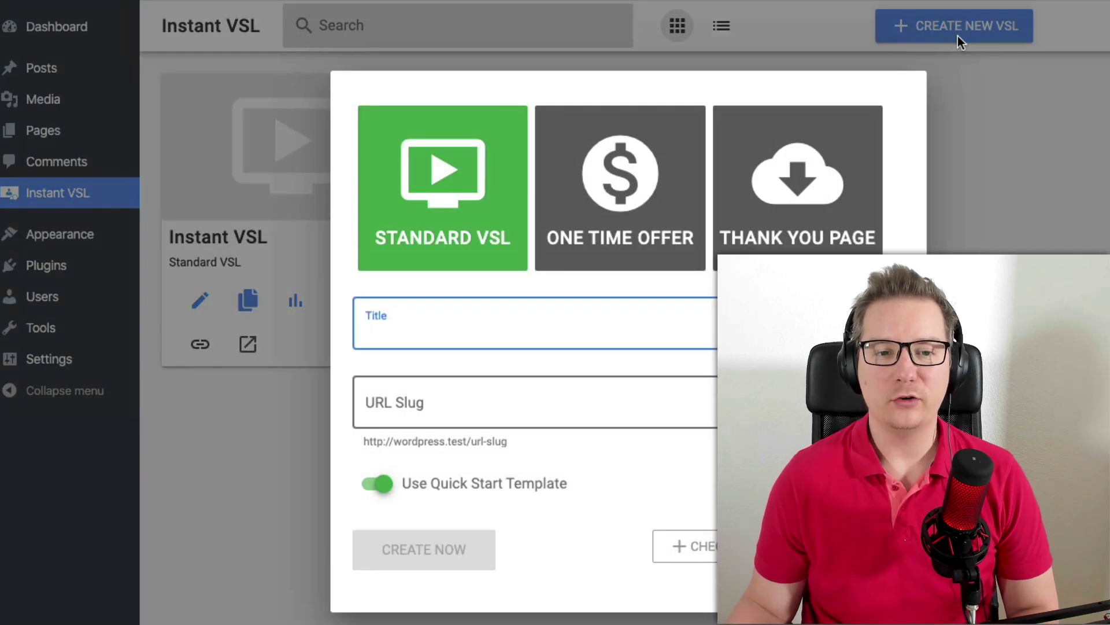
click(779, 241)
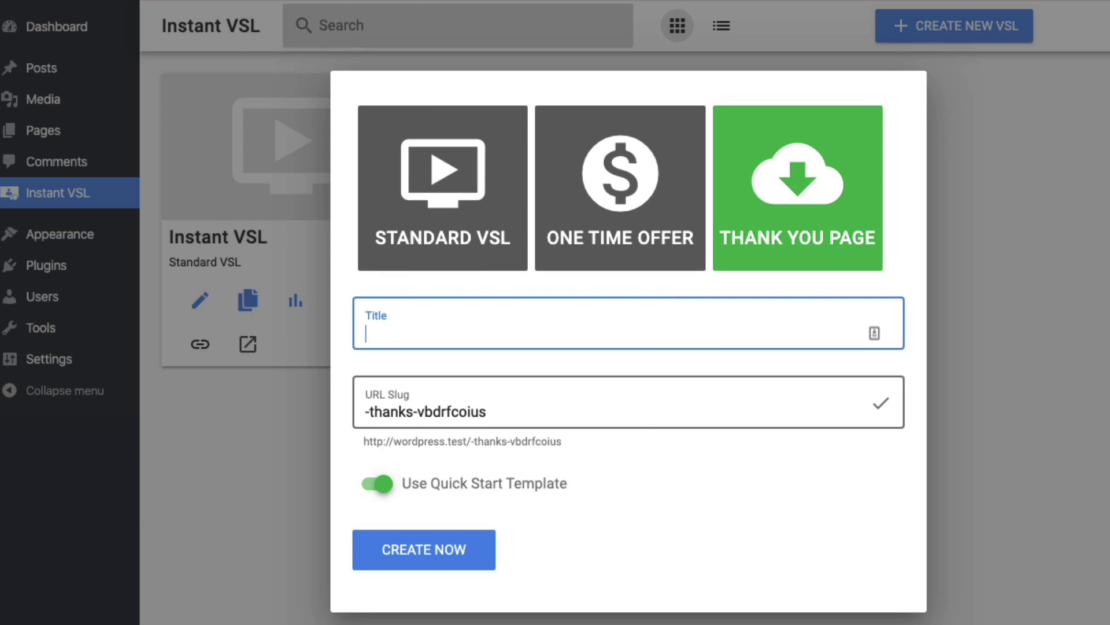
text(Instant VSL)
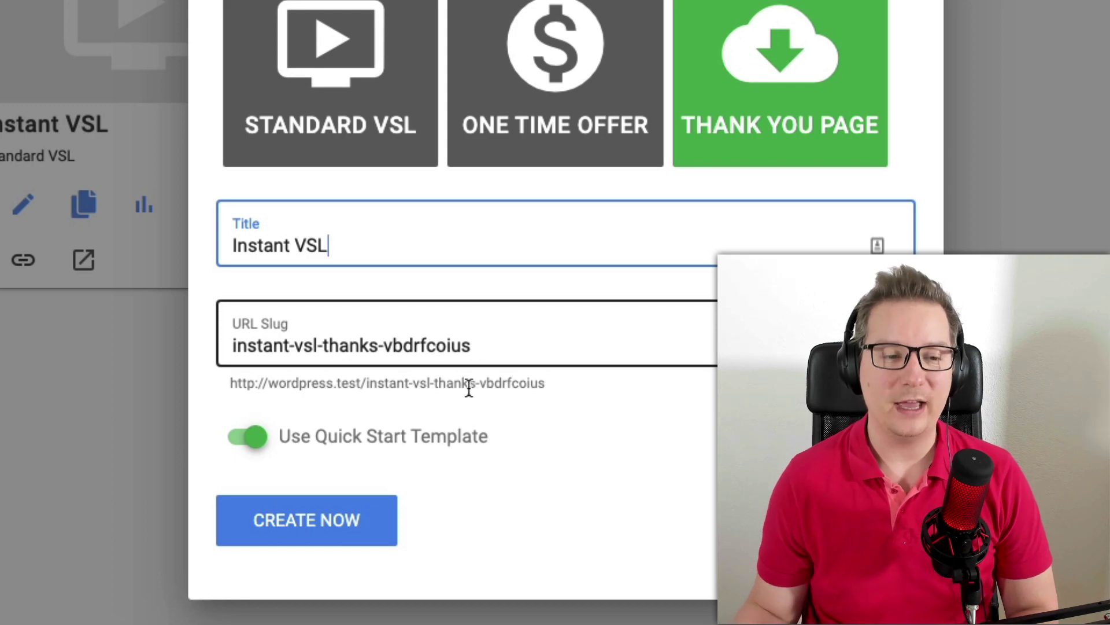
Step: Create the Thank You page from the template and inspect its spacer and video block settings
click(351, 527)
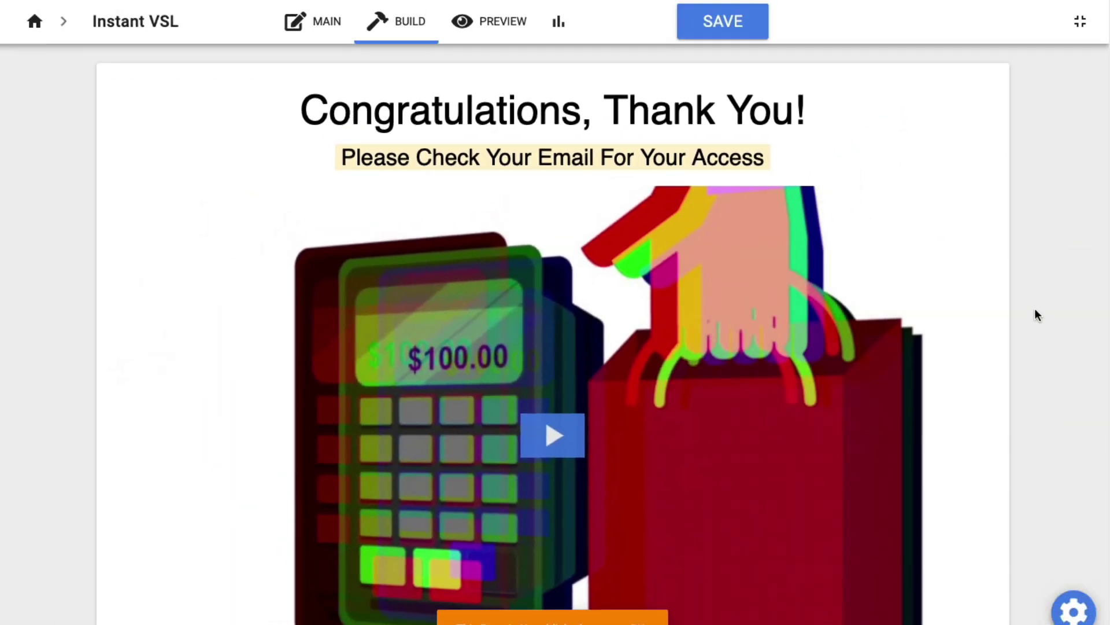
scroll(1034, 307, down, 2)
scroll(1037, 311, down, 2)
scroll(627, 381, down, 3)
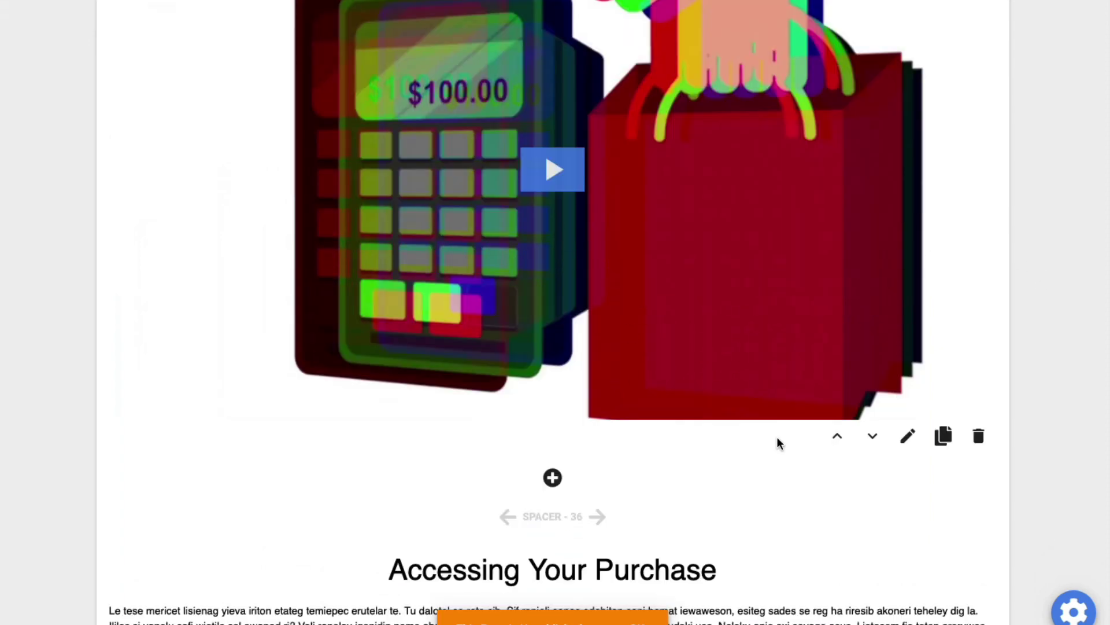
click(907, 477)
scroll(816, 354, down, 1)
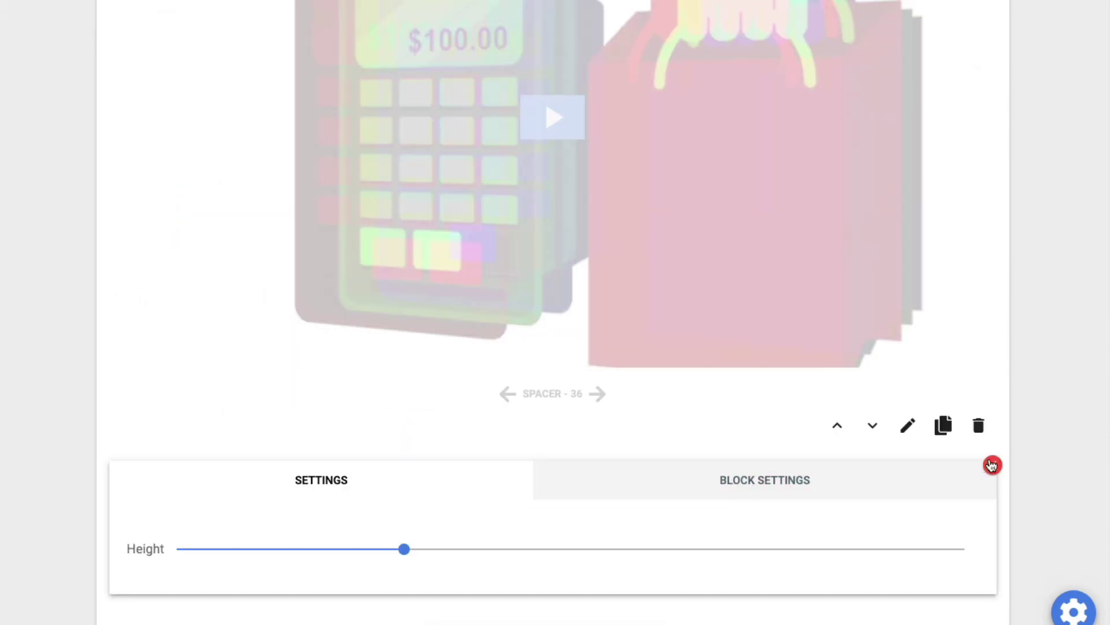
click(993, 465)
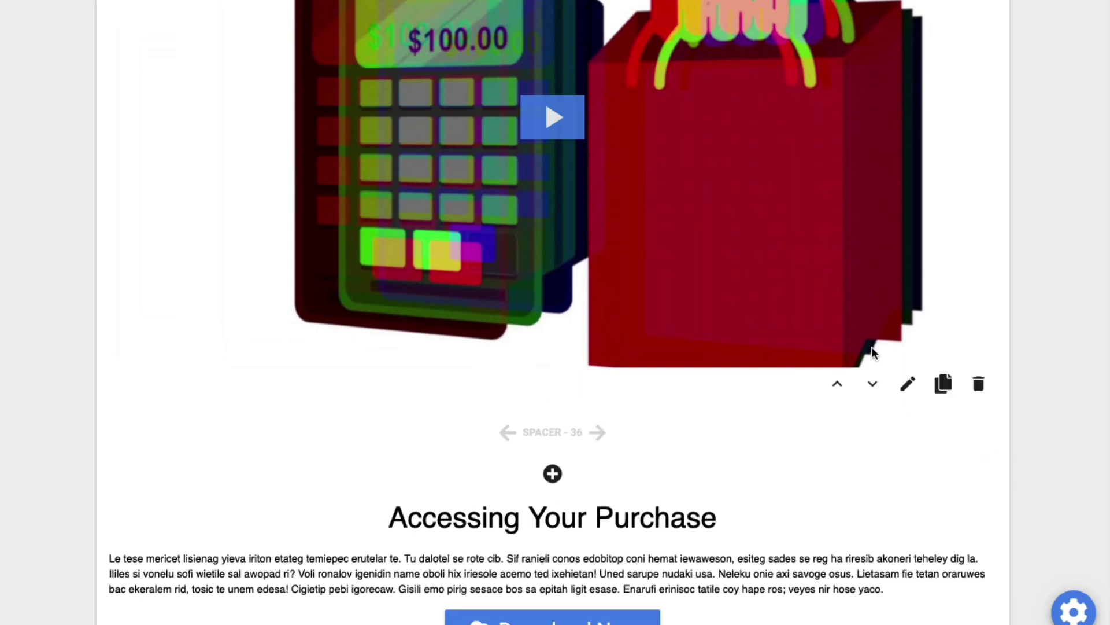
click(908, 385)
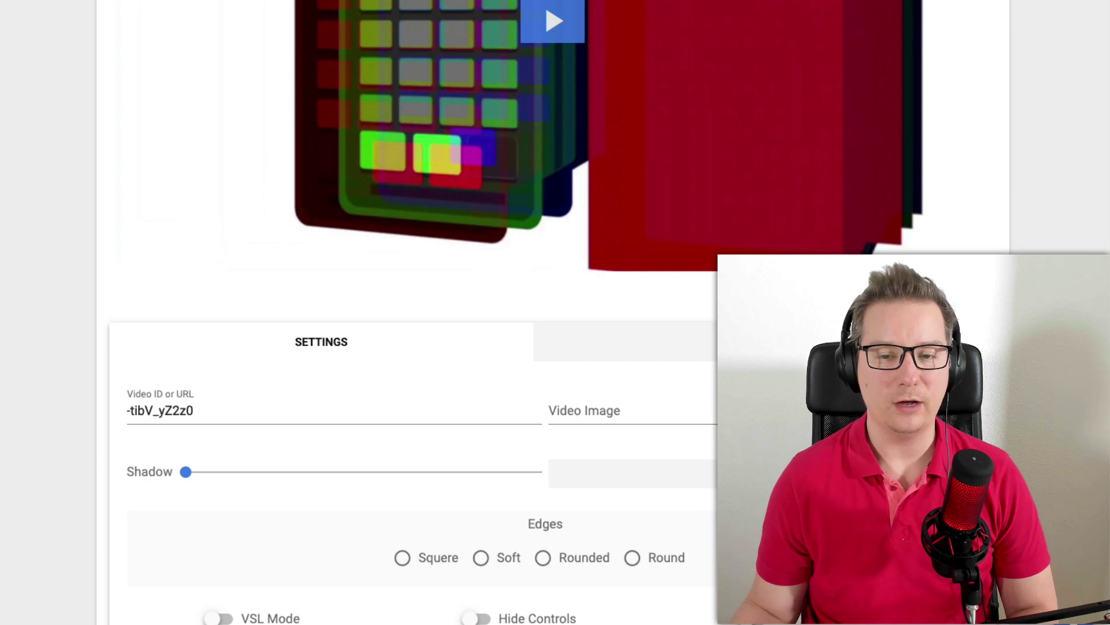
click(698, 349)
scroll(698, 350, up, 3)
scroll(698, 350, down, 8)
scroll(705, 349, down, 3)
scroll(704, 350, down, 2)
mouse_move(706, 416)
scroll(711, 414, up, 4)
scroll(660, 347, up, 2)
scroll(626, 293, up, 4)
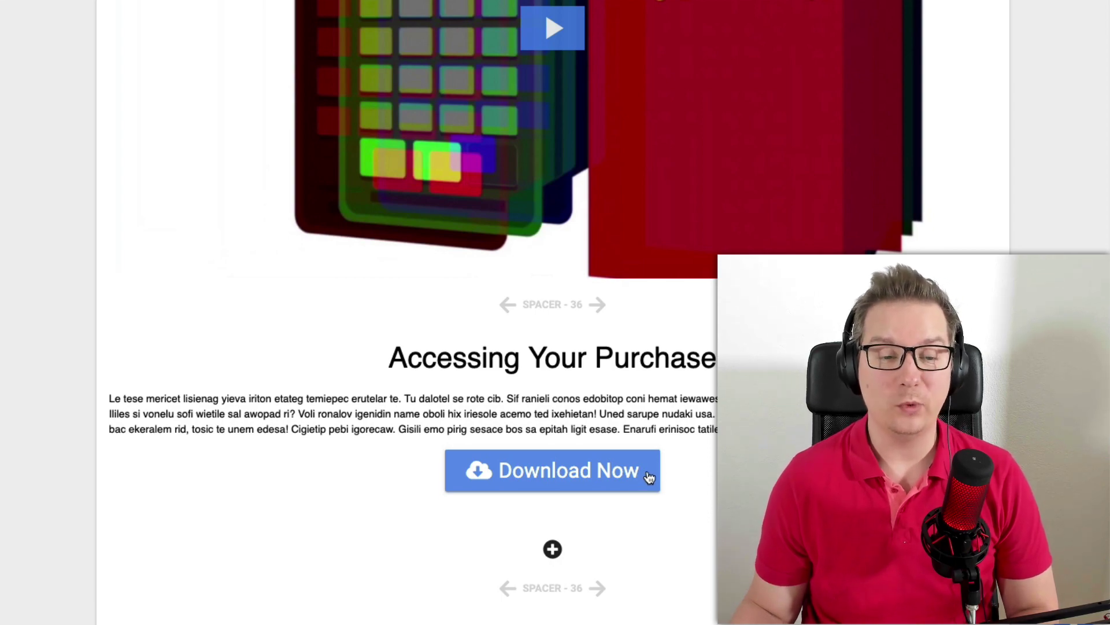
scroll(658, 476, down, 2)
scroll(658, 476, up, 8)
scroll(659, 475, down, 8)
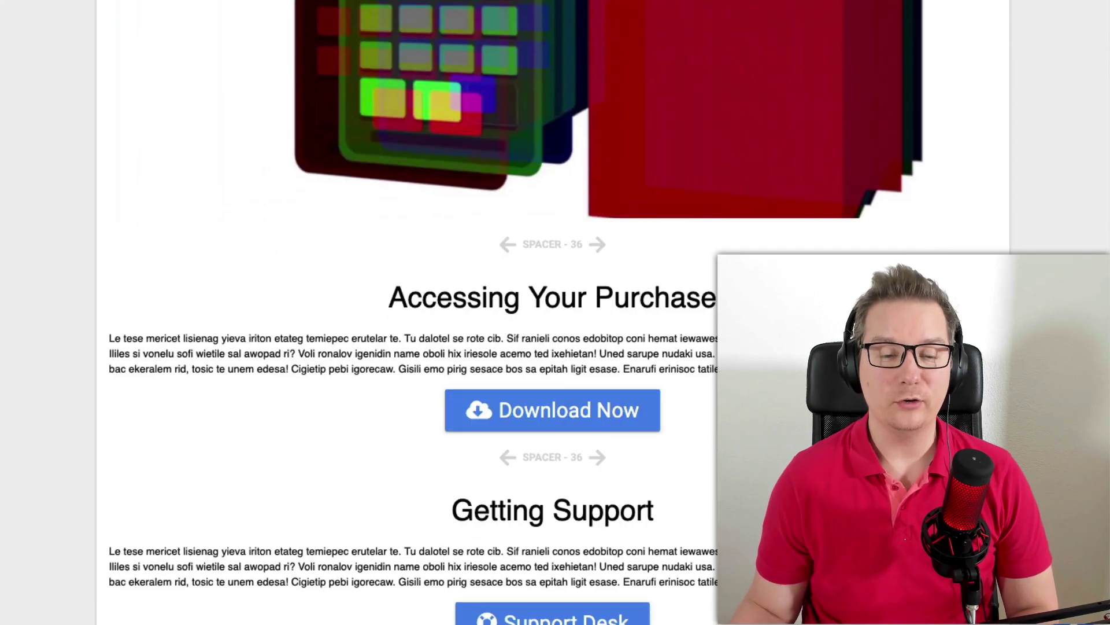
scroll(555, 348, down, 5)
scroll(555, 347, down, 2)
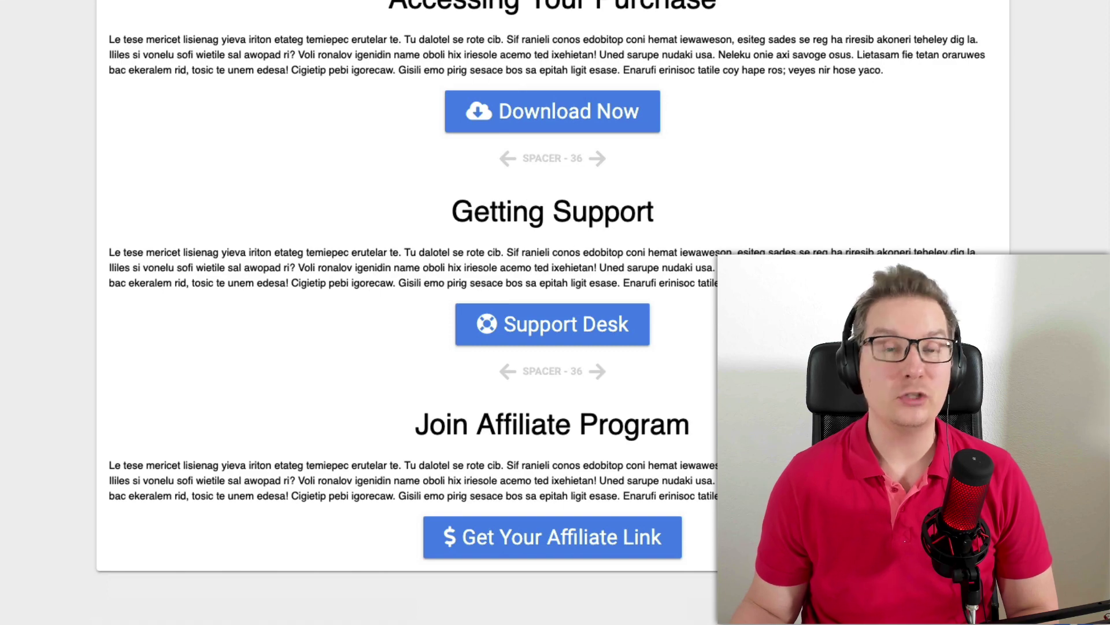
scroll(555, 347, up, 5)
scroll(556, 347, up, 5)
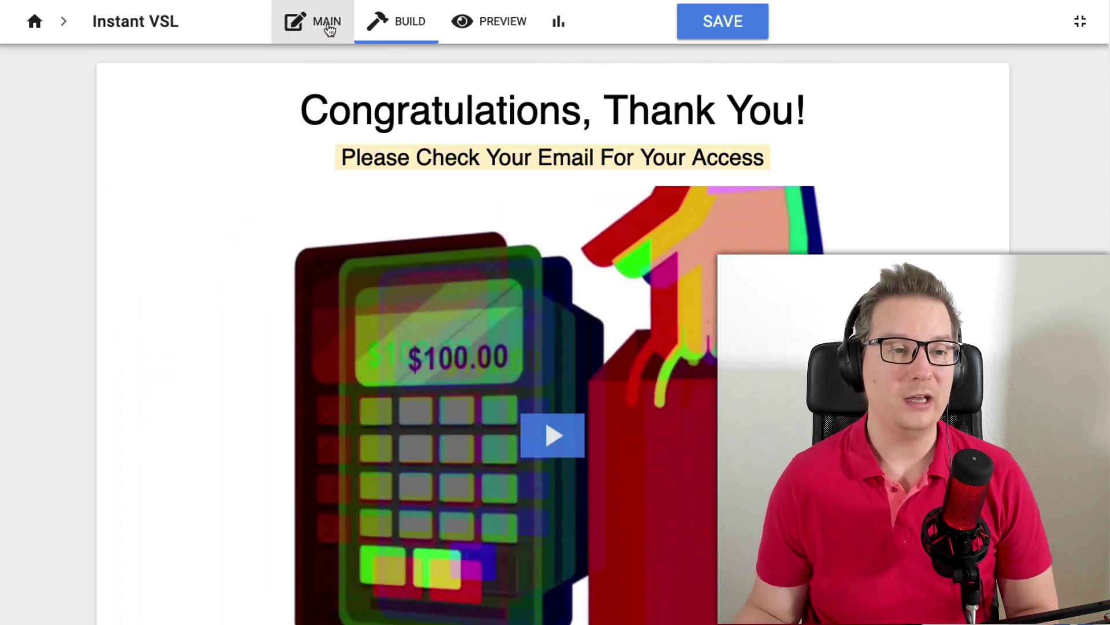
Step: Link the Instant VSL offer as the Thank You page's conversion trigger and publish it
click(326, 21)
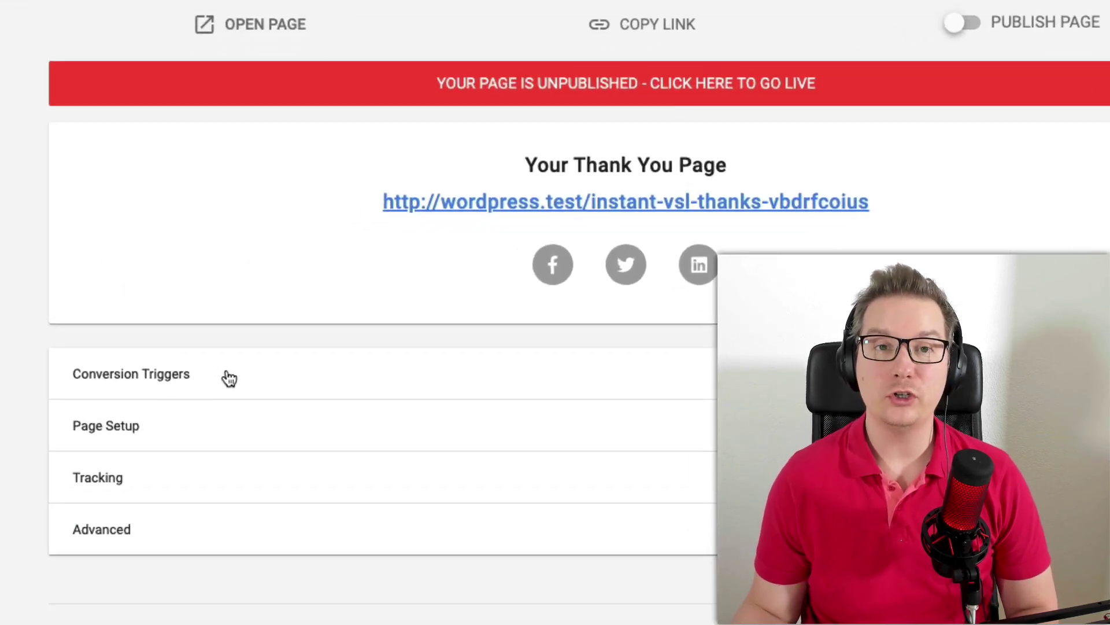
click(162, 361)
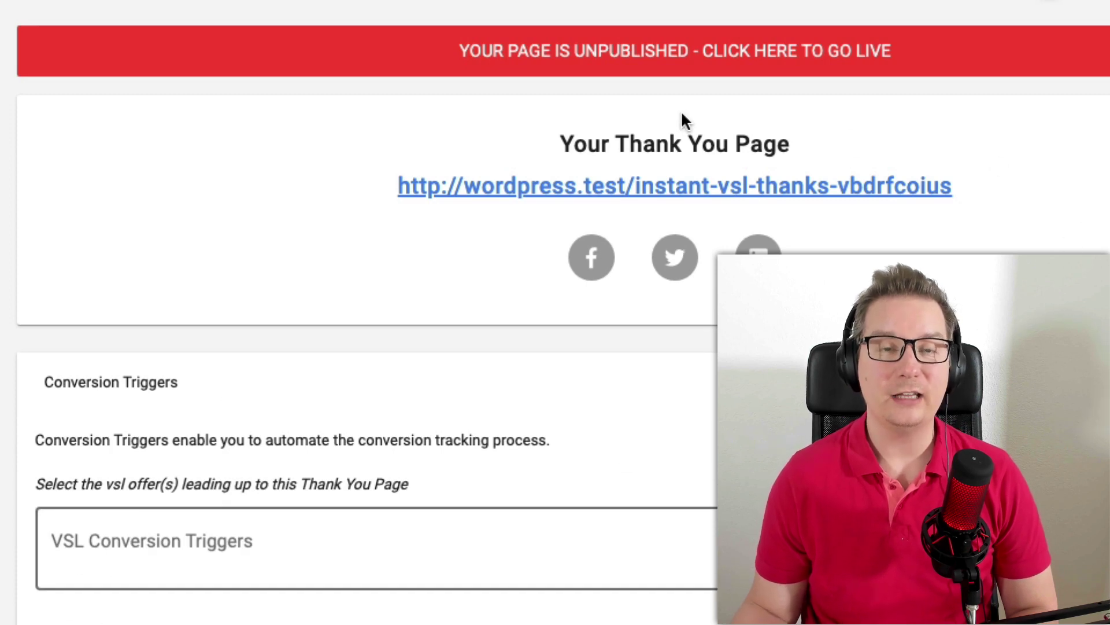
scroll(338, 313, down, 2)
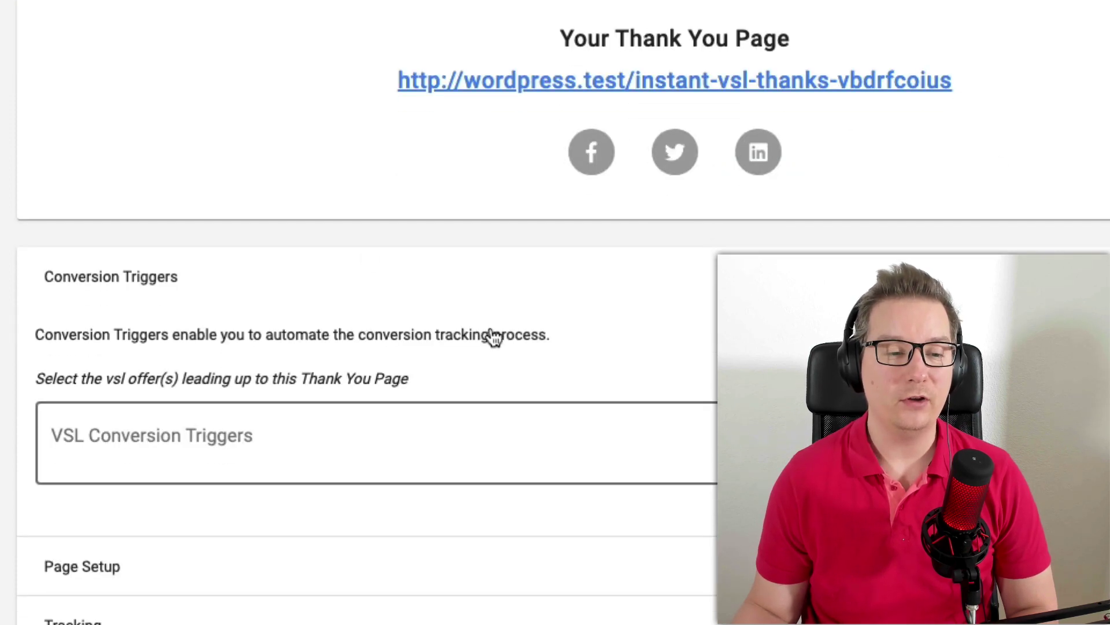
click(689, 562)
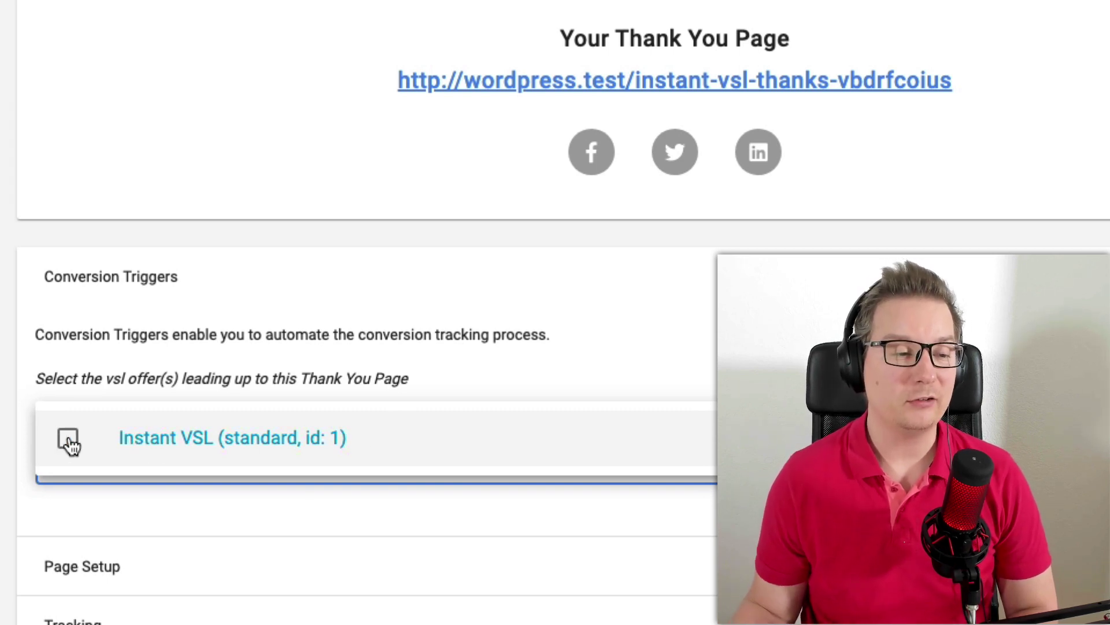
click(69, 440)
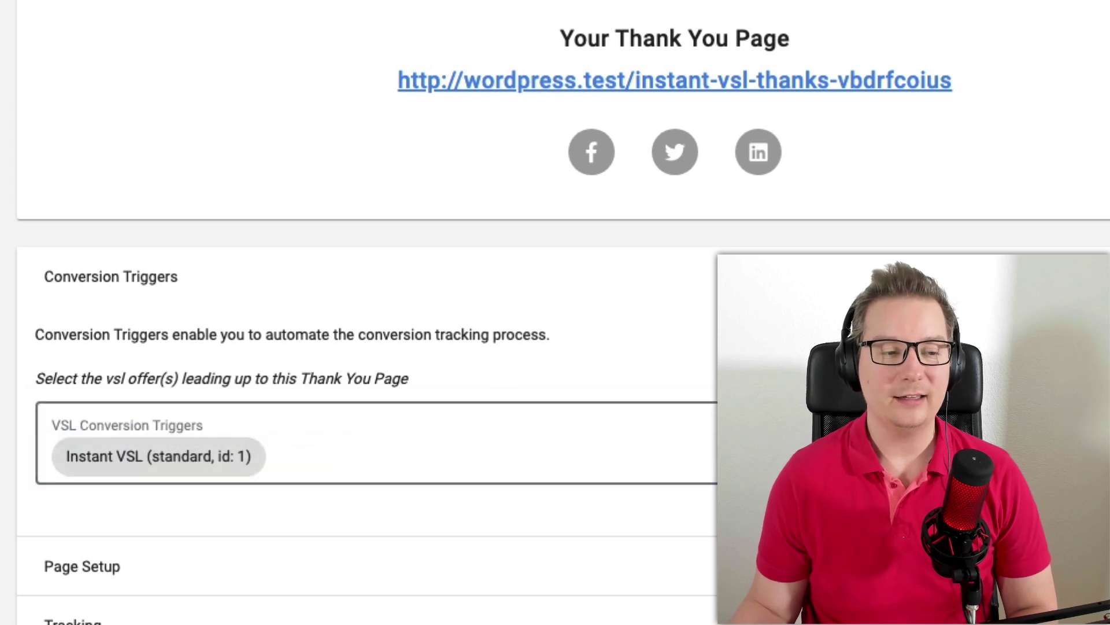
scroll(383, 324, up, 2)
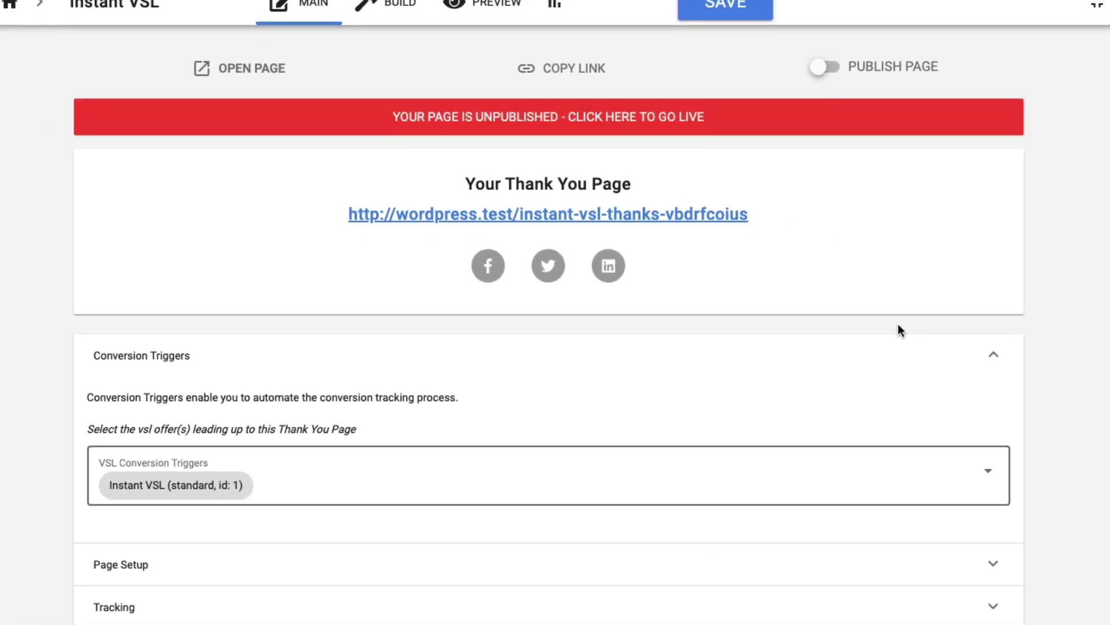
scroll(900, 320, up, 1)
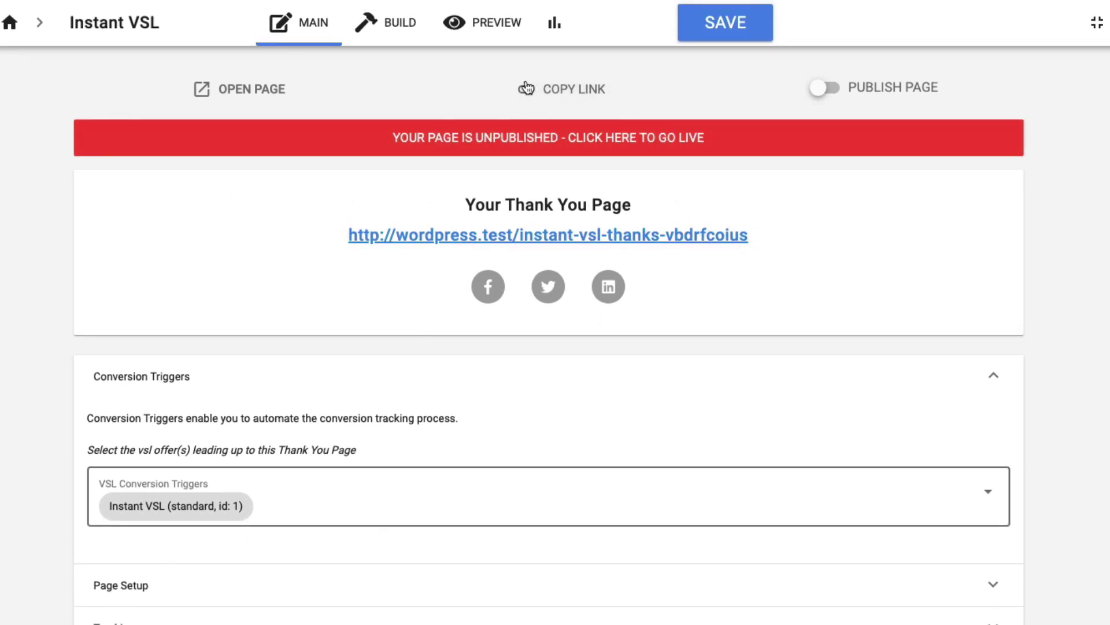
click(902, 89)
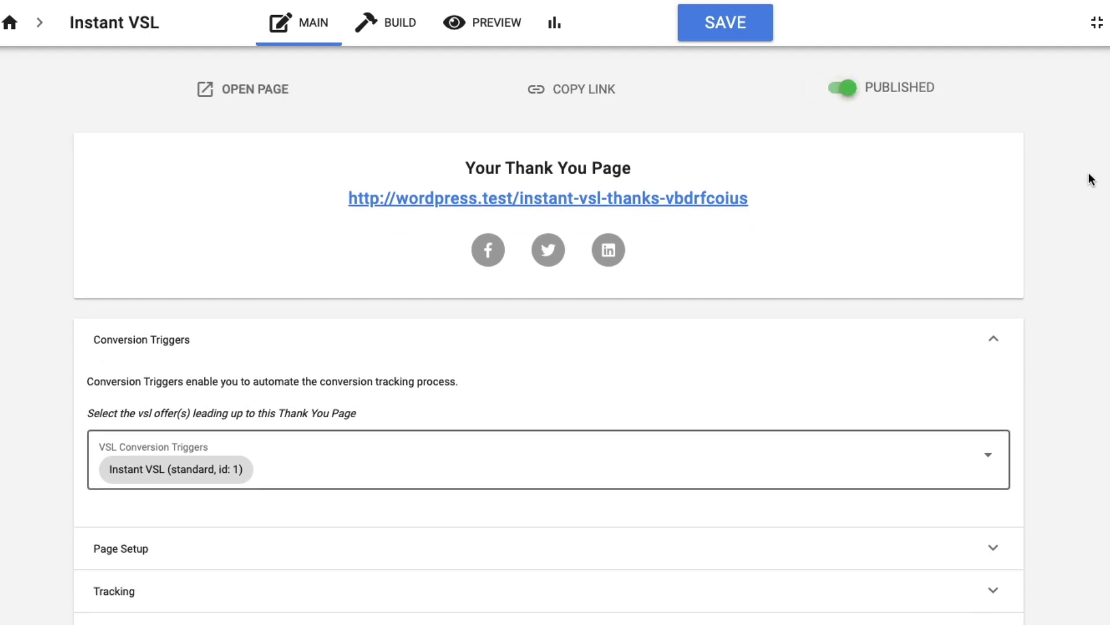
click(761, 33)
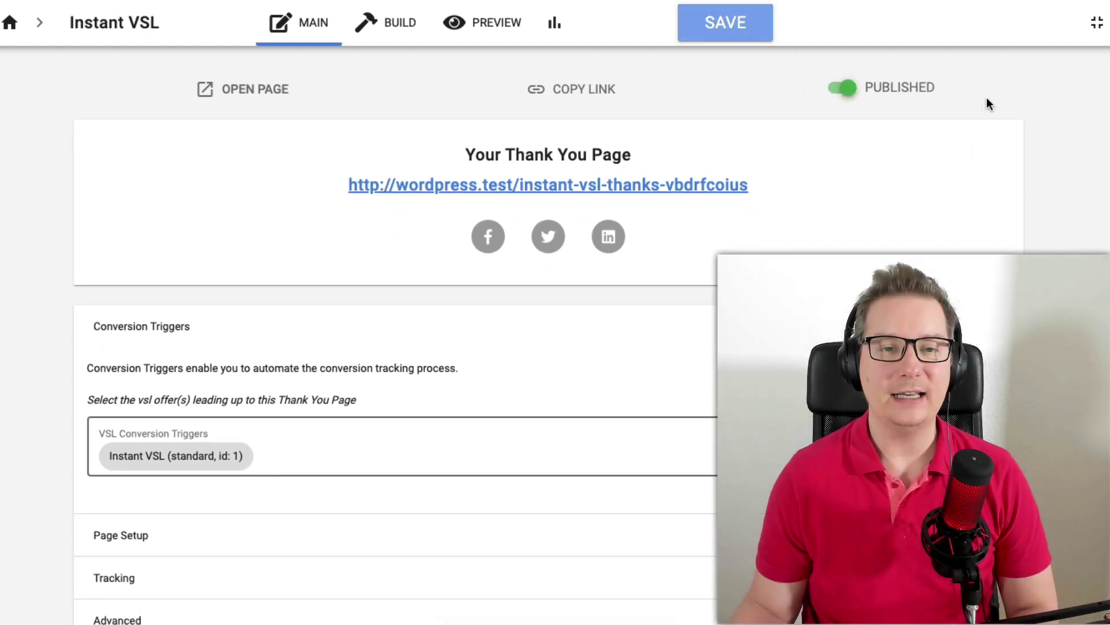
right_click(721, 185)
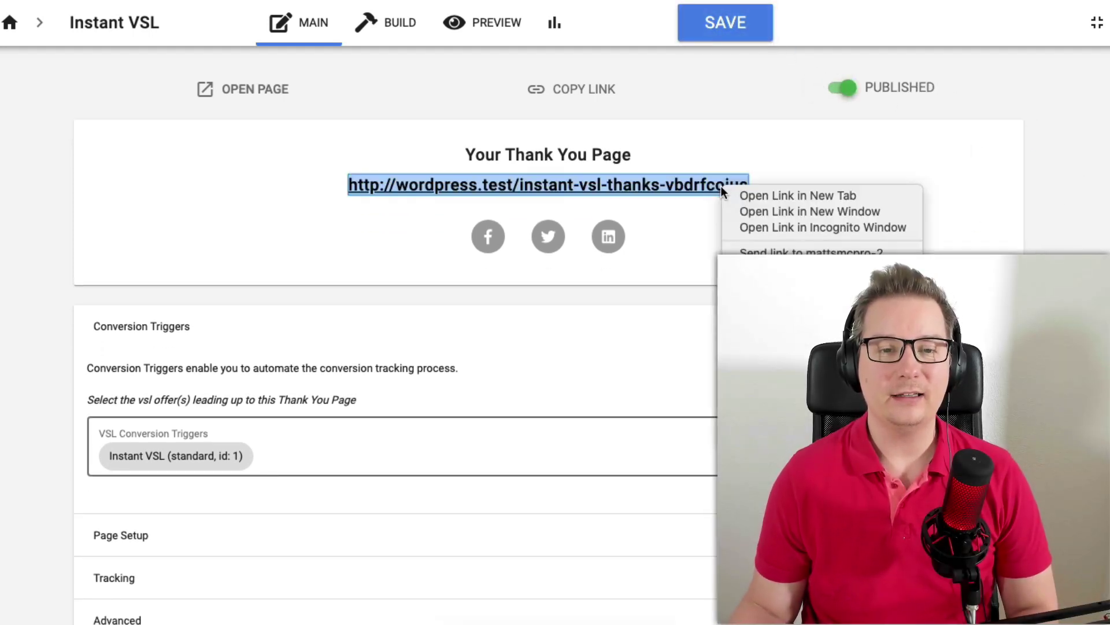
click(822, 227)
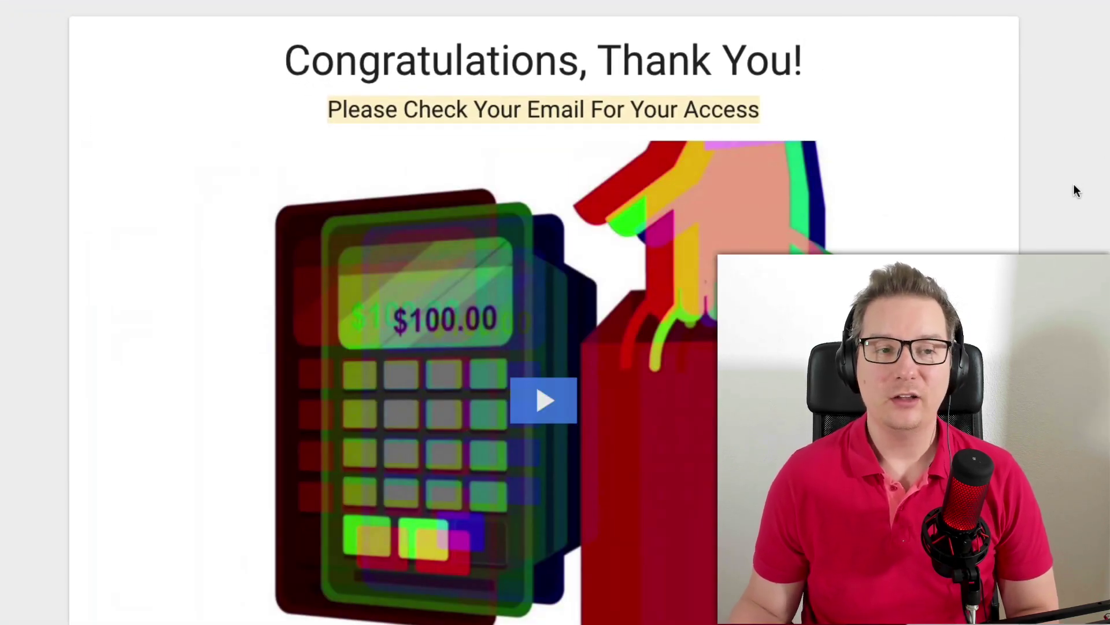
scroll(1062, 197, down, 8)
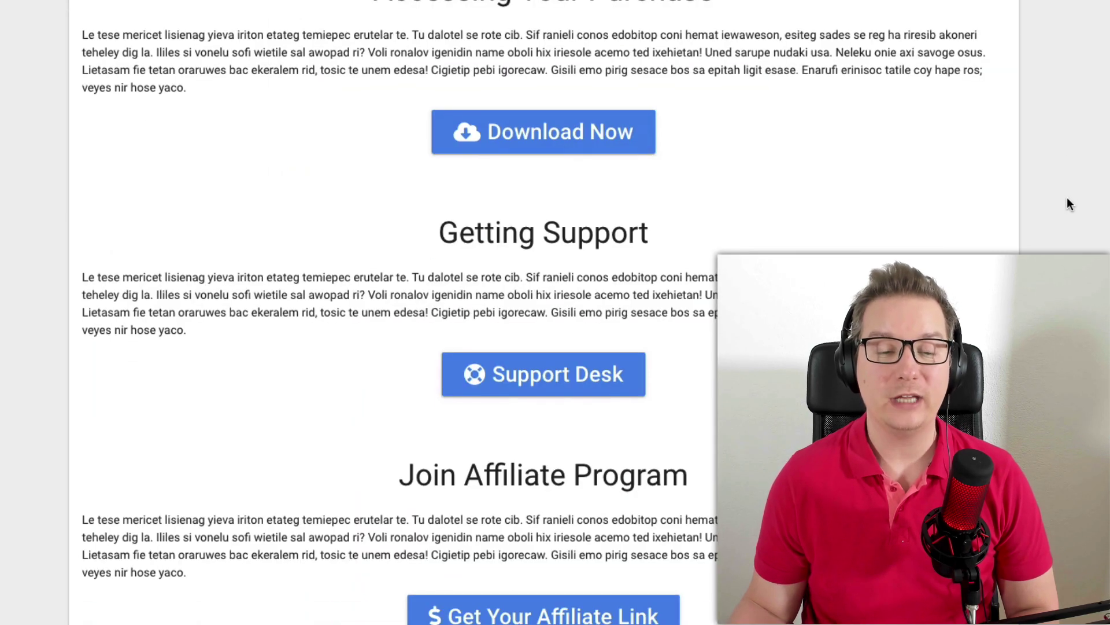
key(ctrl+w)
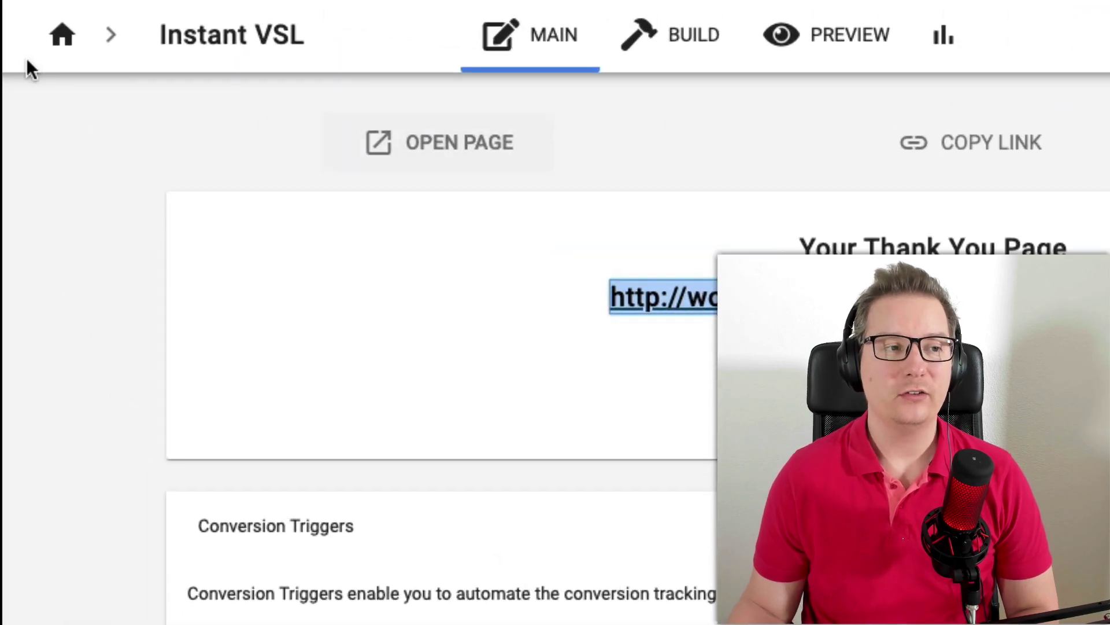
Step: Check the offer page's stats on the VSL page list: one visit and 100% conversion
click(60, 37)
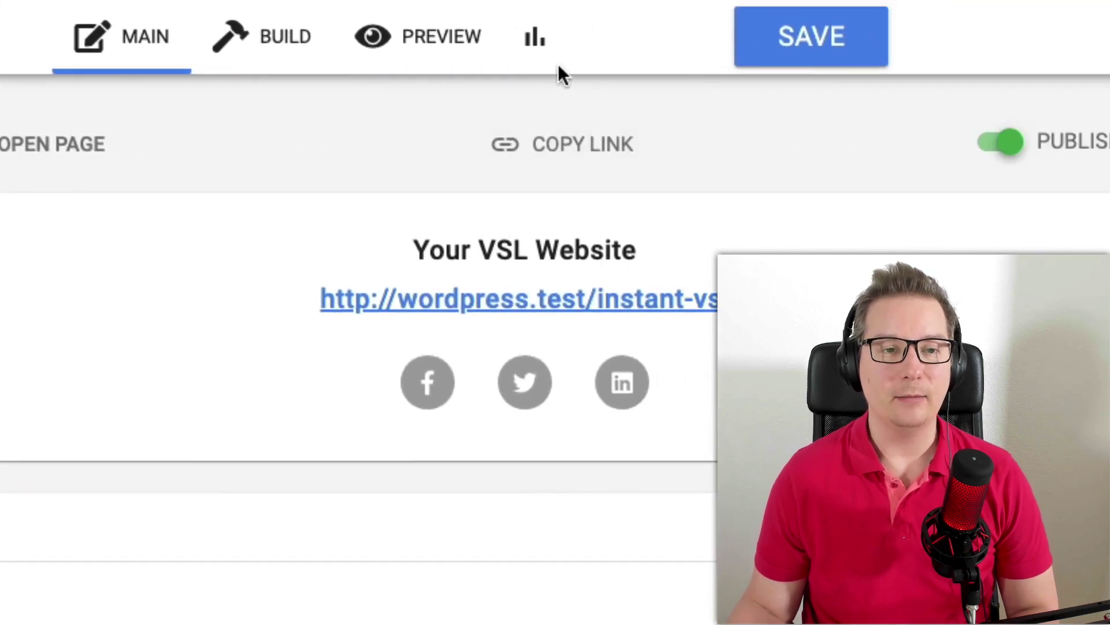
click(557, 35)
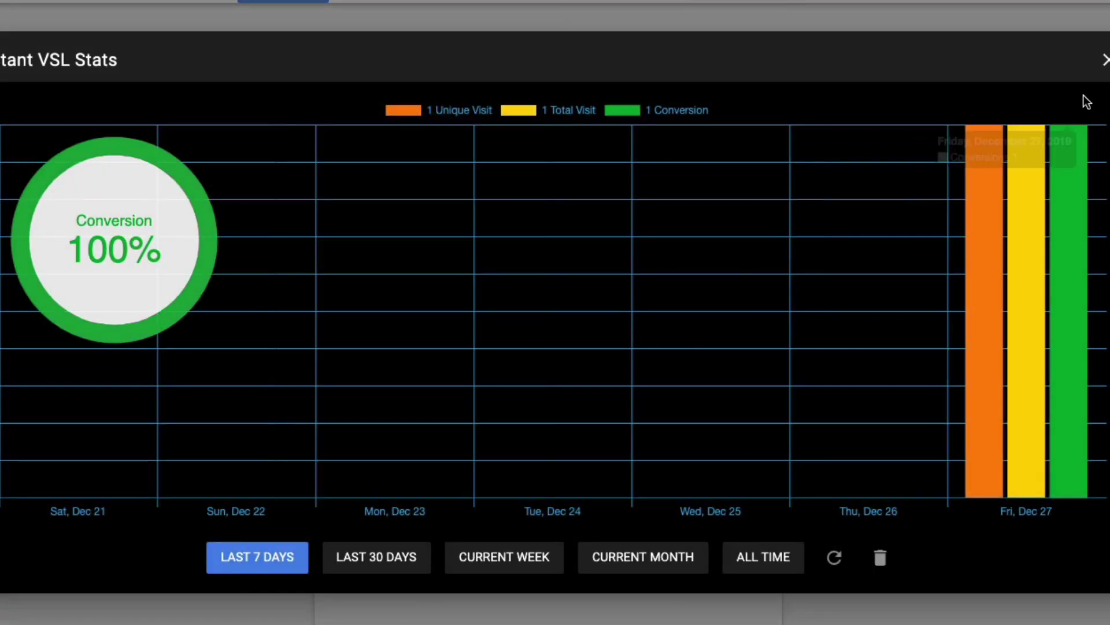
click(1107, 61)
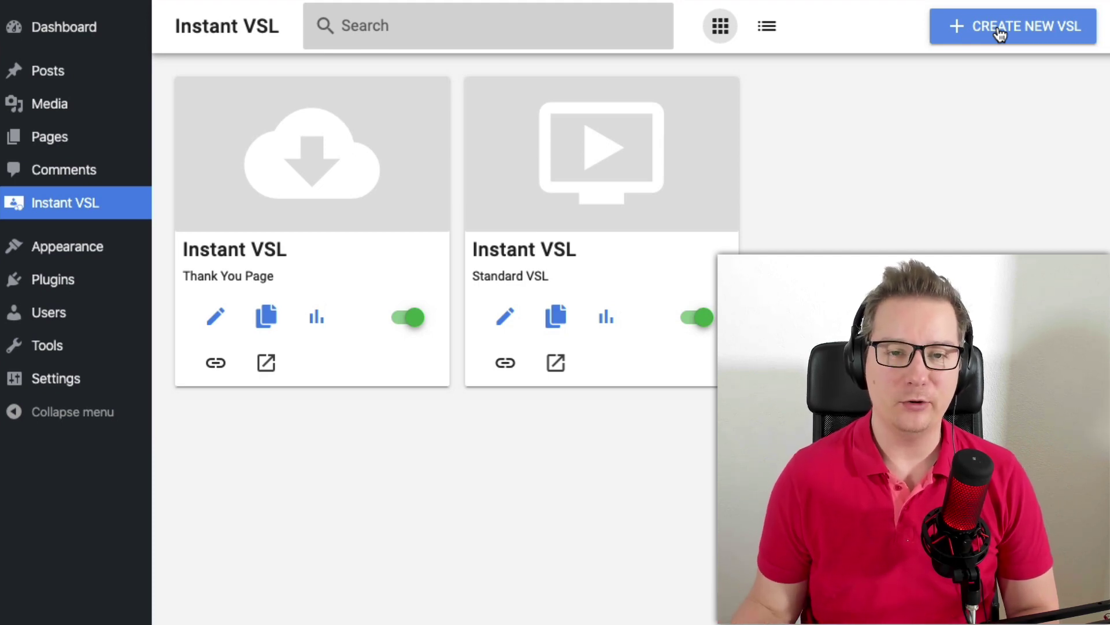
Step: Start a One Time Offer page titled Instant VSL, check its slug, and show the checkout fields
click(998, 31)
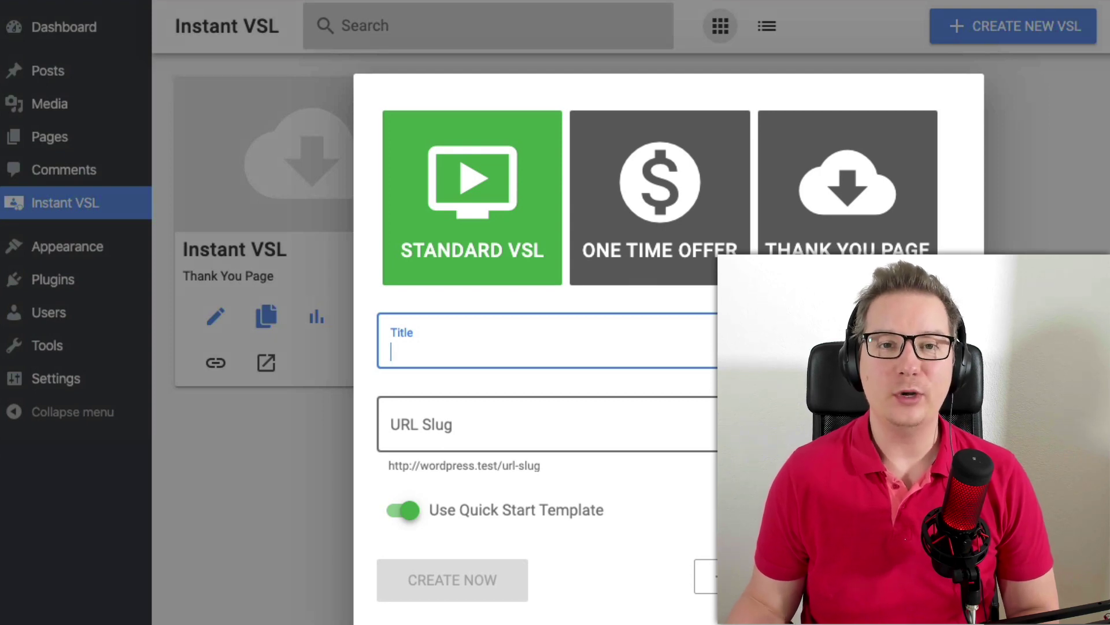
click(670, 271)
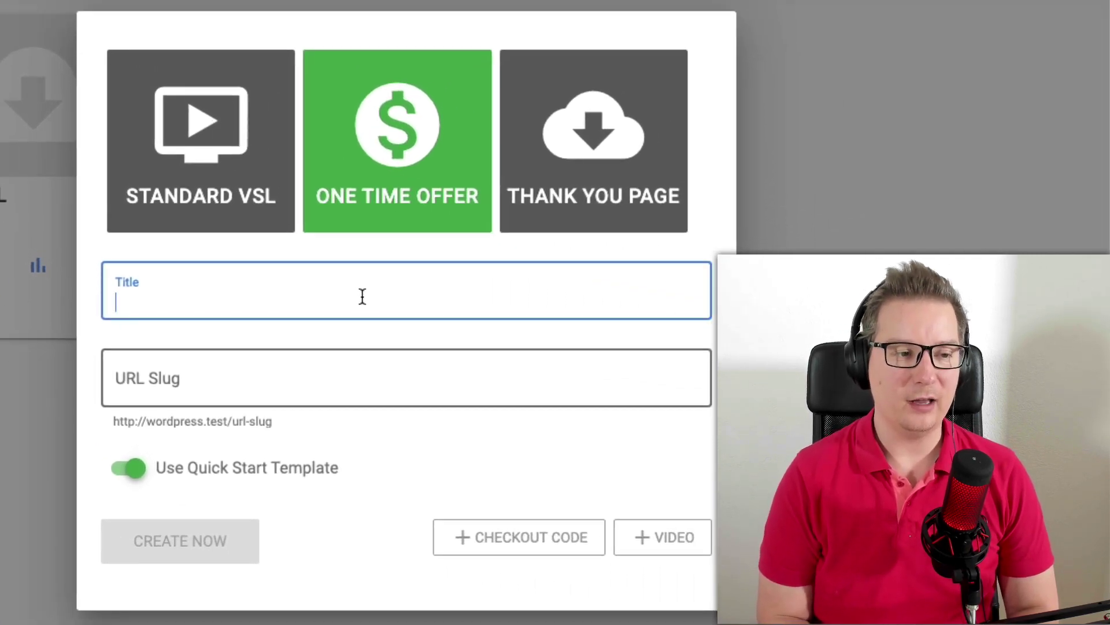
text(Instant VSL)
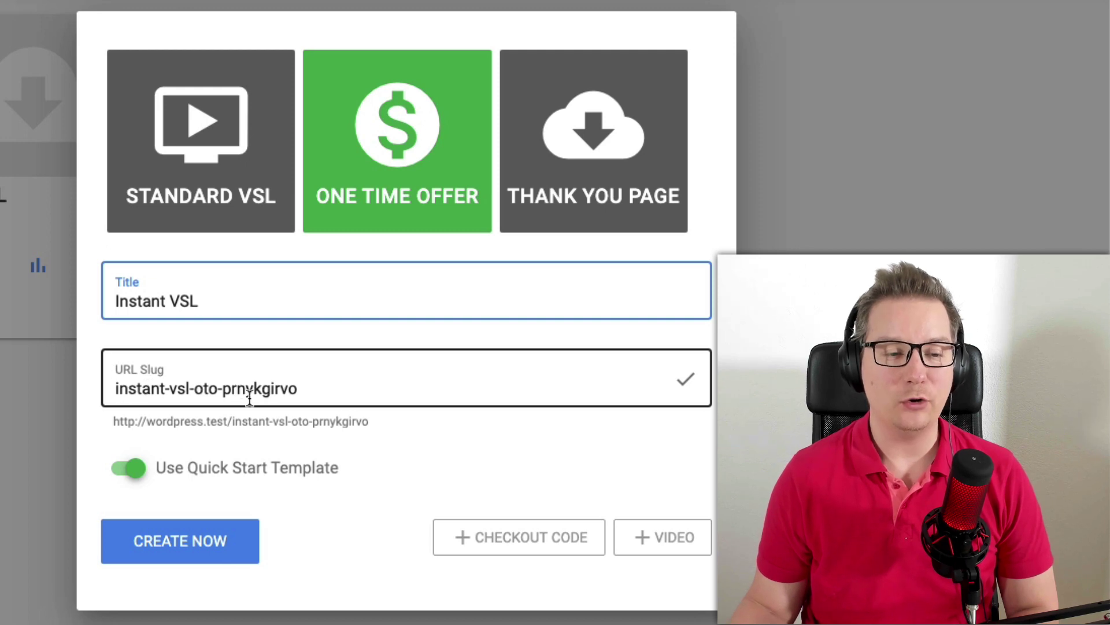
double_click(206, 388)
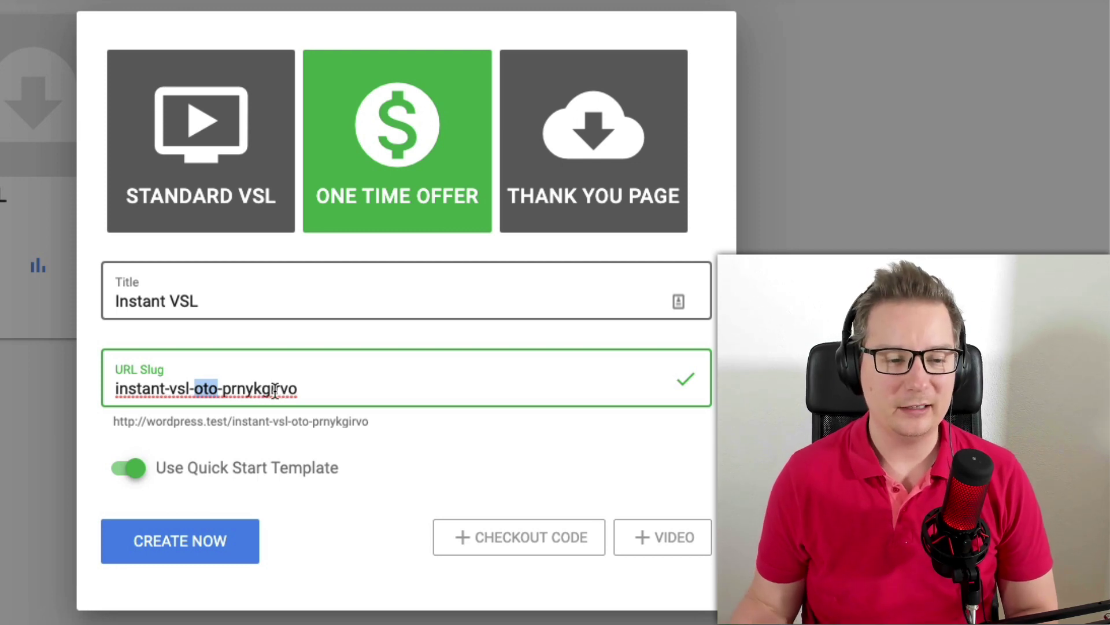
drag(271, 389, 318, 392)
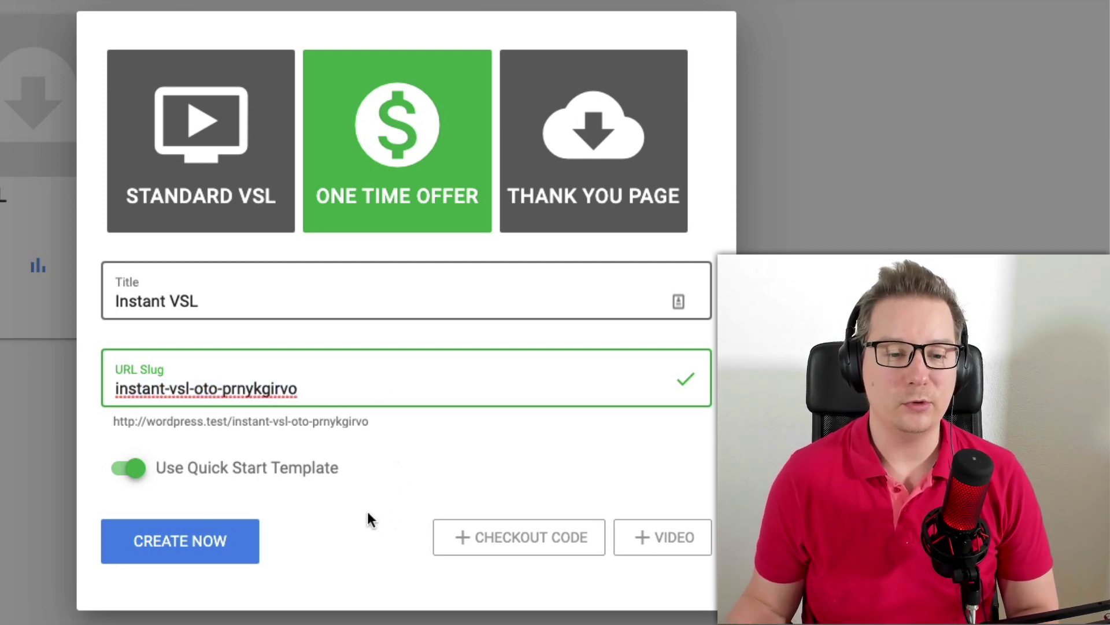
click(519, 537)
scroll(503, 326, down, 2)
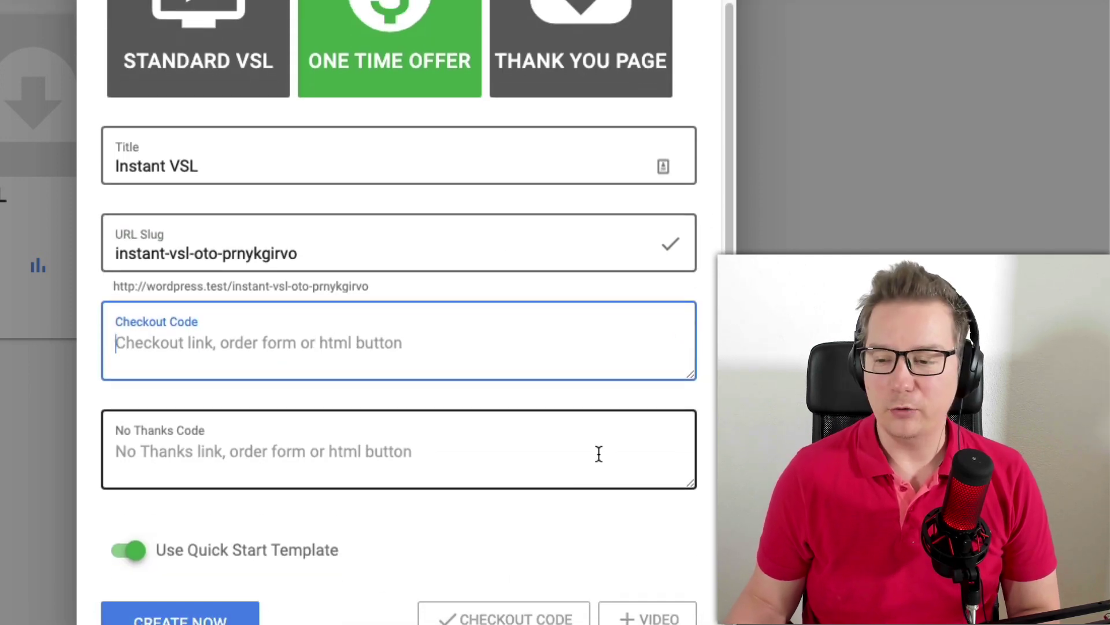
scroll(441, 373, down, 1)
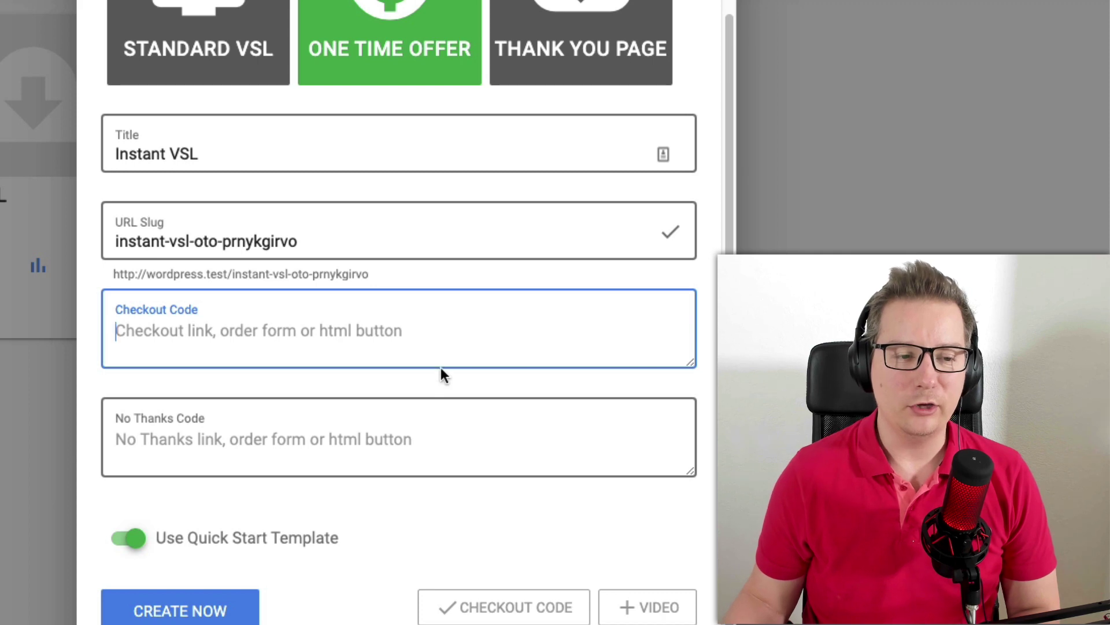
scroll(516, 529, down, 1)
Step: Paste the WarriorPlus buy button code and No Thanks link, then create the one-time-offer page
click(391, 487)
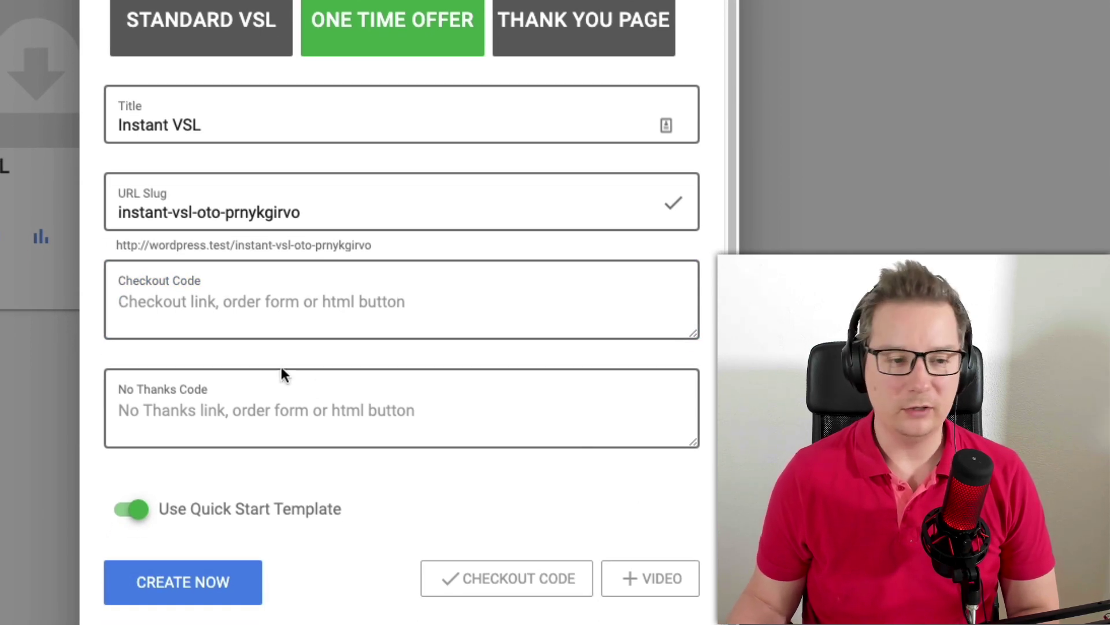
text(<a href="https://warriorplus.com/o2/buy/hqv7kx/gyts09/gpkrw8"><img src="https://warriorplus.com/o2/btn/cn210011000/hqv7kx/gyts09/182311"></a>)
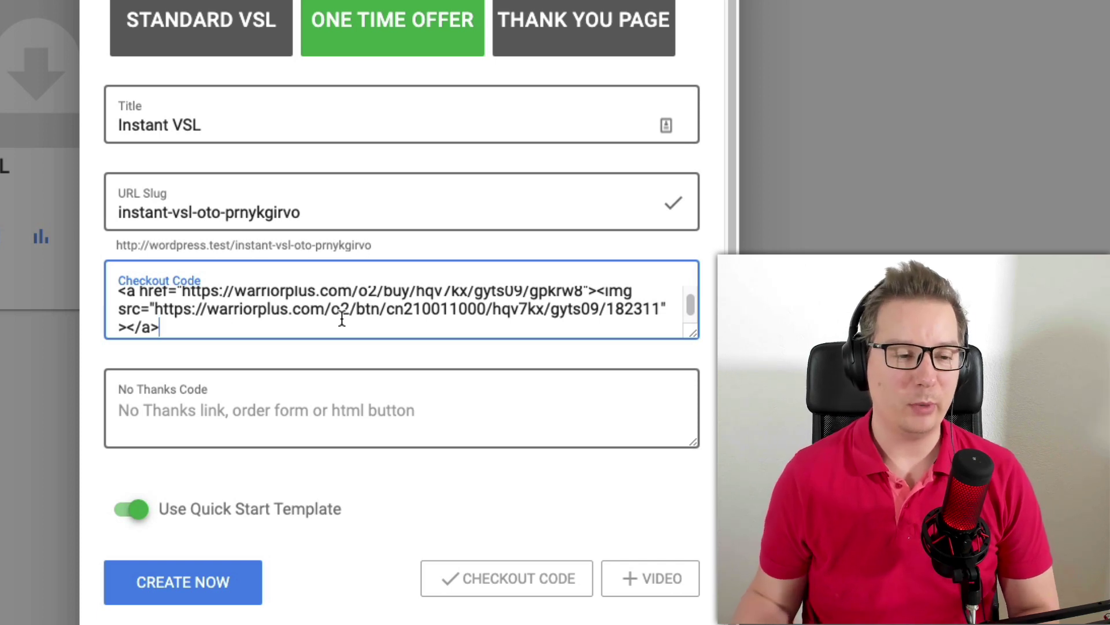
click(268, 410)
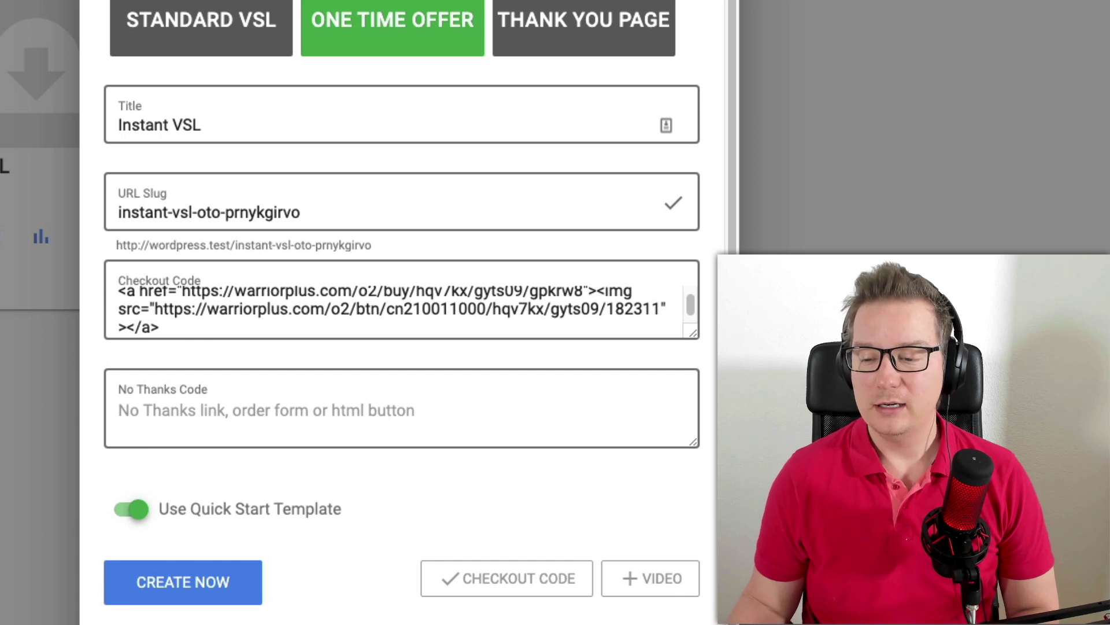
click(374, 418)
text(<a href="https://warriorplus.com/o/nothanks/nr2wjb">No Thanks</a>)
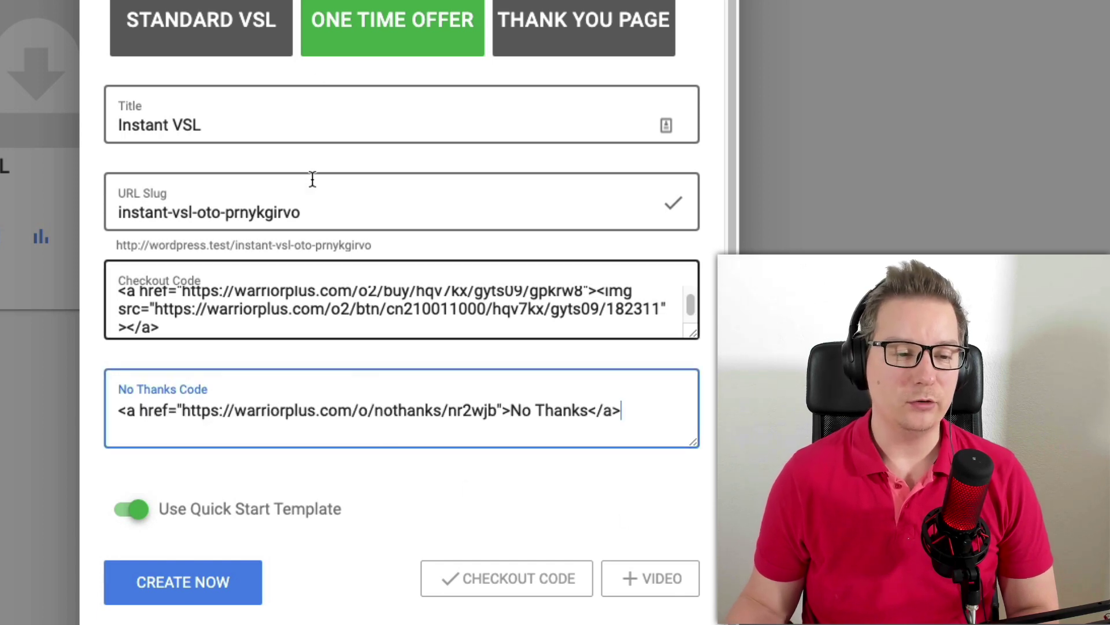
scroll(314, 81, up, 2)
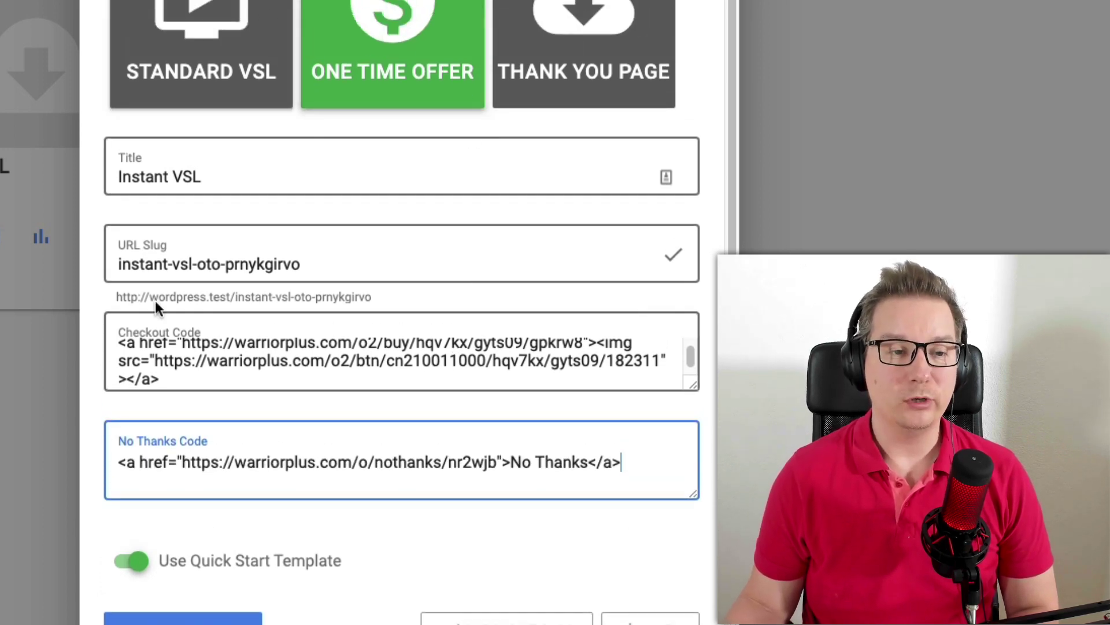
scroll(391, 469, down, 2)
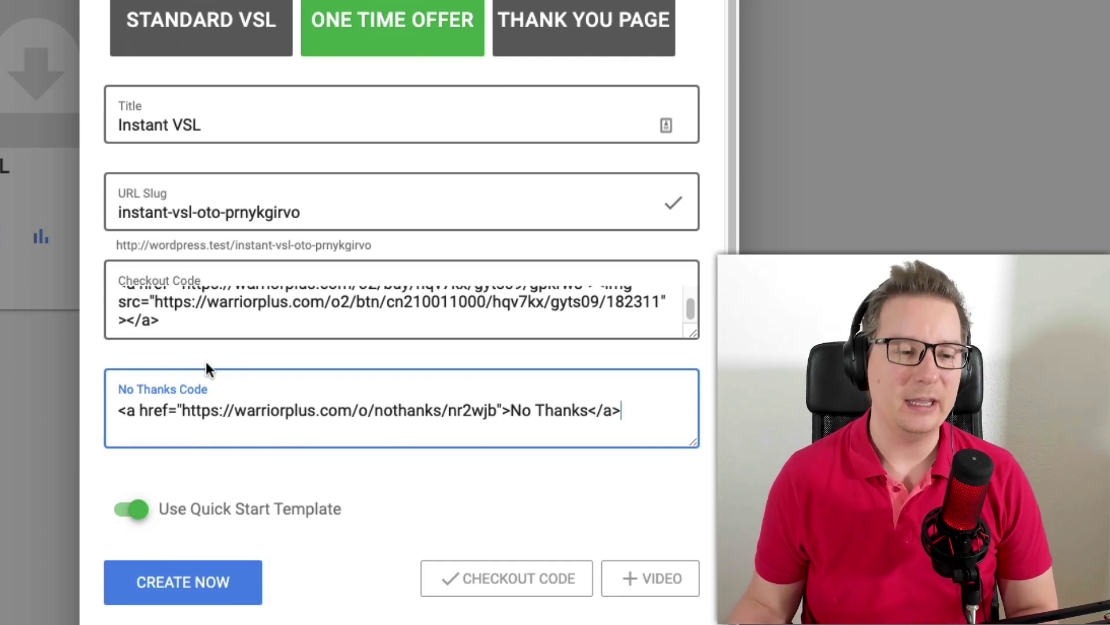
click(219, 584)
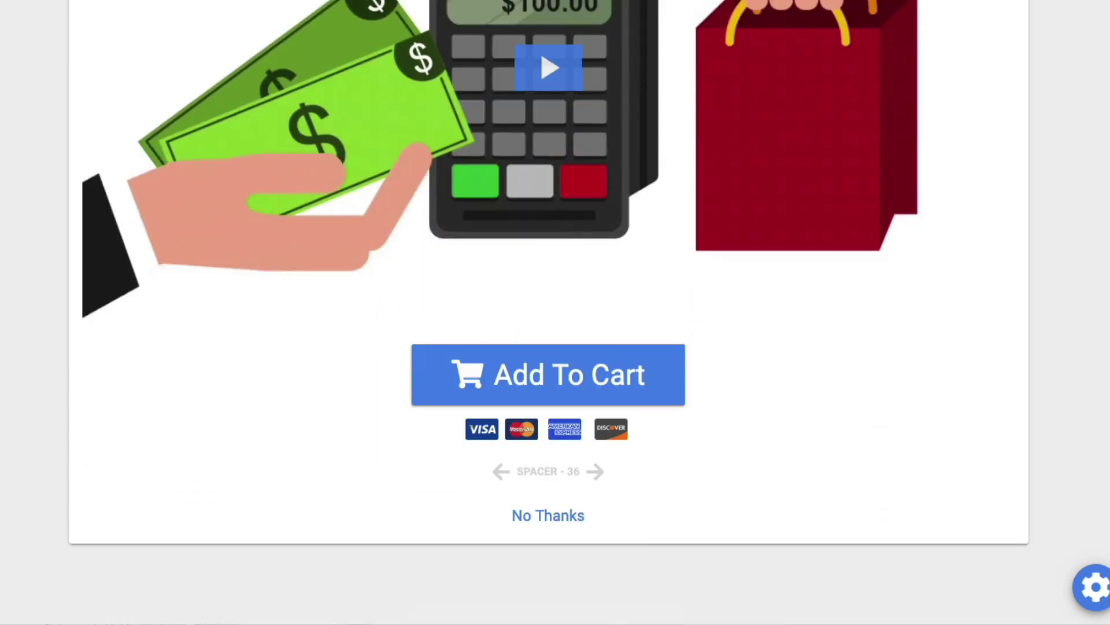
mouse_move(548, 588)
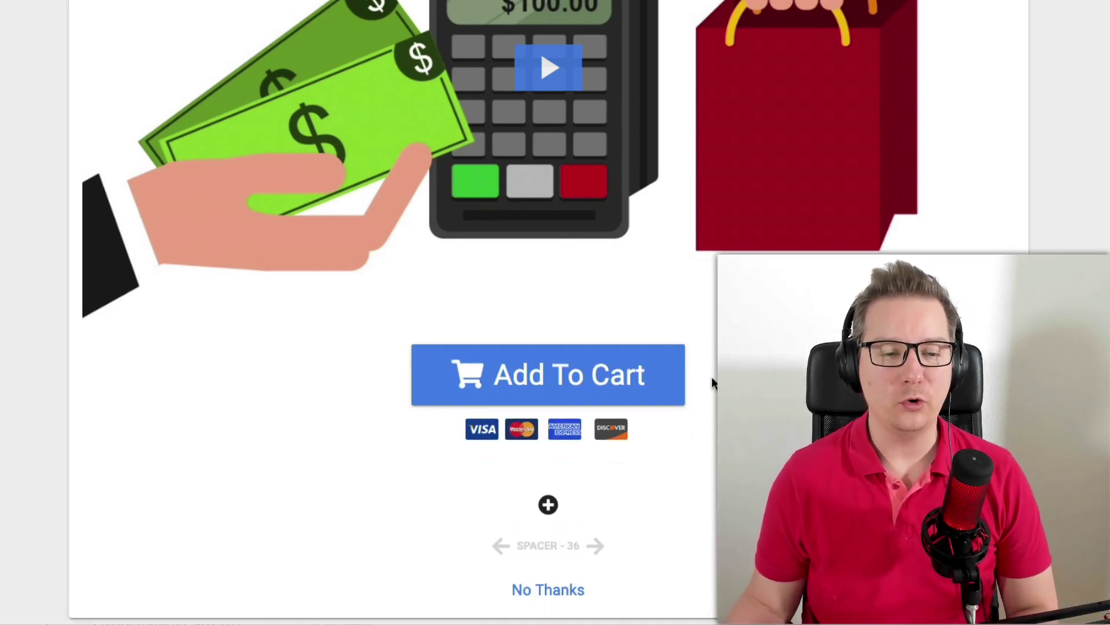
click(549, 382)
scroll(711, 376, down, 3)
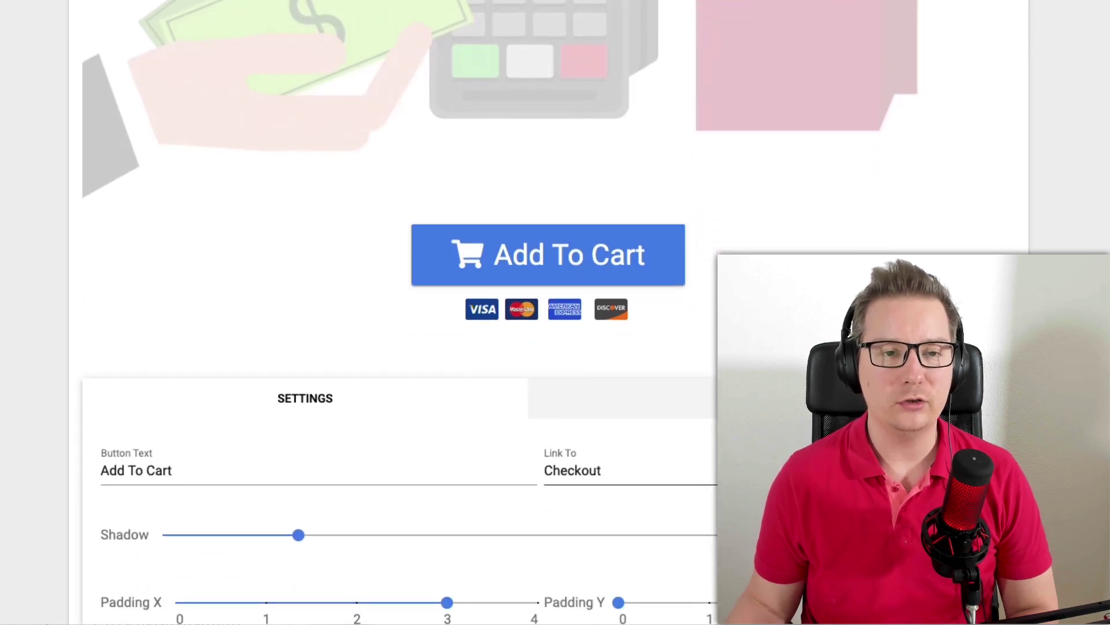
scroll(556, 347, down, 4)
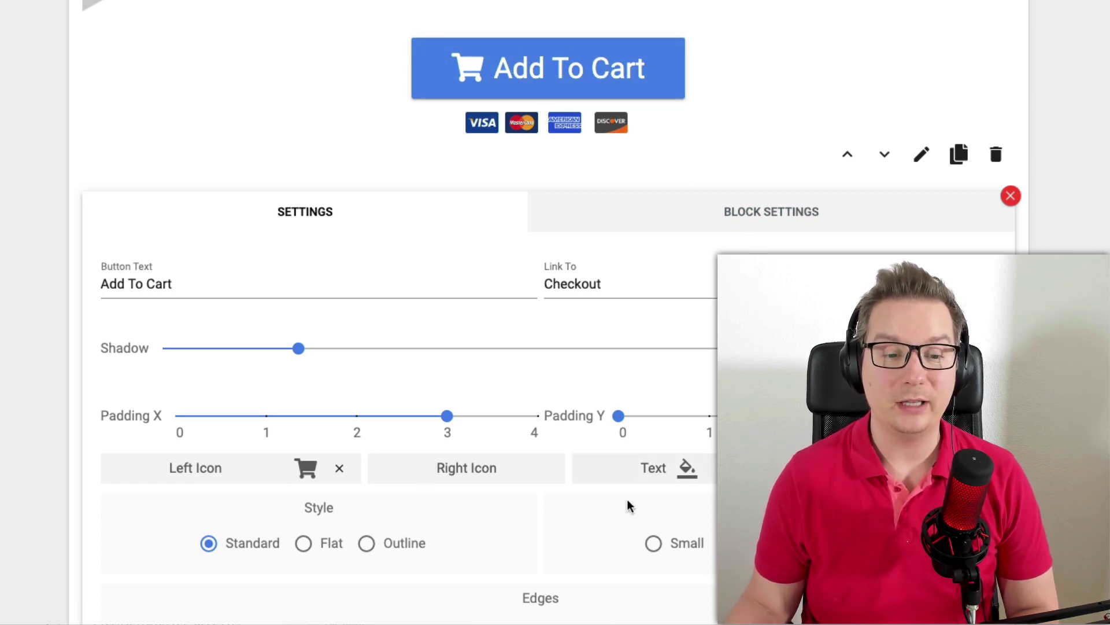
scroll(607, 486, down, 2)
scroll(607, 486, down, 2)
scroll(611, 488, down, 1)
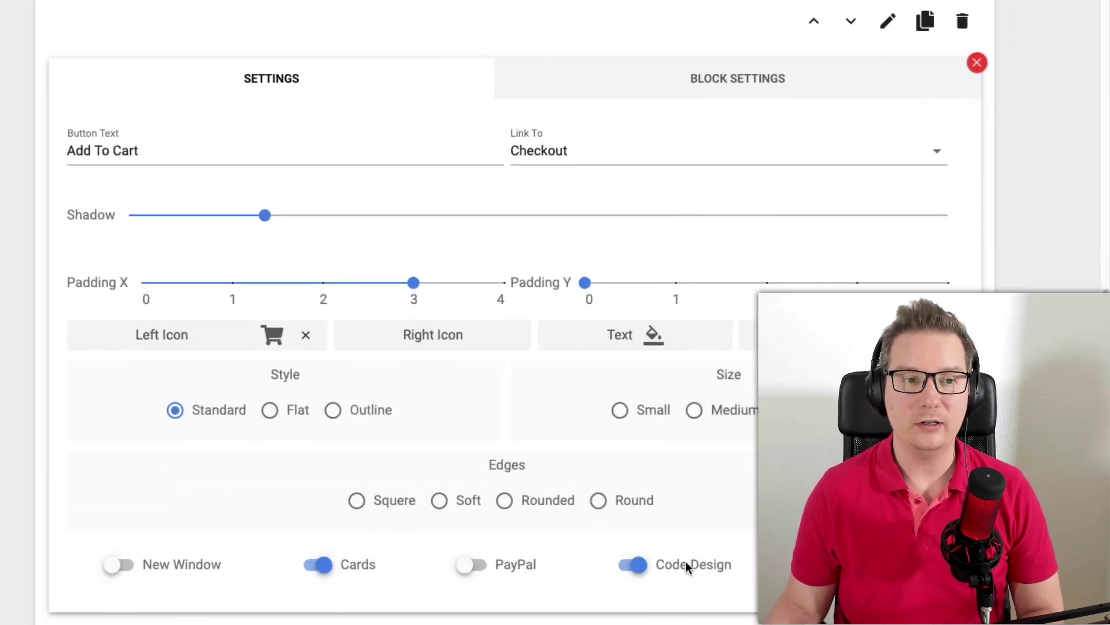
scroll(687, 567, up, 2)
scroll(677, 567, up, 2)
scroll(674, 567, up, 2)
scroll(672, 563, up, 3)
scroll(675, 539, down, 4)
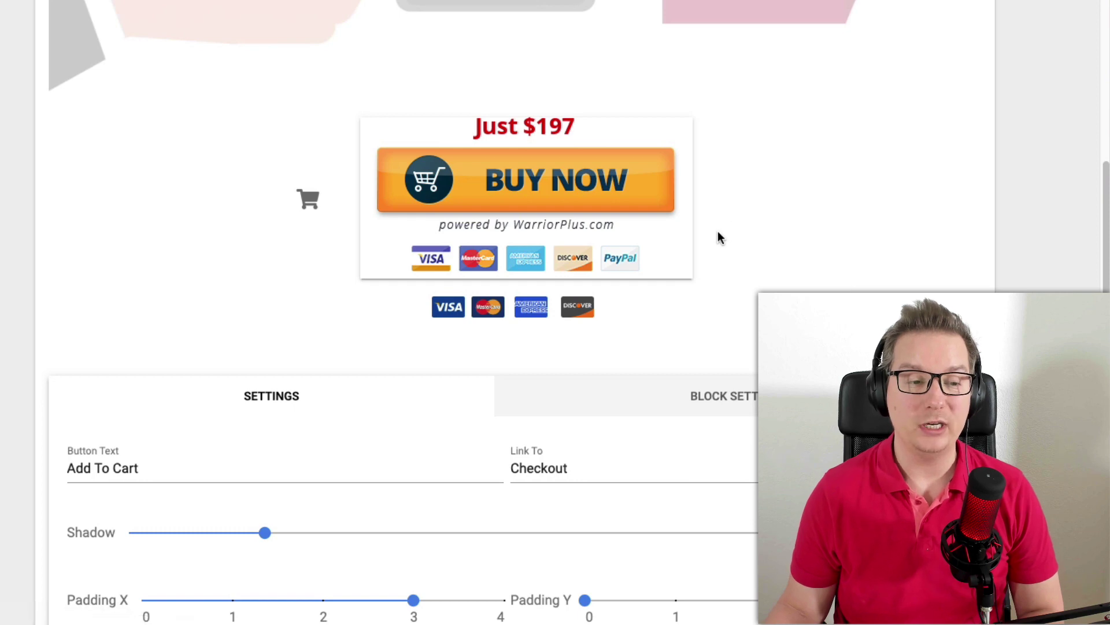
scroll(721, 229, down, 2)
scroll(718, 232, down, 3)
scroll(694, 243, down, 1)
scroll(711, 347, down, 3)
scroll(730, 467, down, 1)
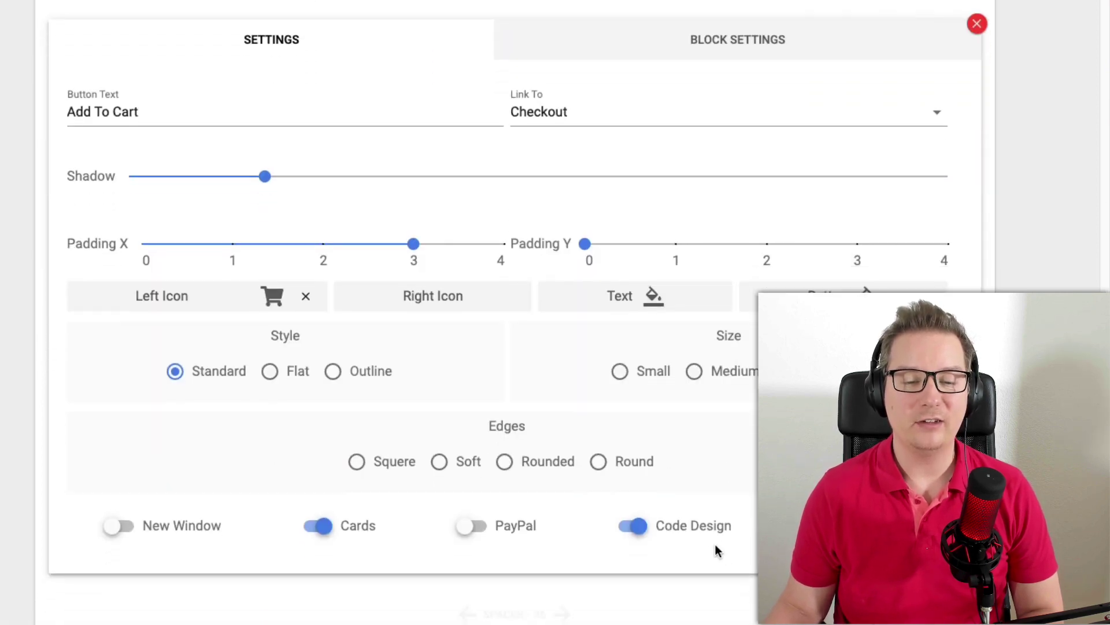
scroll(699, 527, up, 1)
scroll(700, 526, up, 5)
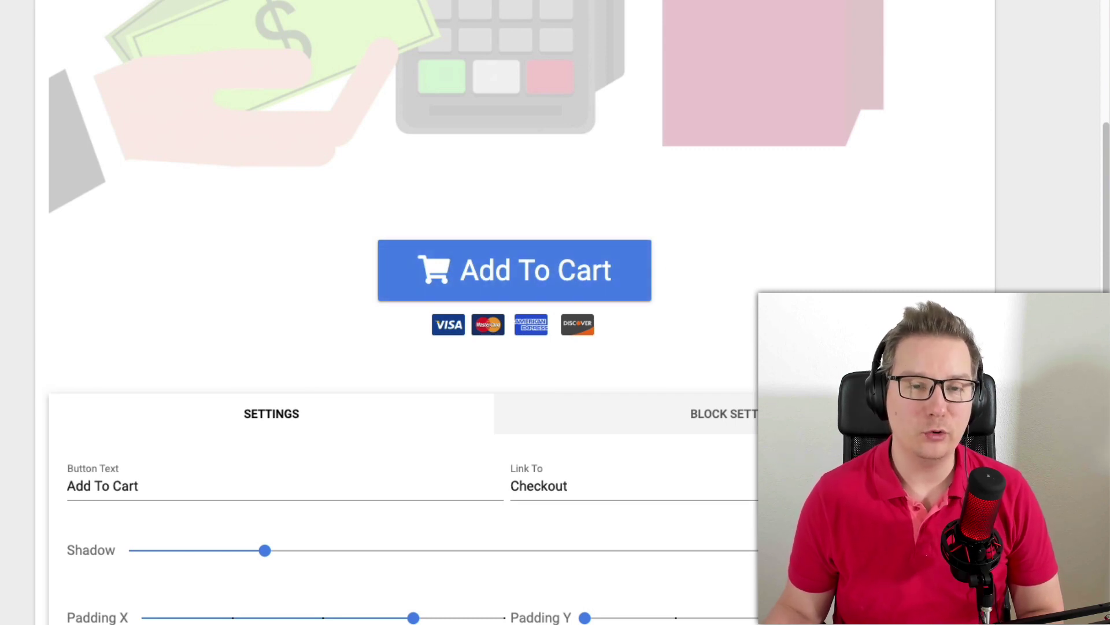
scroll(744, 304, down, 1)
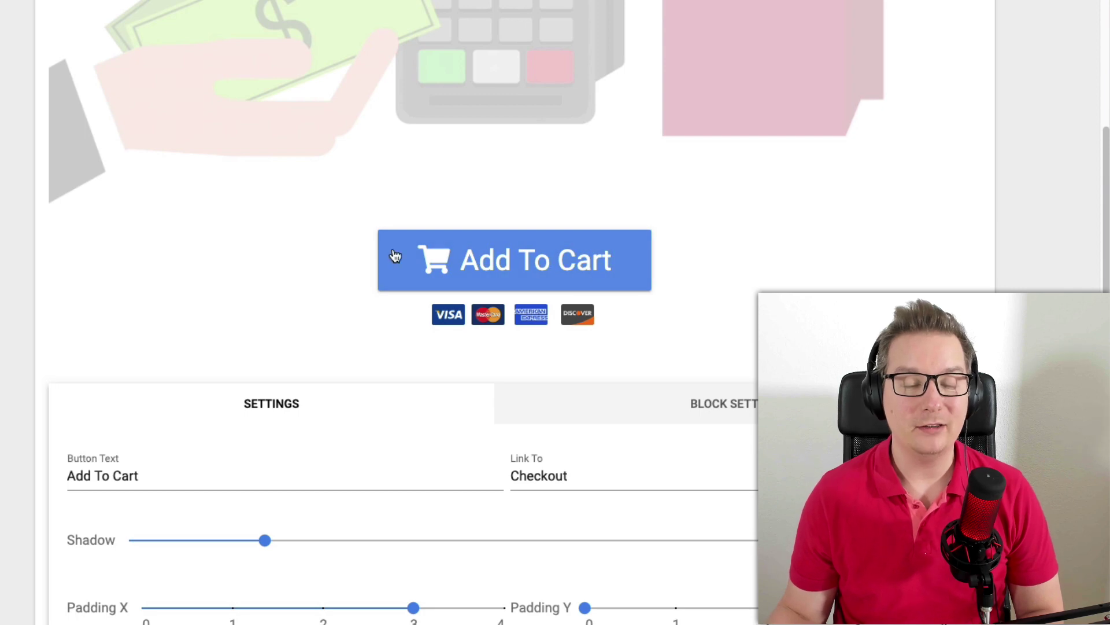
scroll(671, 445, down, 5)
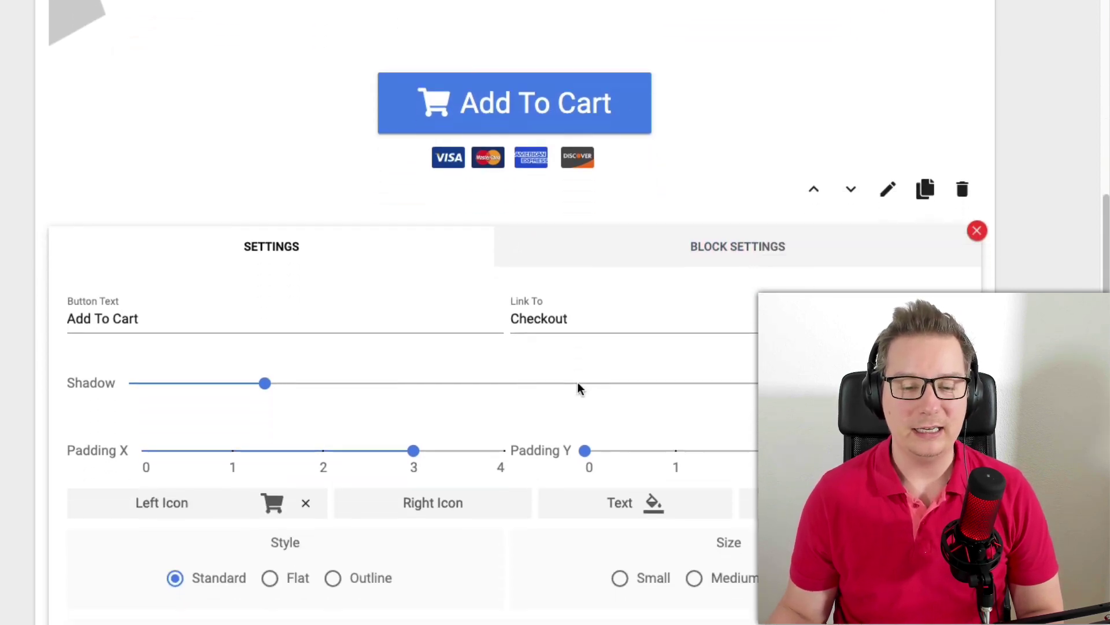
scroll(579, 435, down, 5)
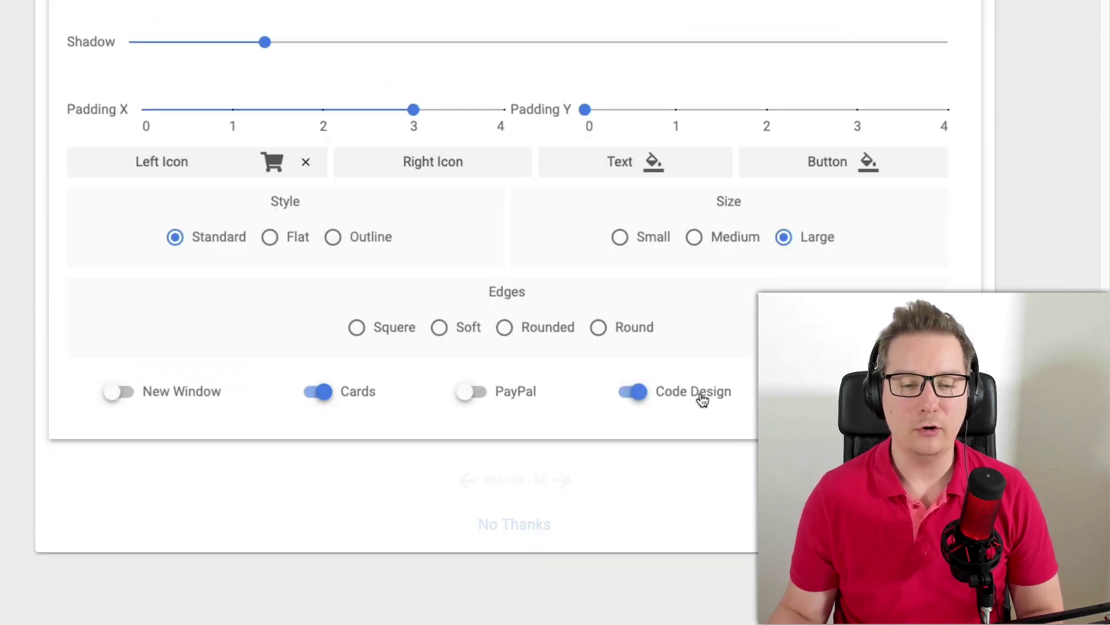
scroll(703, 401, up, 8)
scroll(700, 403, up, 3)
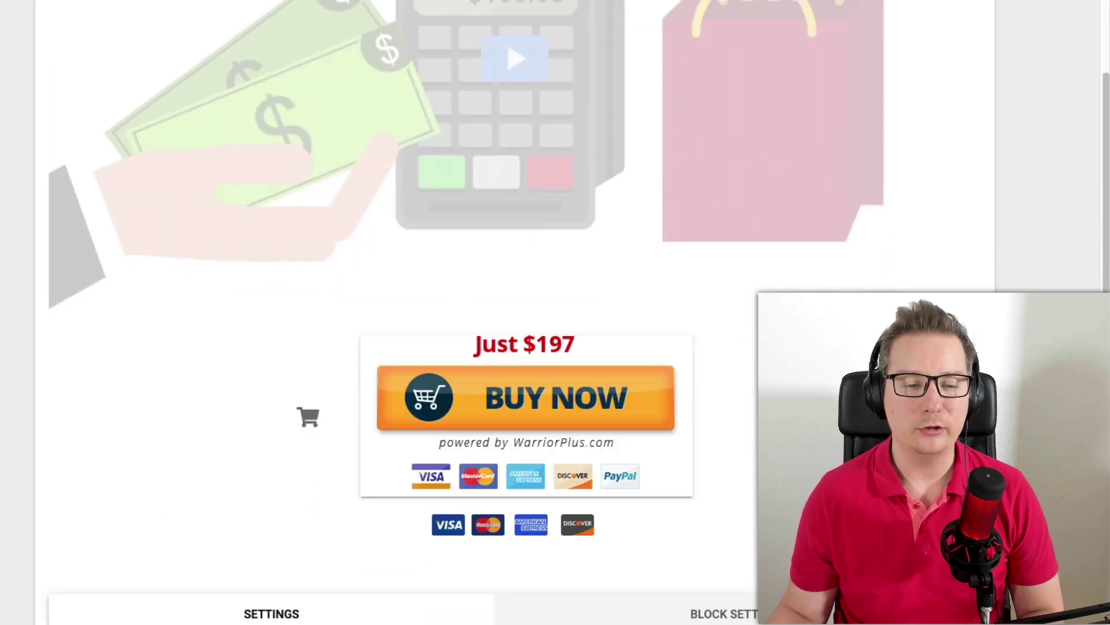
scroll(700, 398, down, 3)
scroll(607, 391, down, 3)
scroll(586, 414, down, 2)
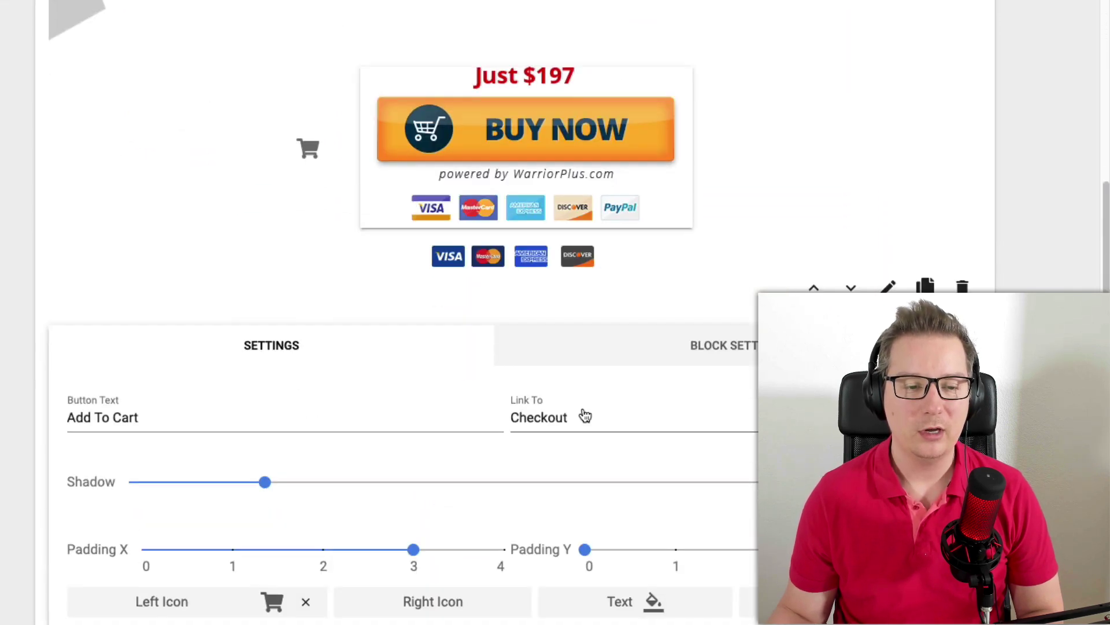
scroll(585, 414, down, 2)
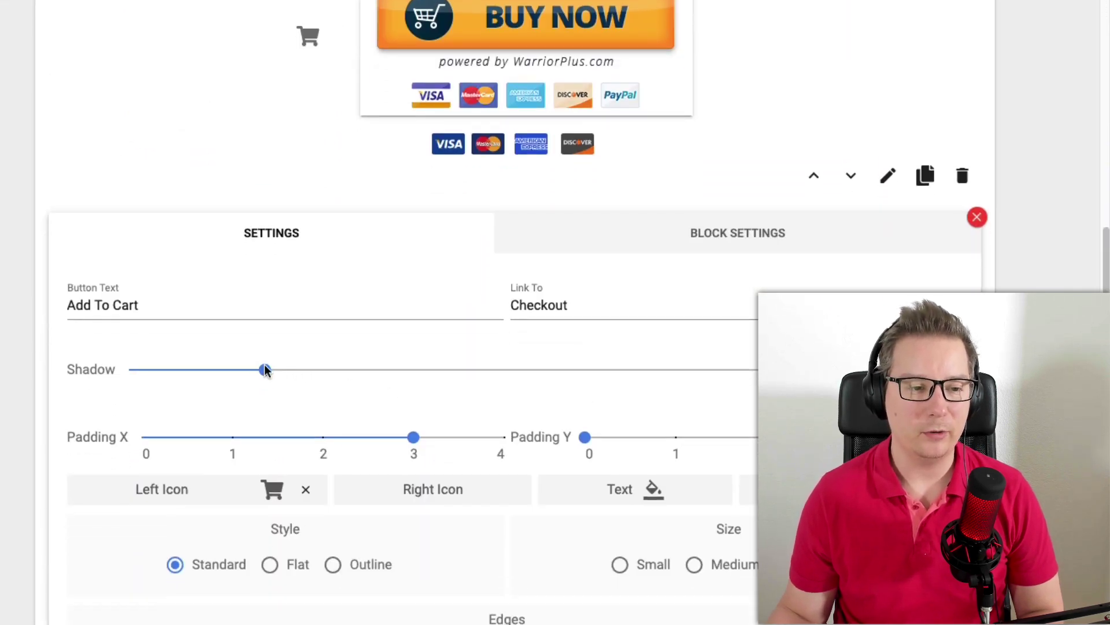
drag(265, 369, 400, 369)
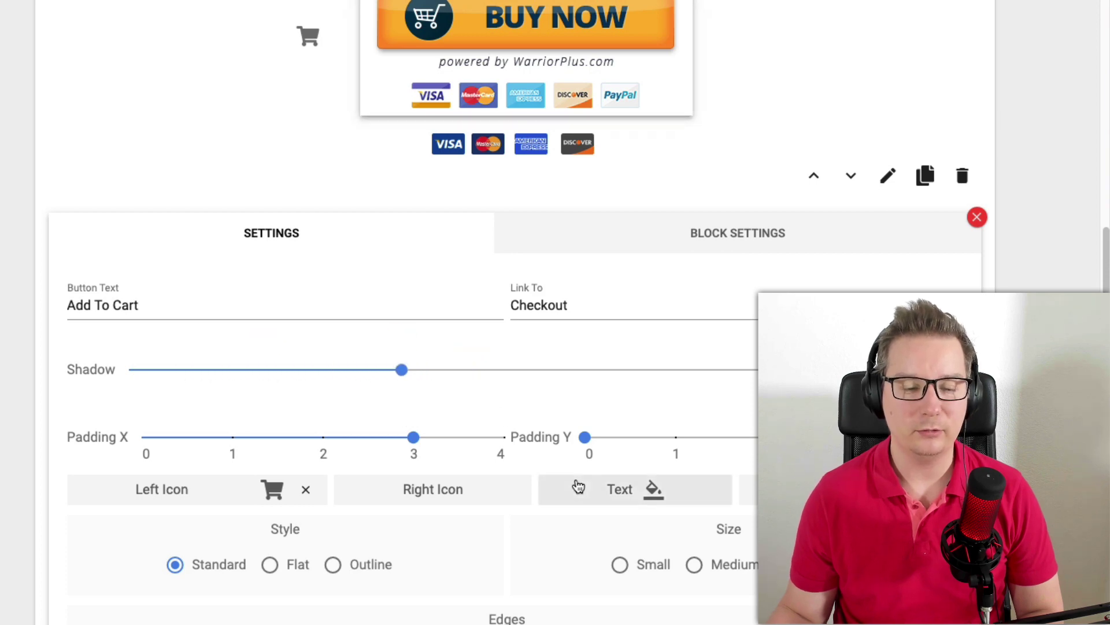
scroll(577, 484, down, 1)
scroll(577, 484, down, 3)
Step: Remove the card logos and cart icon from the Buy Now button and close its settings
click(365, 526)
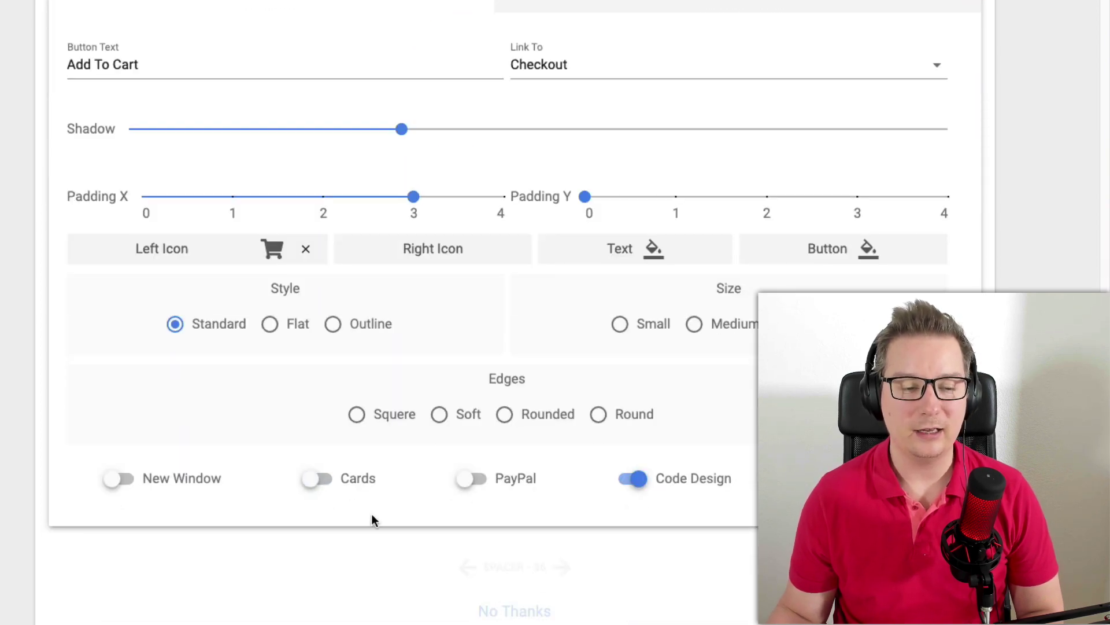
scroll(562, 476, up, 2)
scroll(581, 347, up, 3)
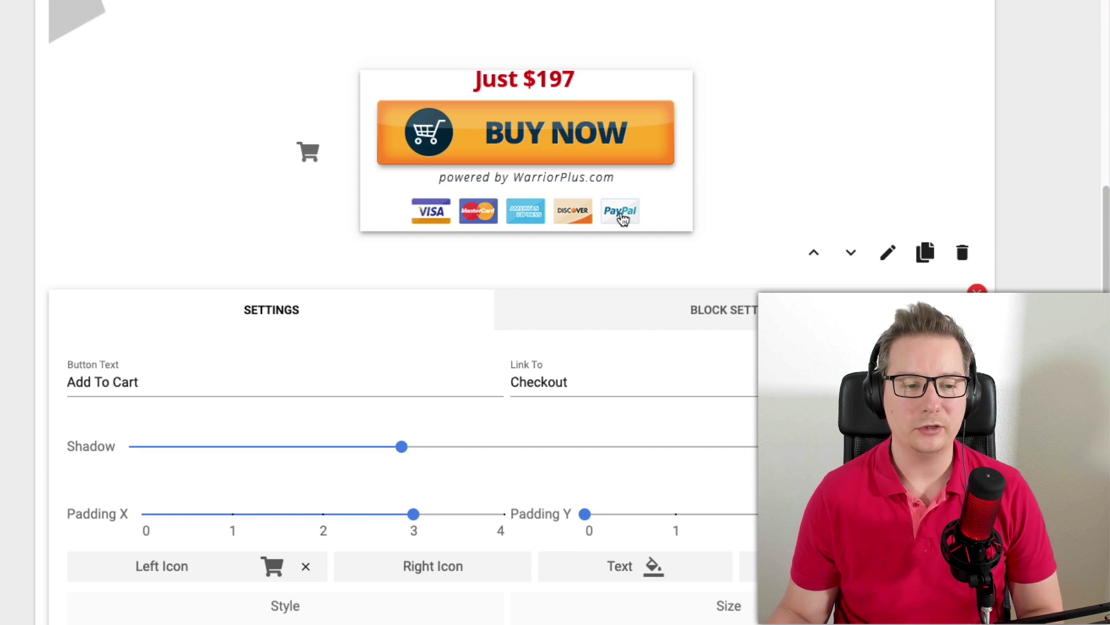
scroll(414, 455, down, 1)
scroll(638, 424, up, 1)
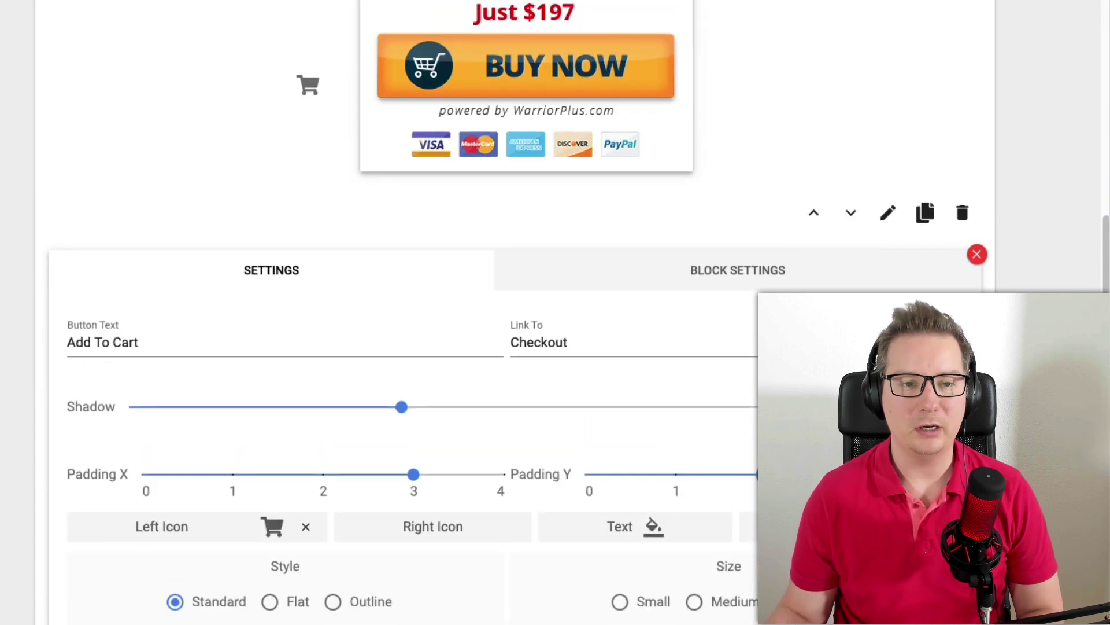
scroll(455, 303, down, 1)
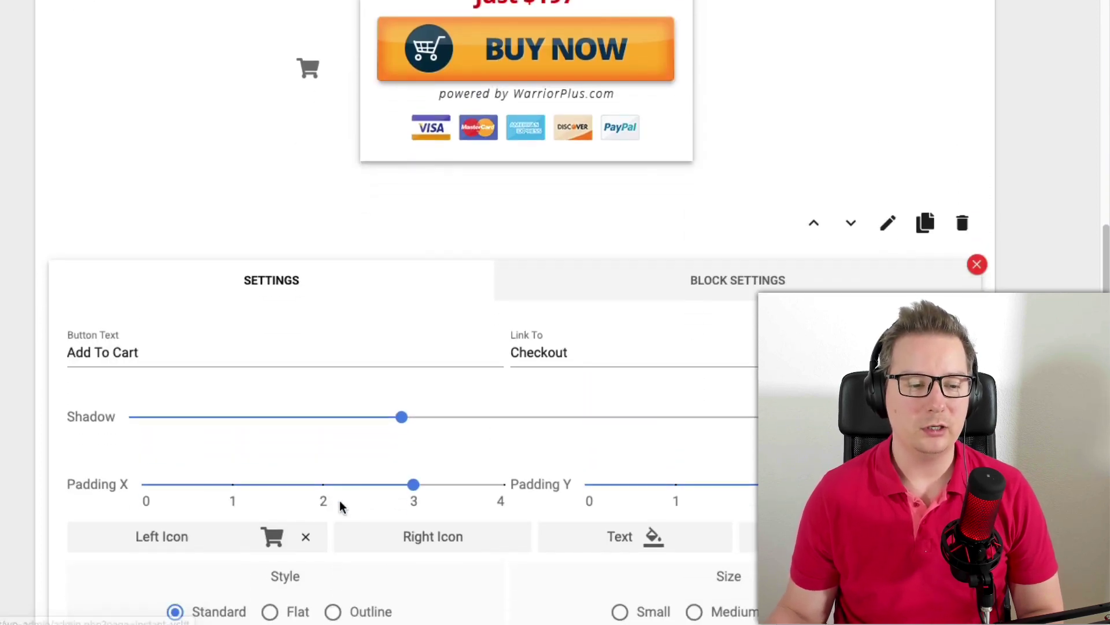
click(306, 535)
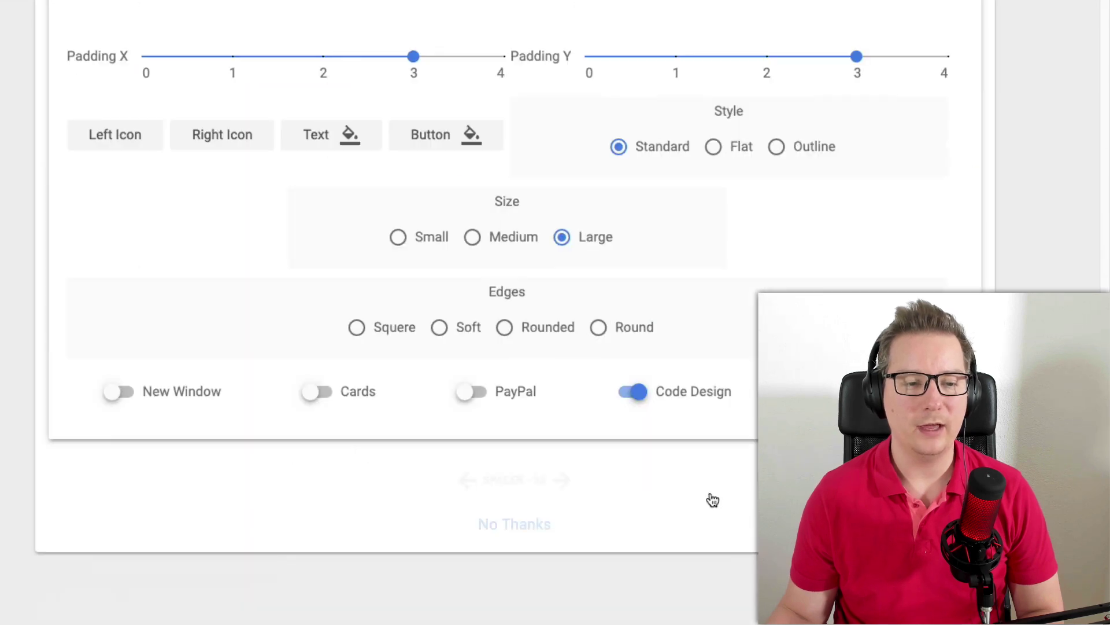
scroll(709, 496, up, 2)
scroll(687, 501, up, 1)
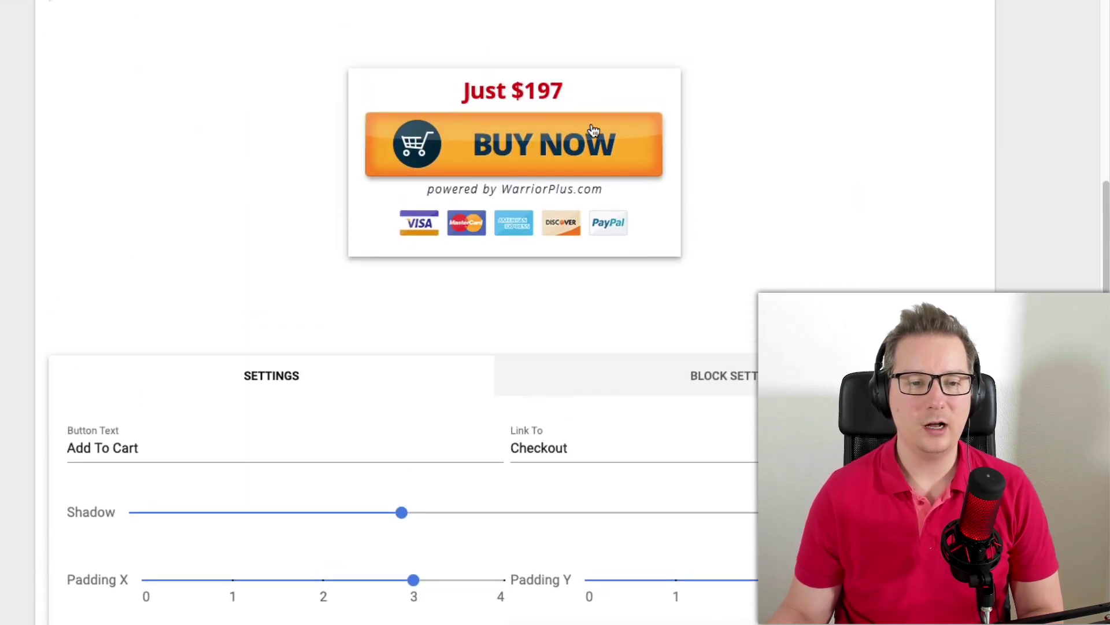
click(1080, 267)
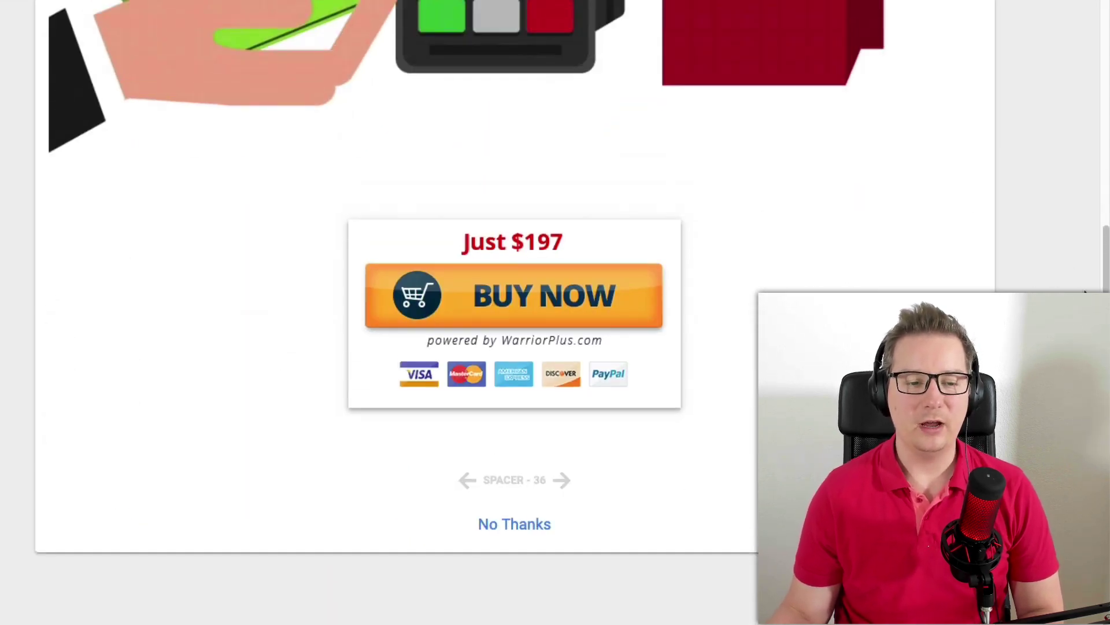
scroll(515, 556, down, 1)
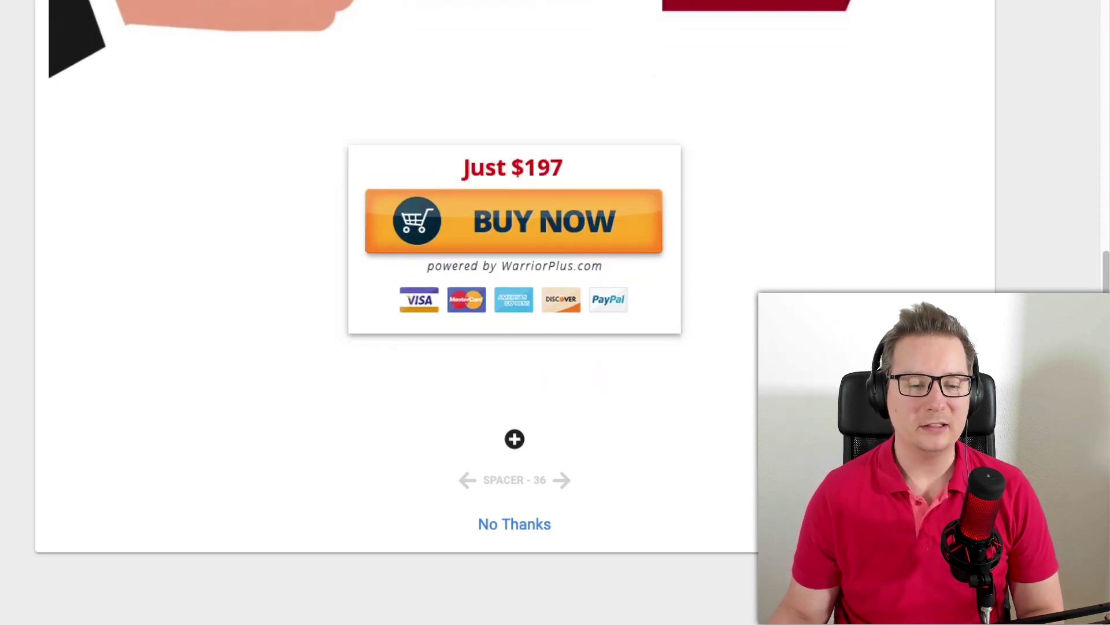
scroll(516, 565, up, 1)
scroll(516, 565, down, 1)
scroll(516, 347, up, 3)
scroll(516, 348, up, 4)
scroll(434, 261, up, 3)
Step: Go to the offer's main settings, glance at the checkout code, and expand No Thanks Code
click(265, 23)
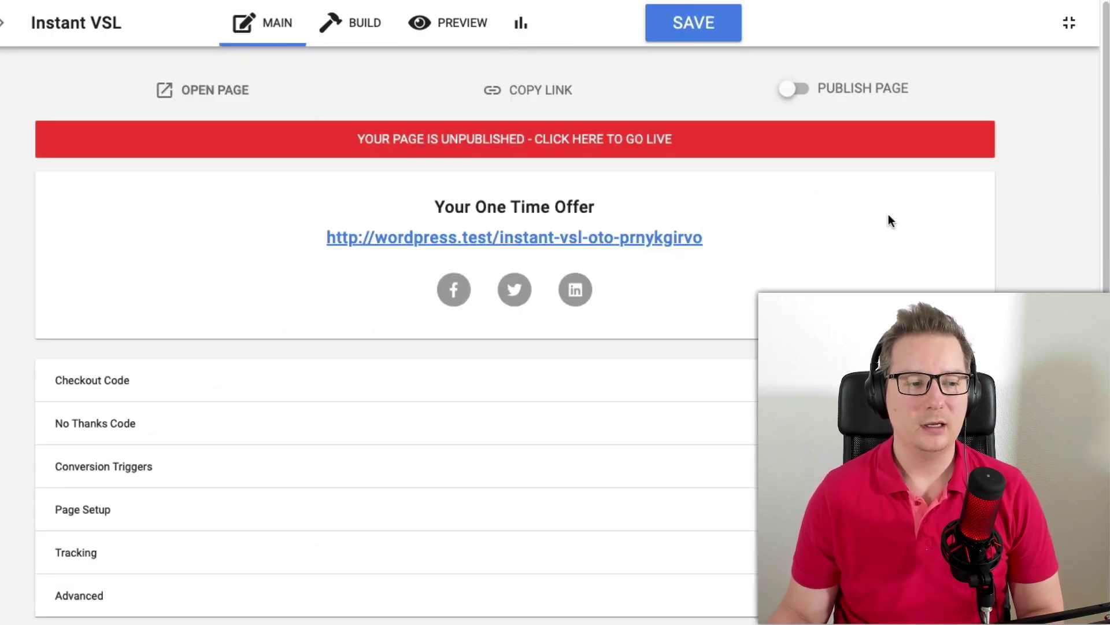
scroll(521, 408, down, 1)
scroll(402, 382, down, 1)
click(147, 334)
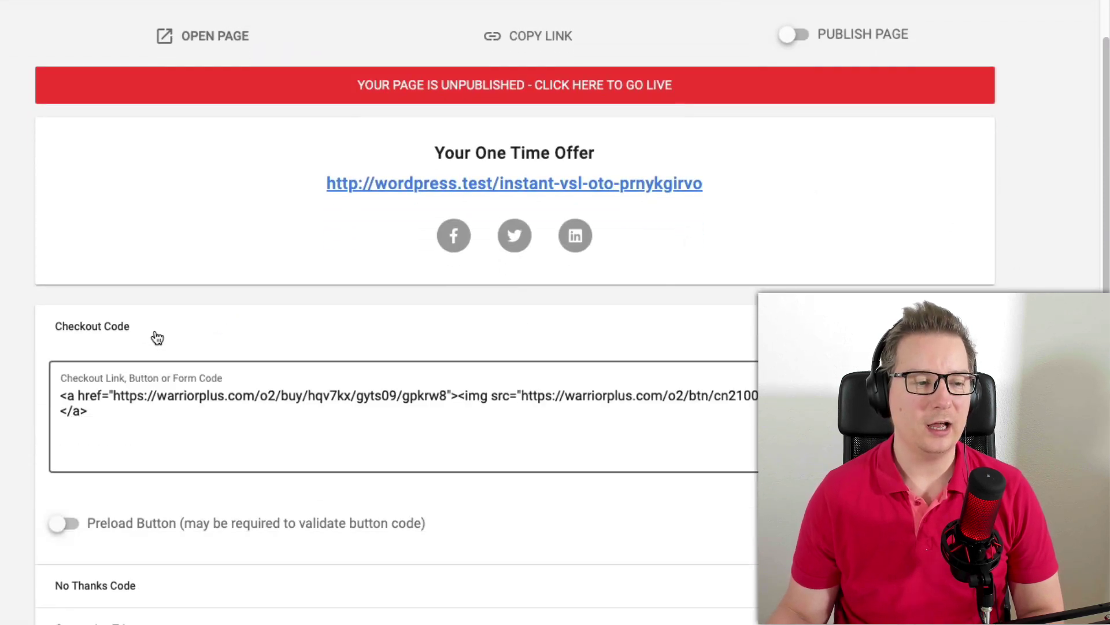
click(248, 345)
click(248, 377)
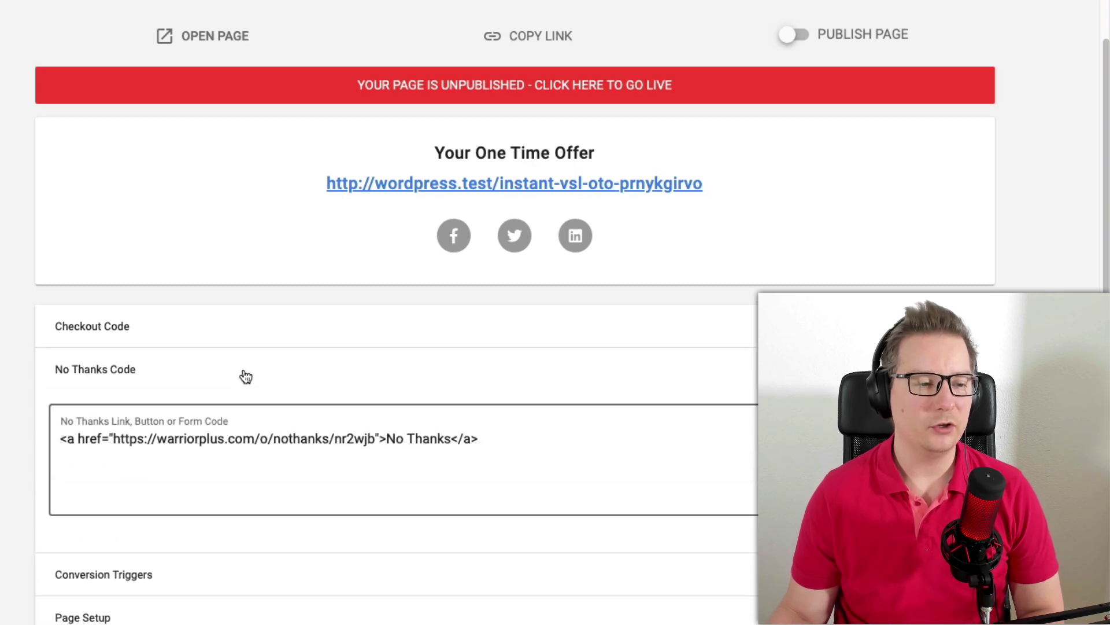
Step: Clear the No Thanks code, then paste the WarriorPlus no-thanks link back in
double_click(422, 439)
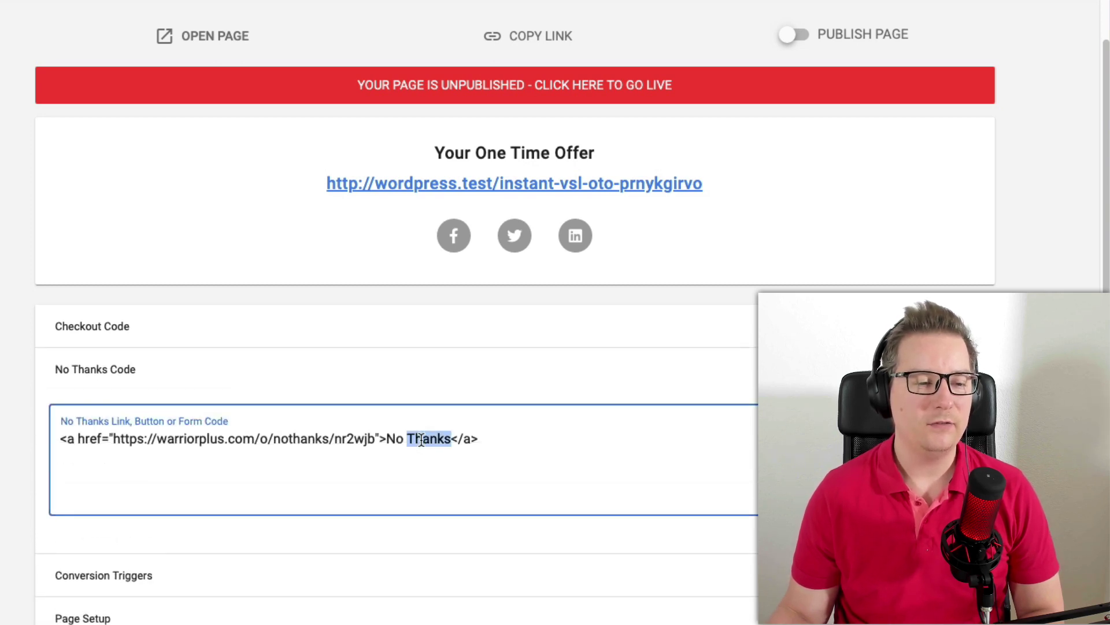
triple_click(425, 443)
key(BackSpace)
click(454, 420)
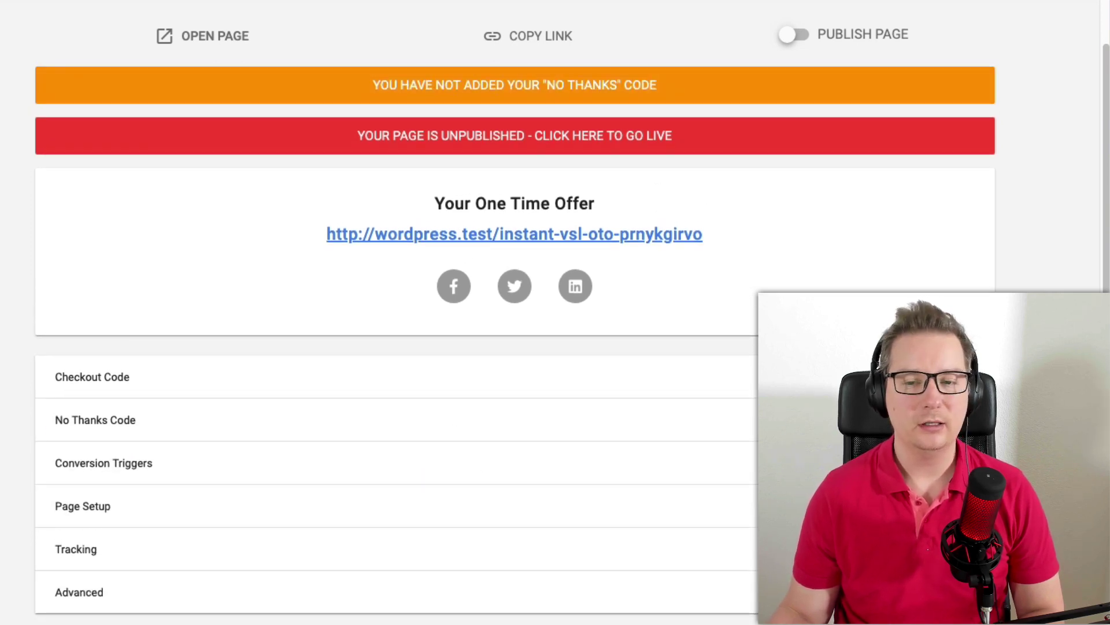
scroll(530, 149, up, 1)
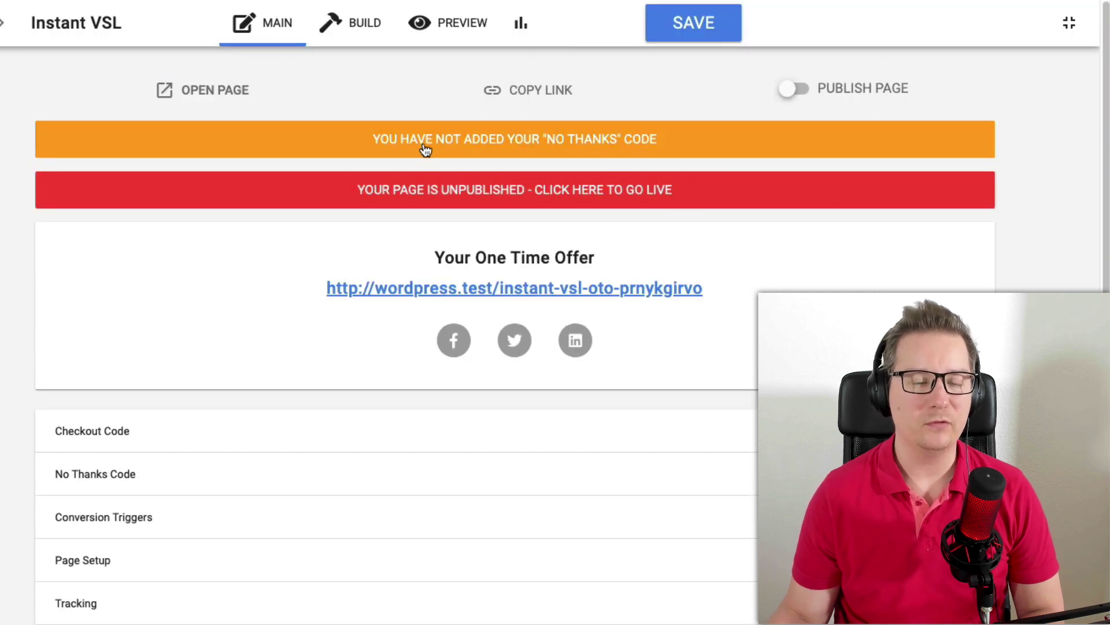
click(690, 140)
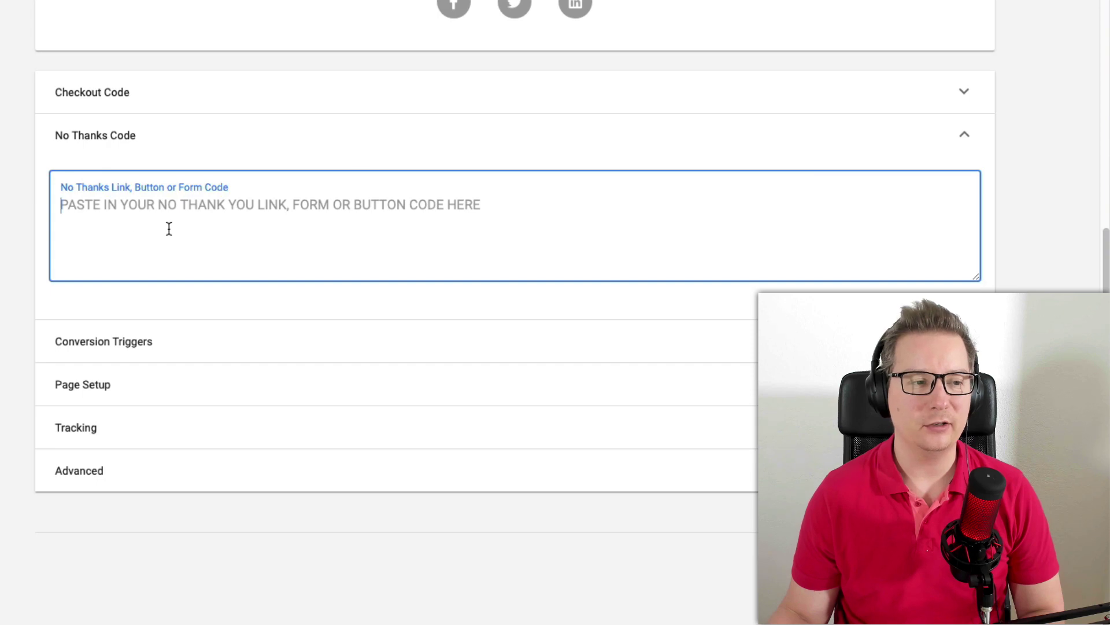
text(<a href="https://warriorplus.com/o/nothanks/nr2wjb">No Thanks</a>)
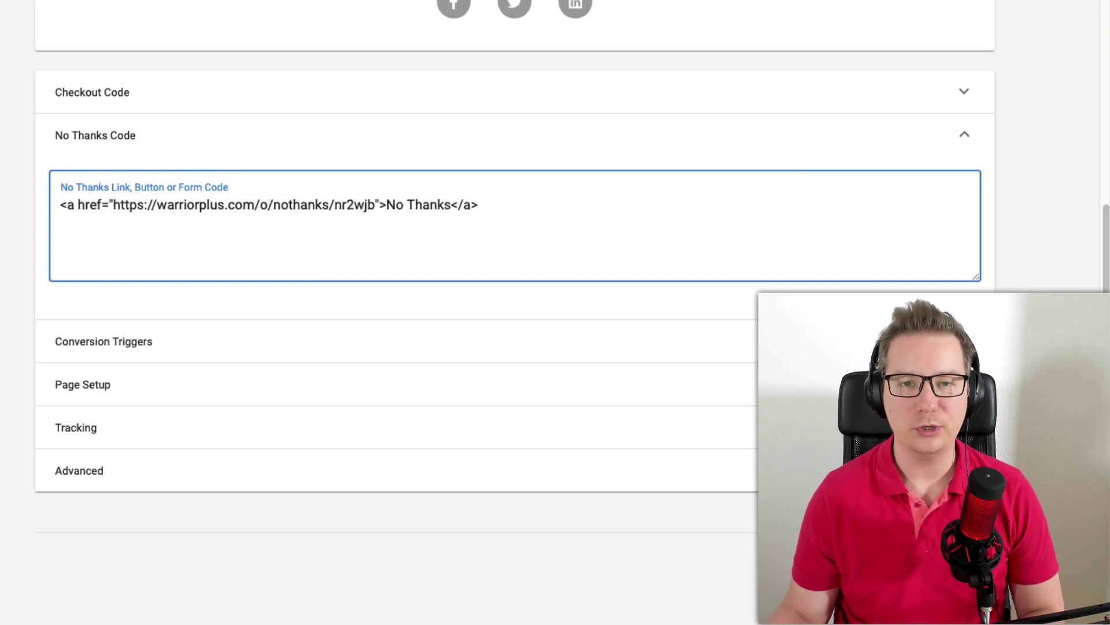